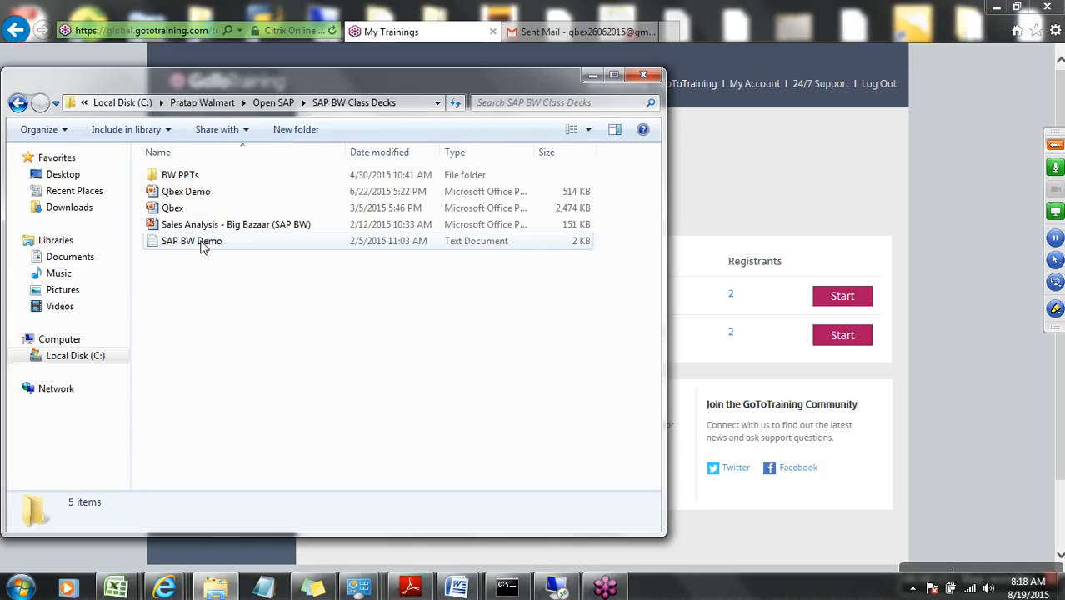
- Open the LO Extraction presentation from the BW PPTs folder
double_click(190, 177)
double_click(188, 225)
double_click(188, 225)
double_click(187, 175)
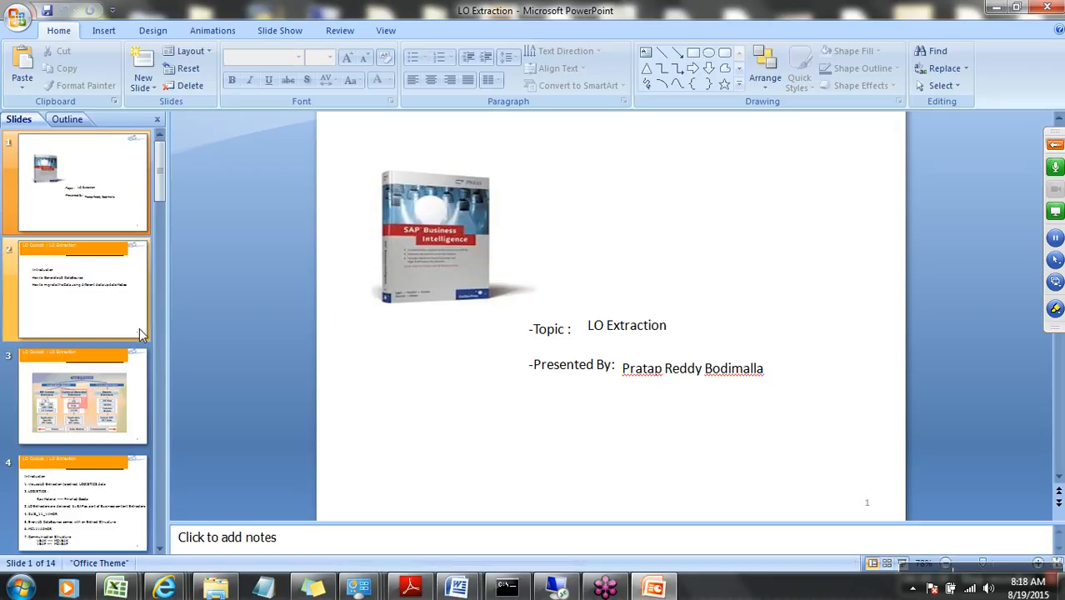
- Present slide 5, "How to Generate LO DataSource", as a slide show to review the steps, and end the show
scroll(139, 328, "down", 4)
left_click(74, 218)
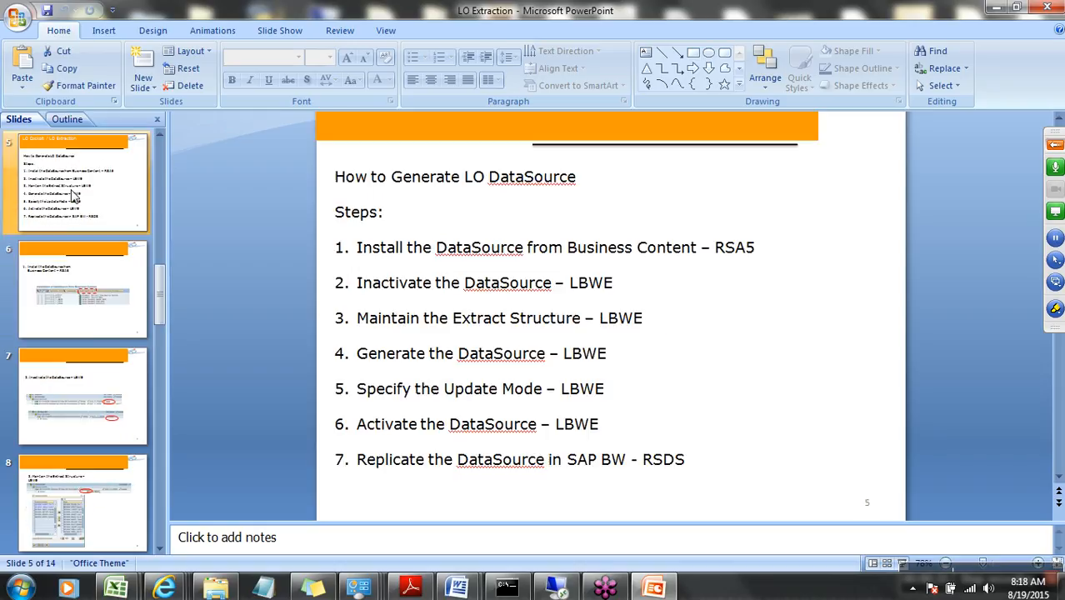
left_click(902, 563)
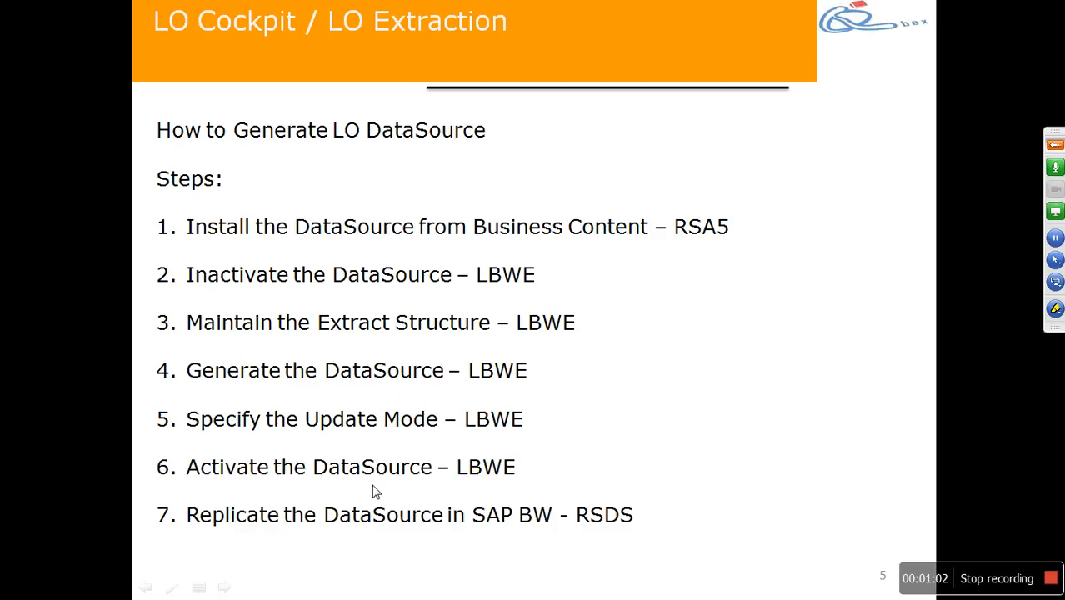
key("Escape")
- Switch to the remote SAP session, view the DataSource installation screen with transaction RSA5, and return to SAP Easy Access
left_click(554, 587)
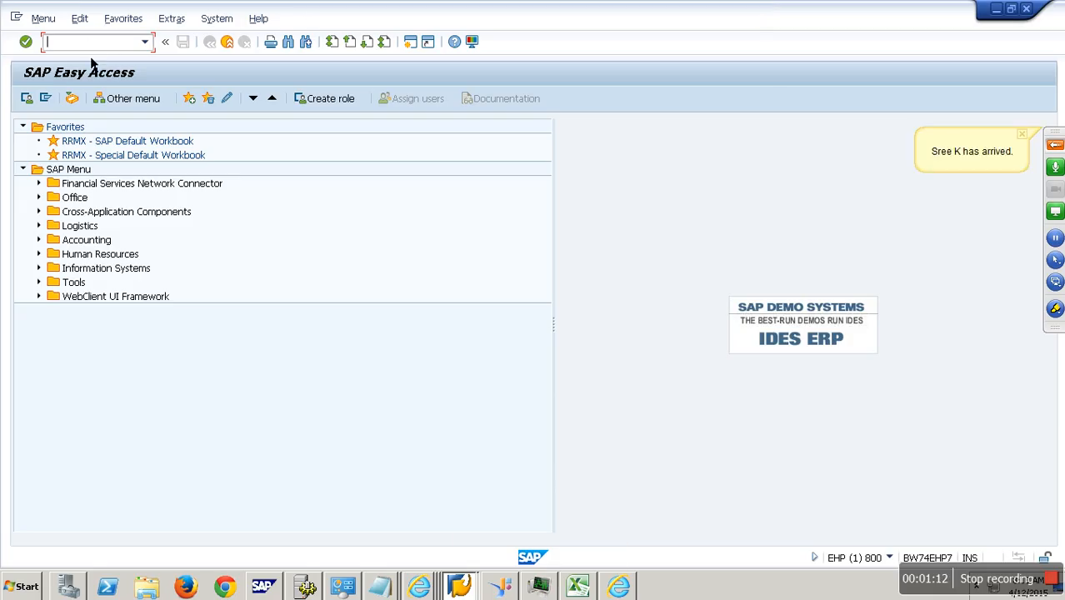
type("RSA5")
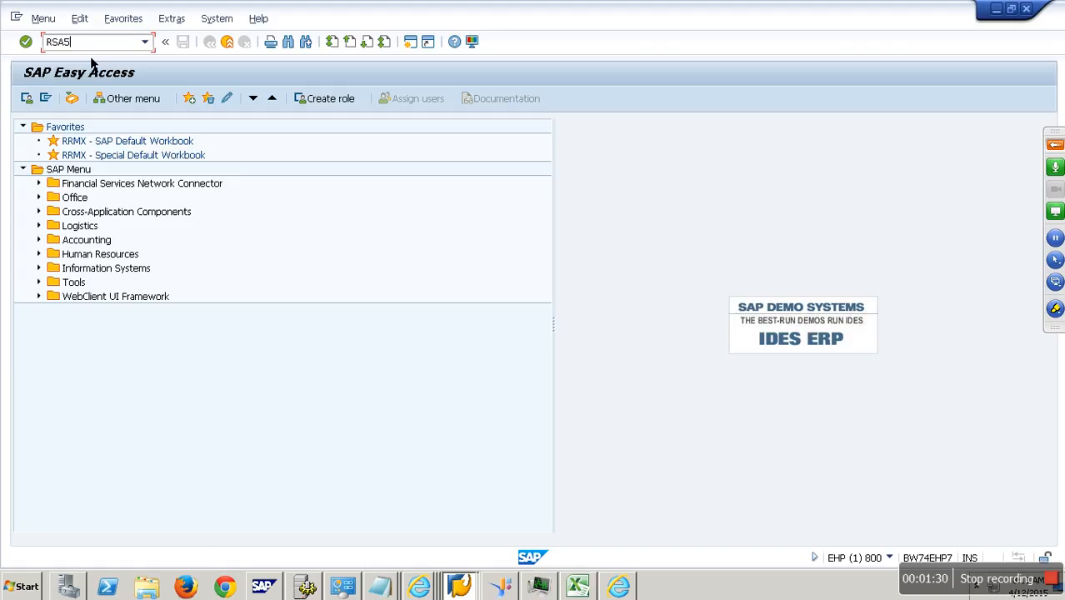
key("Return")
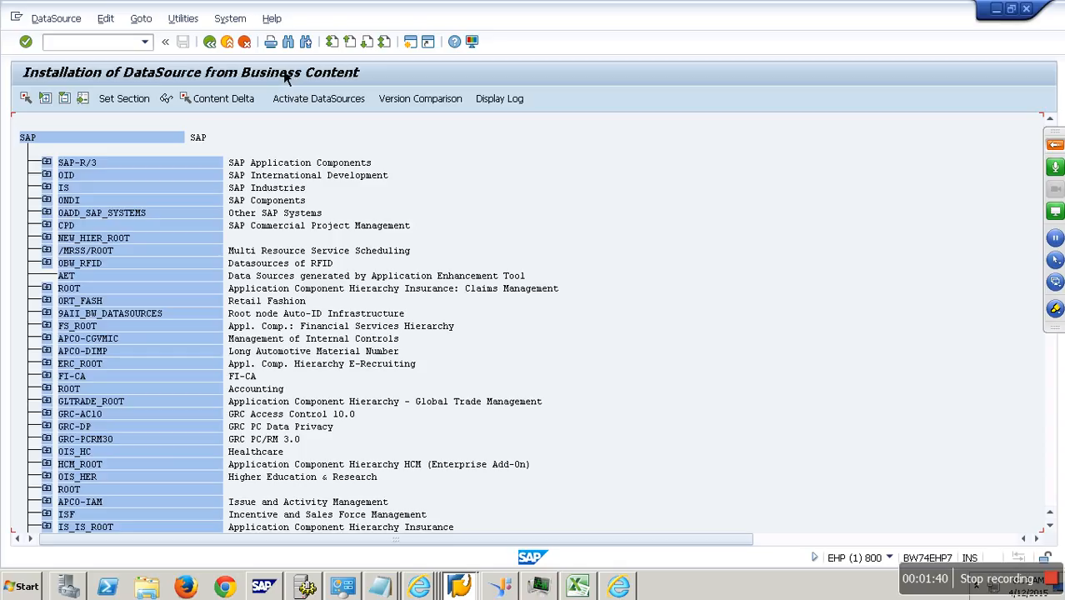
left_click(238, 48)
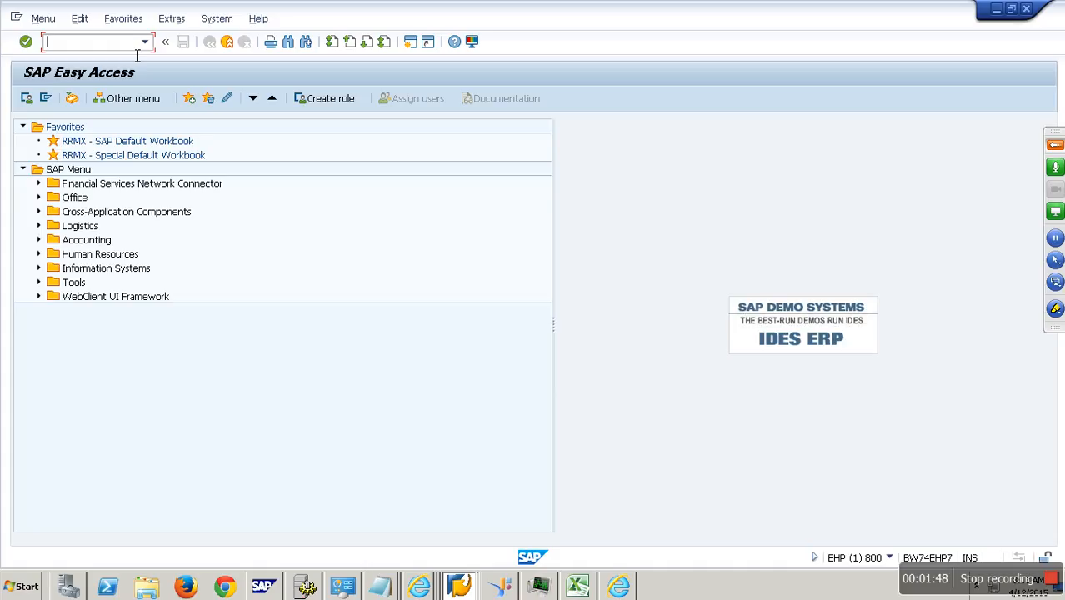
- Run transaction SBIW and execute Transfer Business Content DataSources under Business Content DataSources
type("SBIW")
key("Return")
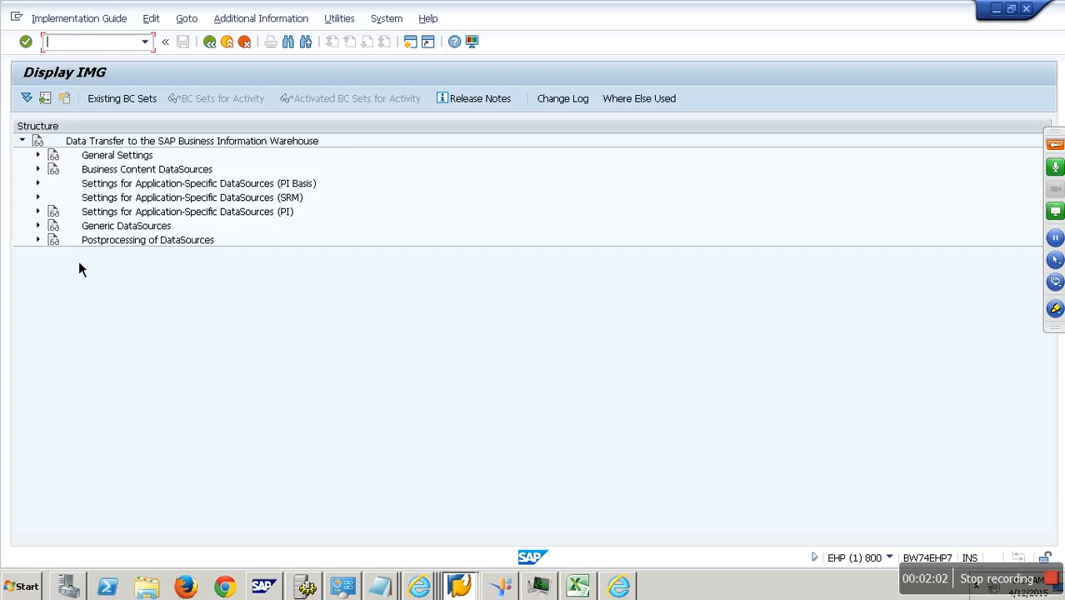
left_click(114, 173)
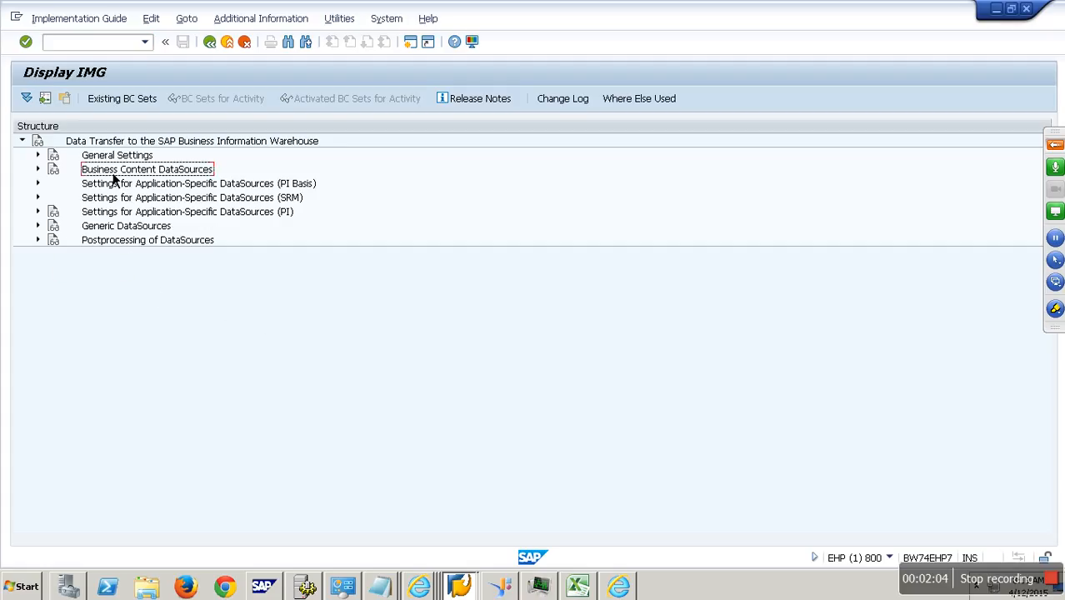
left_click(38, 171)
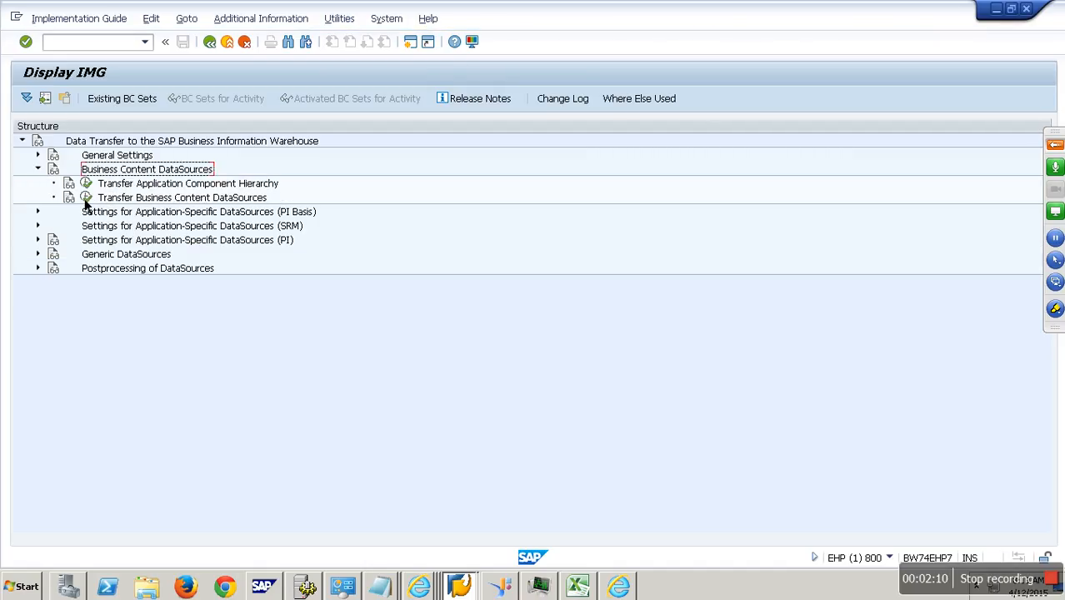
left_click(163, 200)
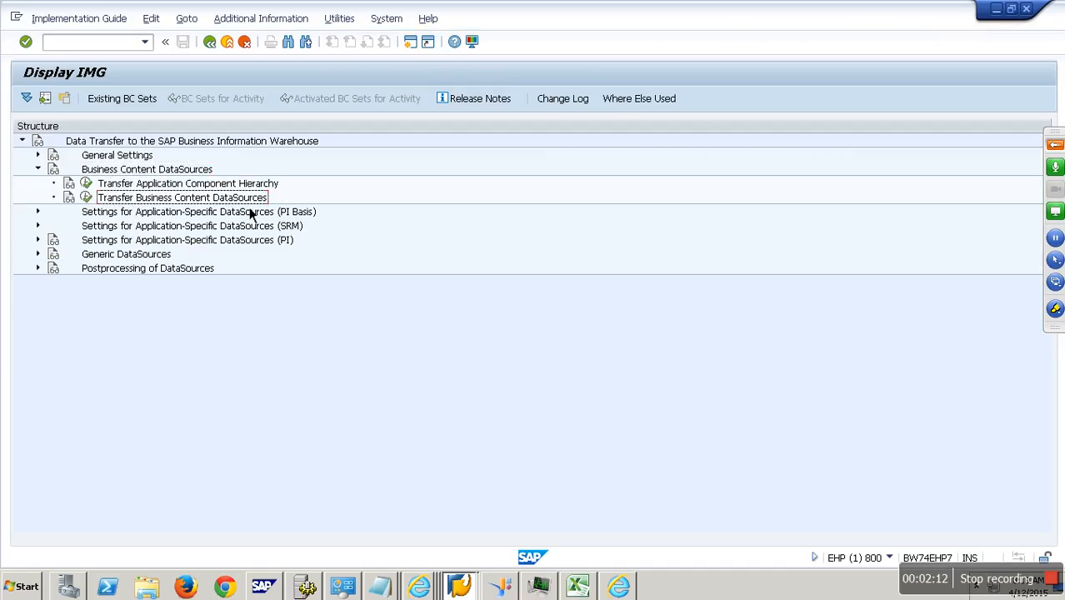
left_click(87, 200)
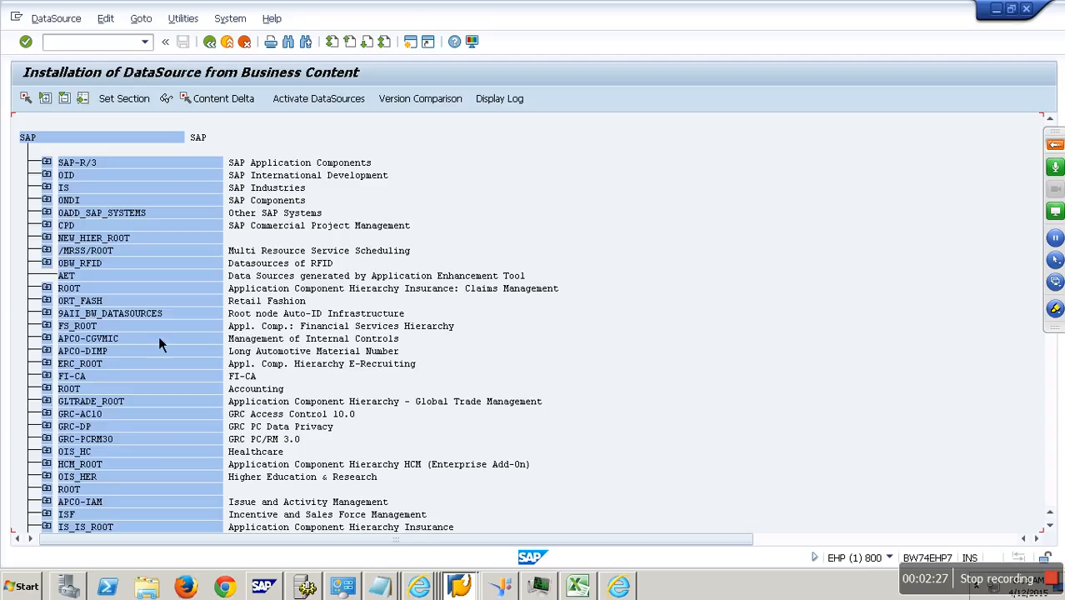
- Expand SAP-R/3 and its SD Sales and Distribution node to list the sales DataSources
left_click(46, 163)
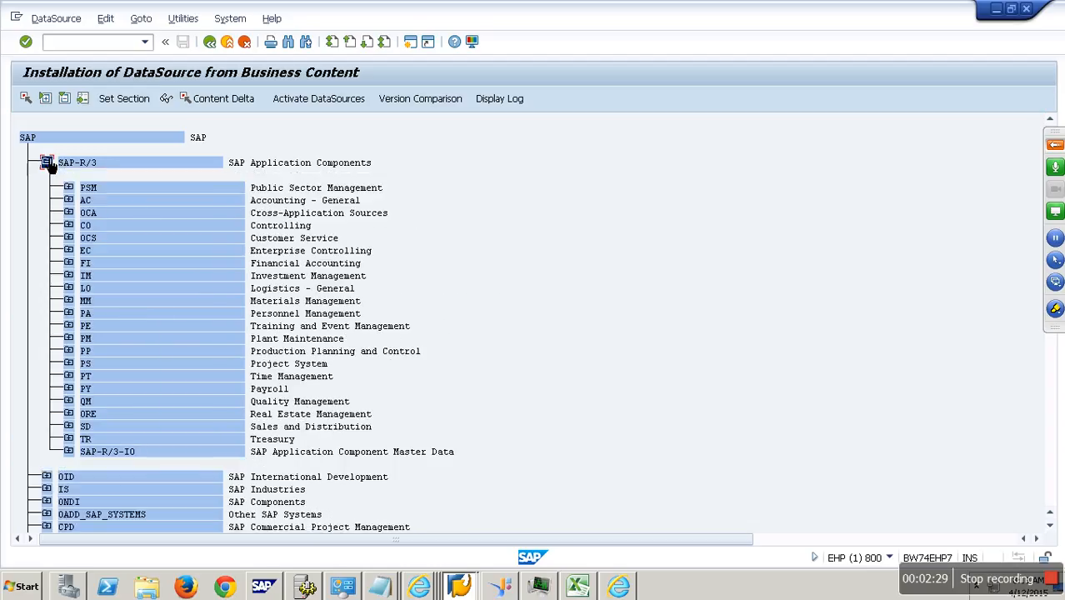
left_click(89, 428)
double_click(91, 429)
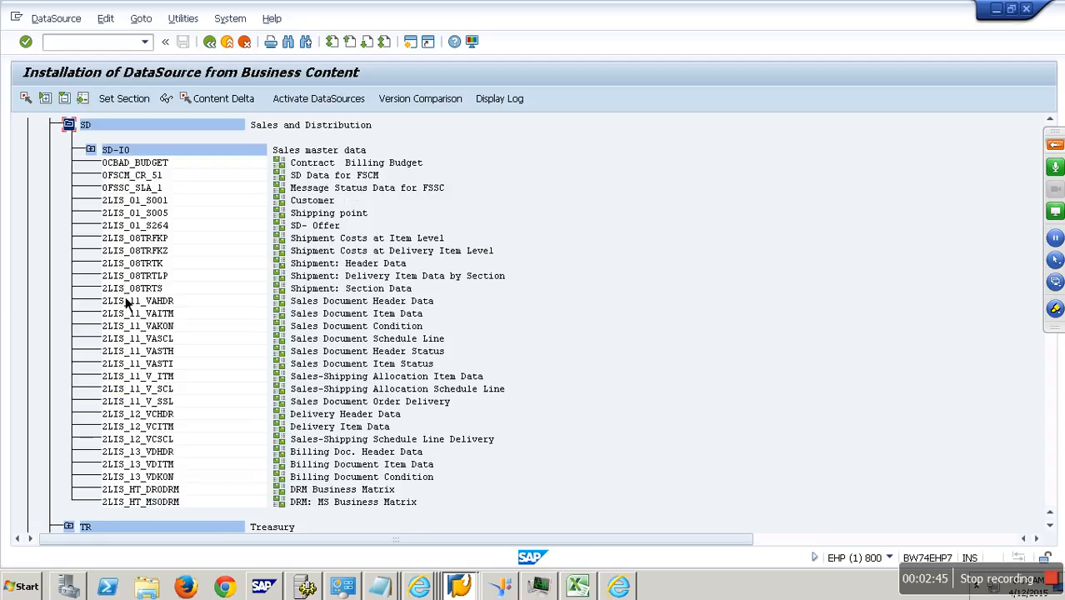
- Examine the extract structure and fields of the business content version of DataSource 2LIS_11_VAHDR, and return to the DataSource list
left_click(143, 277)
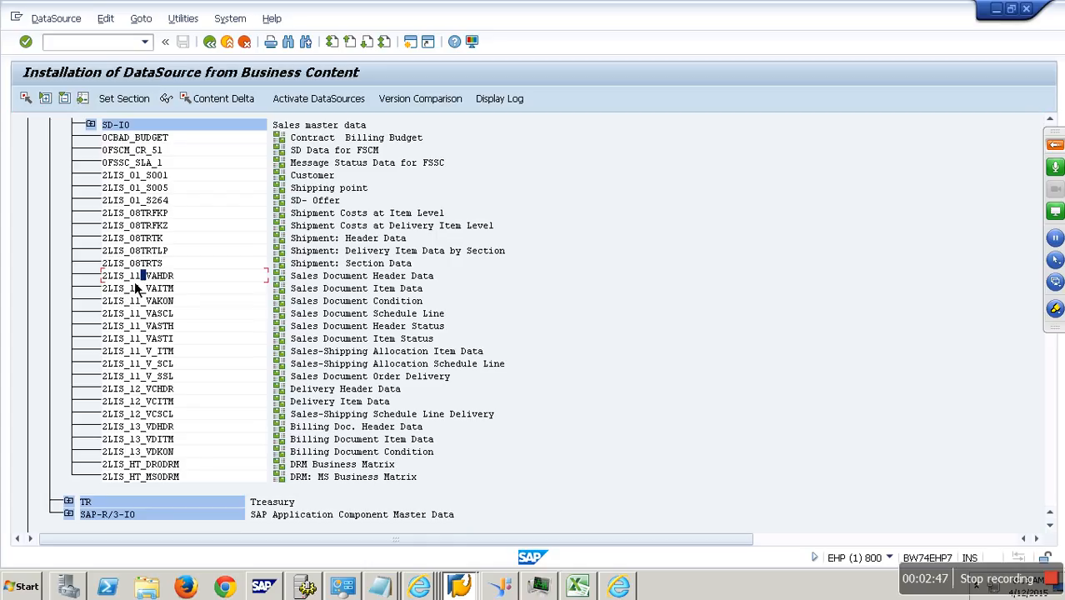
key("Left")
double_click(146, 287)
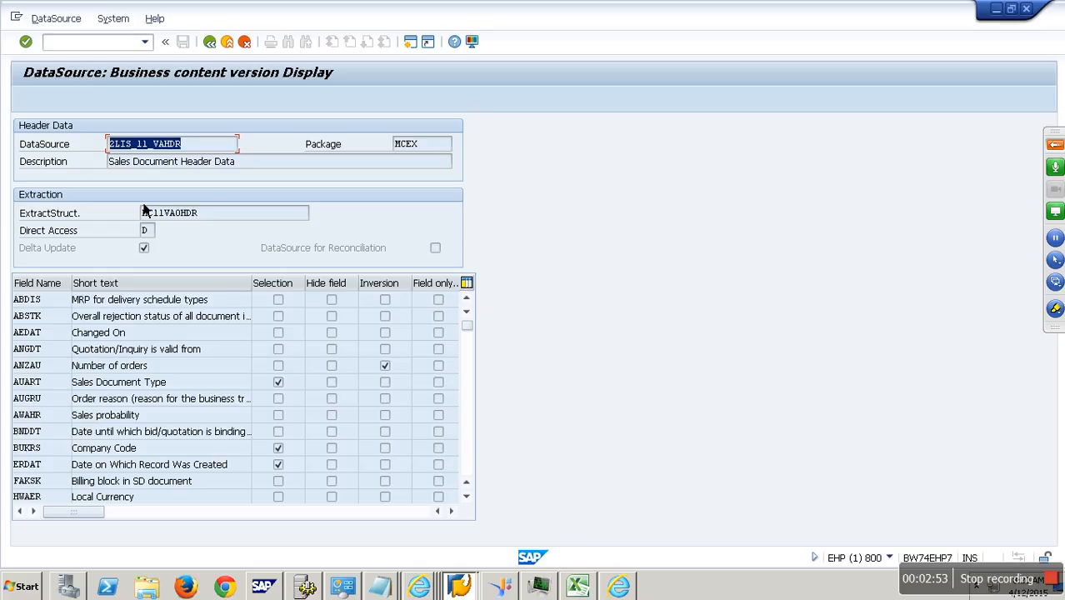
left_click_drag(219, 216, 71, 208)
left_click(90, 249)
left_click(122, 307)
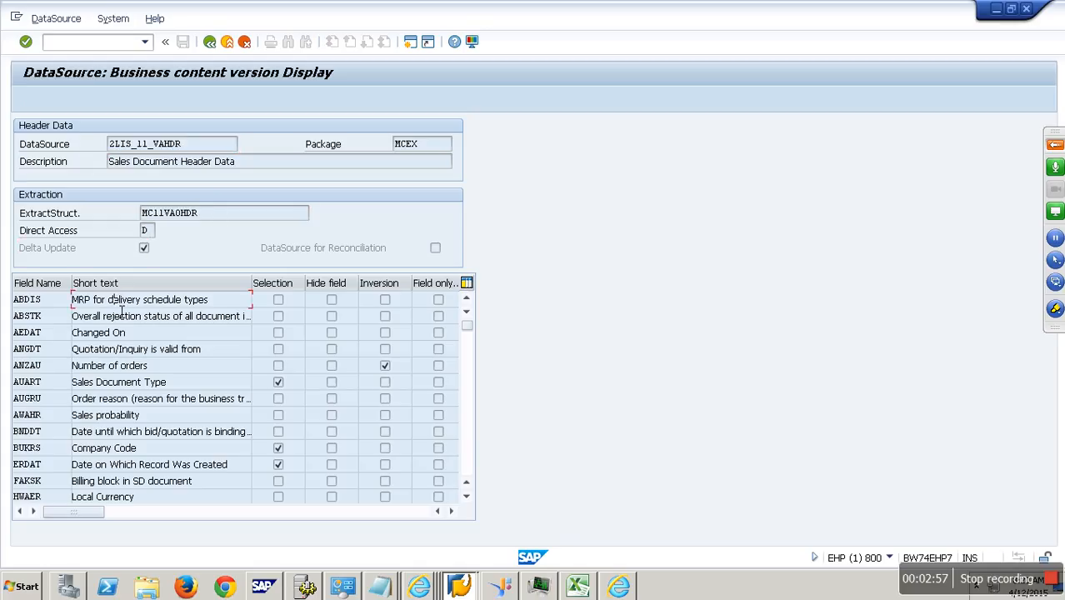
scroll(121, 310, "down", 5)
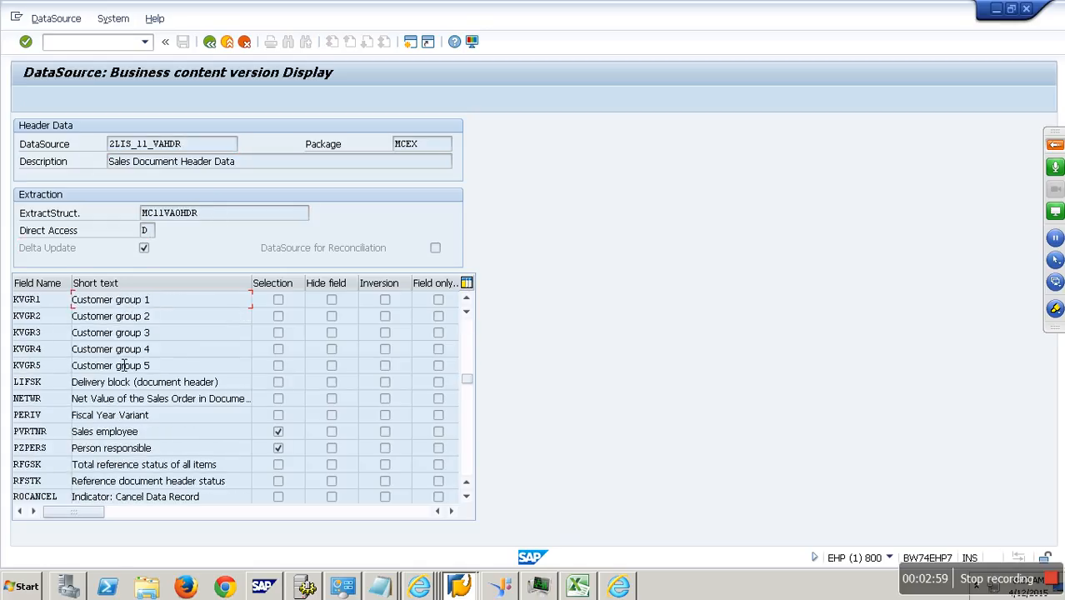
left_click(210, 43)
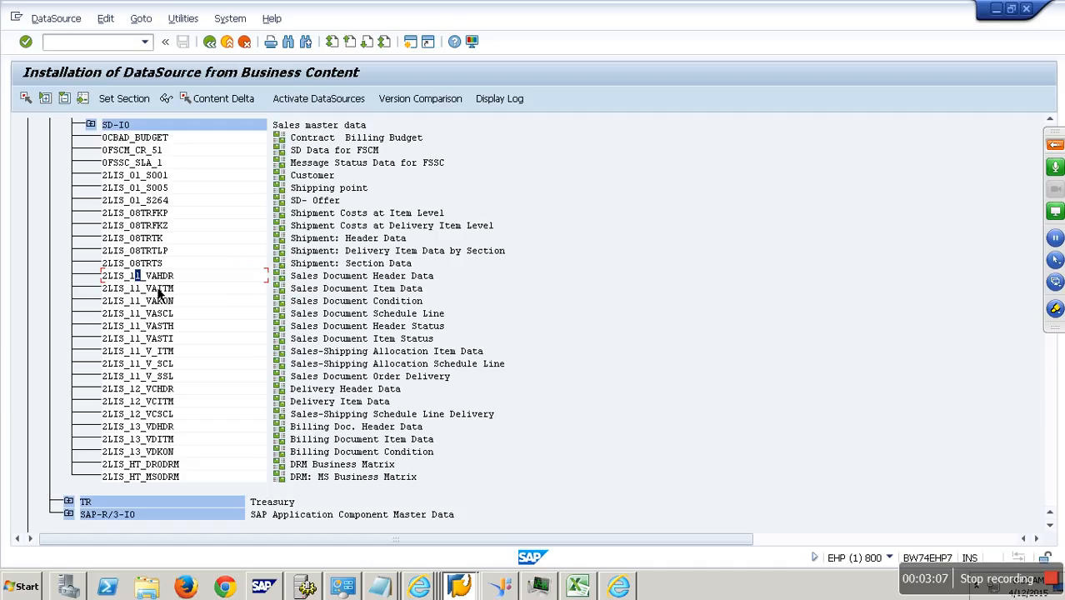
- Activate the DataSource 2LIS_11_VAHDR from business content and acknowledge the repair information
key("Right")
key("Right")
left_click(323, 103)
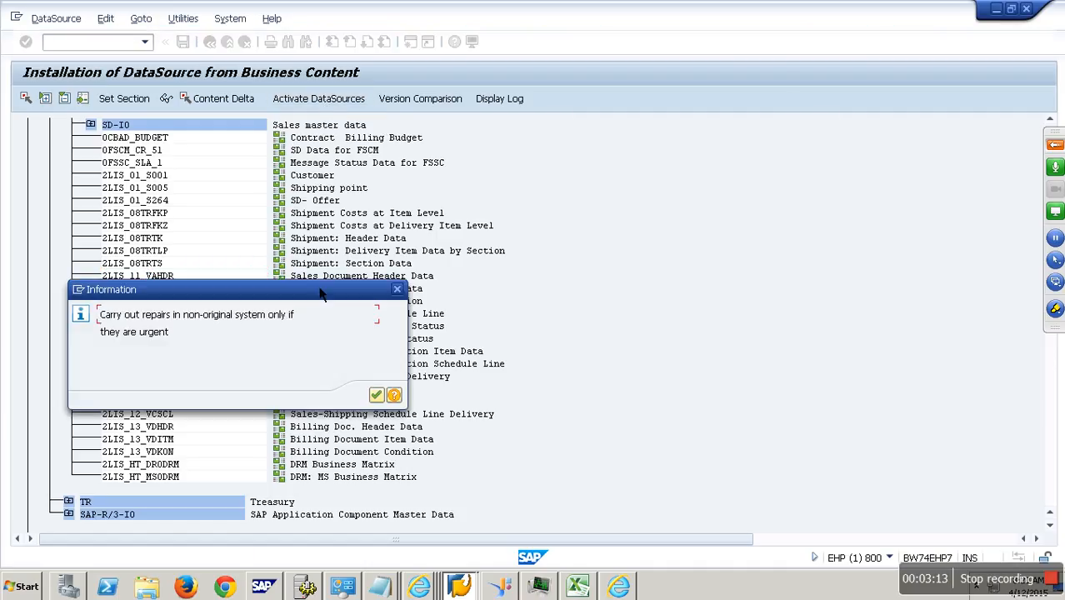
left_click(374, 395)
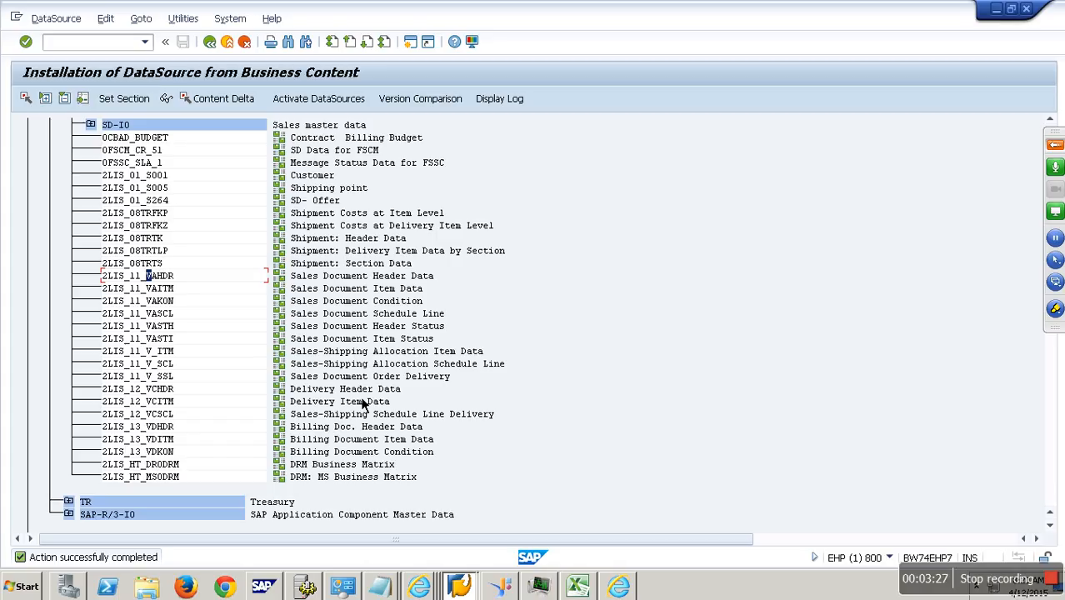
right_click(359, 396)
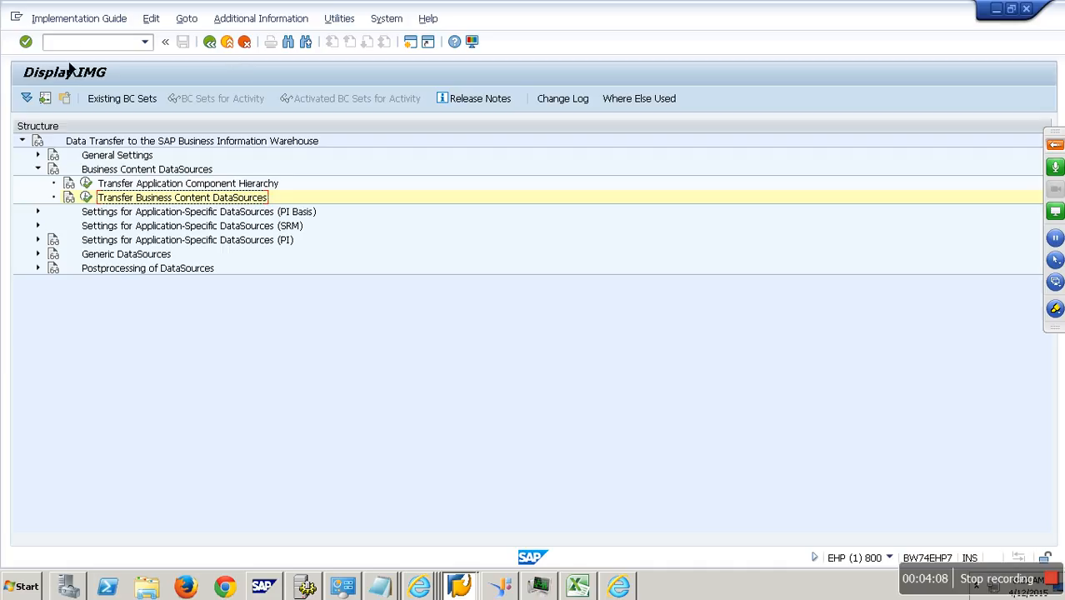
- Open the LO Data Extraction Customizing Cockpit with the transaction code /NLBWE
left_click(74, 46)
type("/")
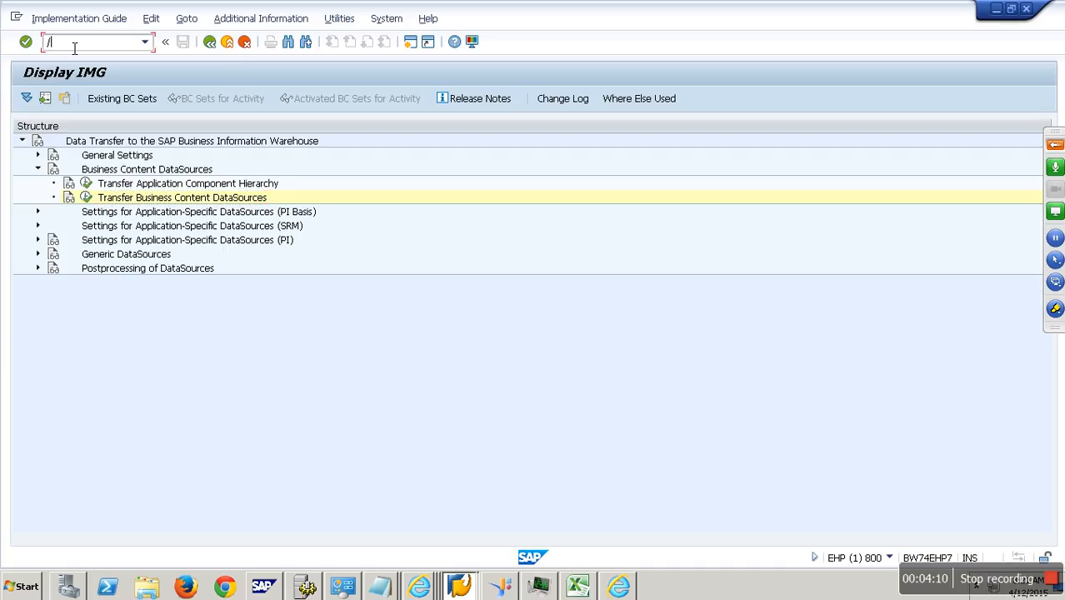
type("NLBWE")
key("Return")
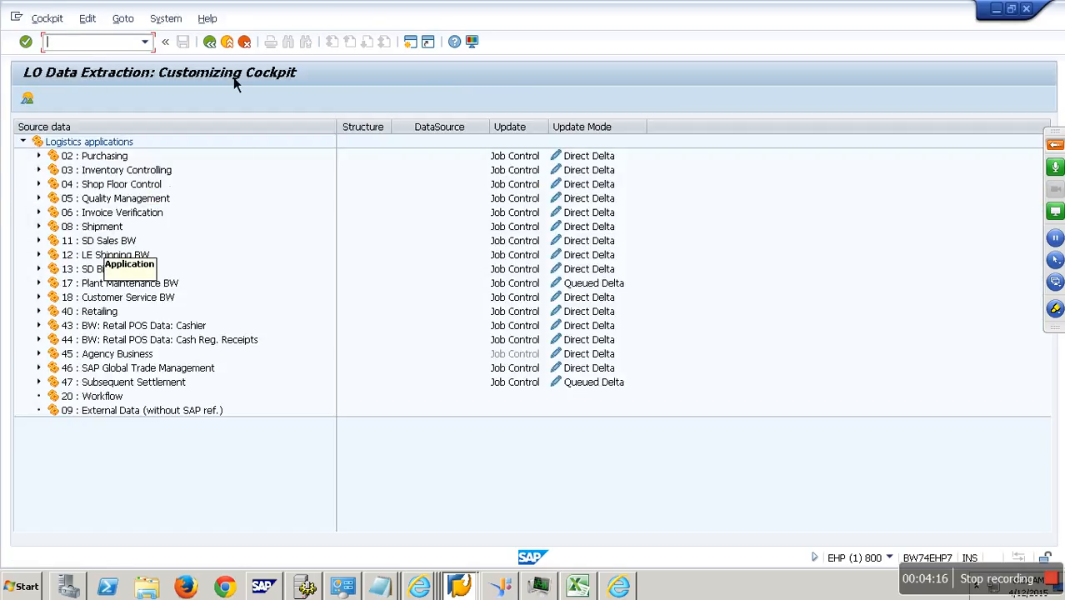
- Leave the cockpit, run transaction SBIW, and expand Settings for Application-Specific DataSources (PI)
left_click(243, 43)
type("SBIW")
key("Return")
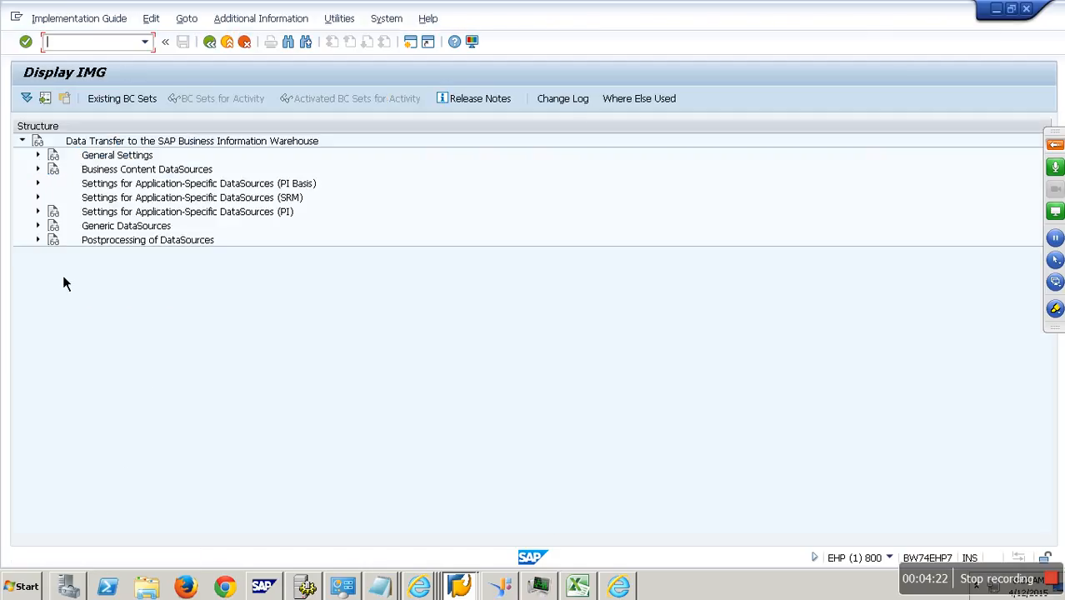
left_click(39, 213)
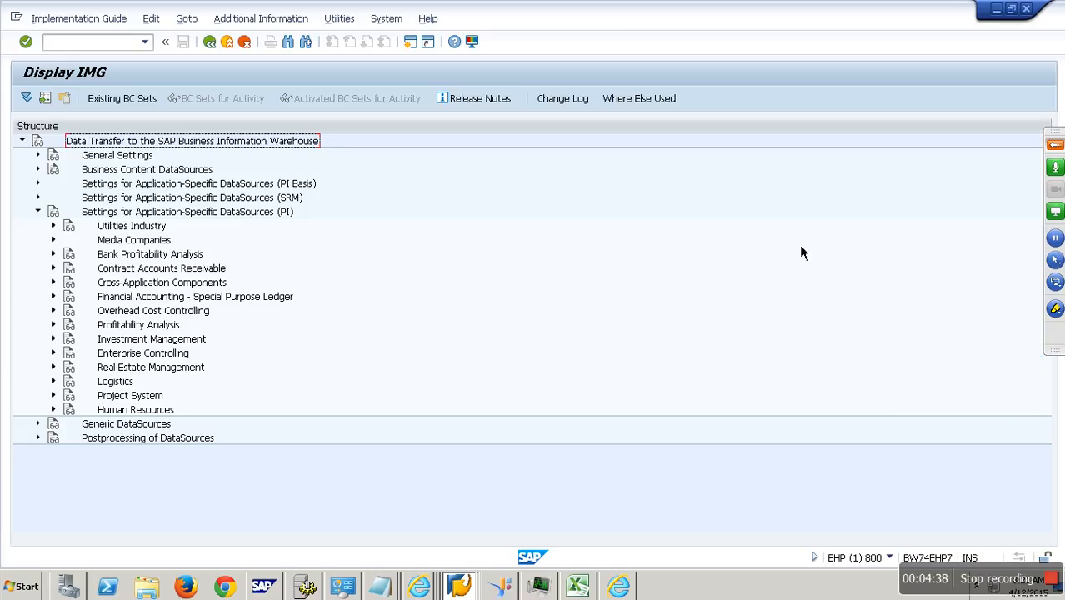
- Unmute and re-mute all attendees in the GoToTraining control panel, and collapse the panel
left_click(1054, 144)
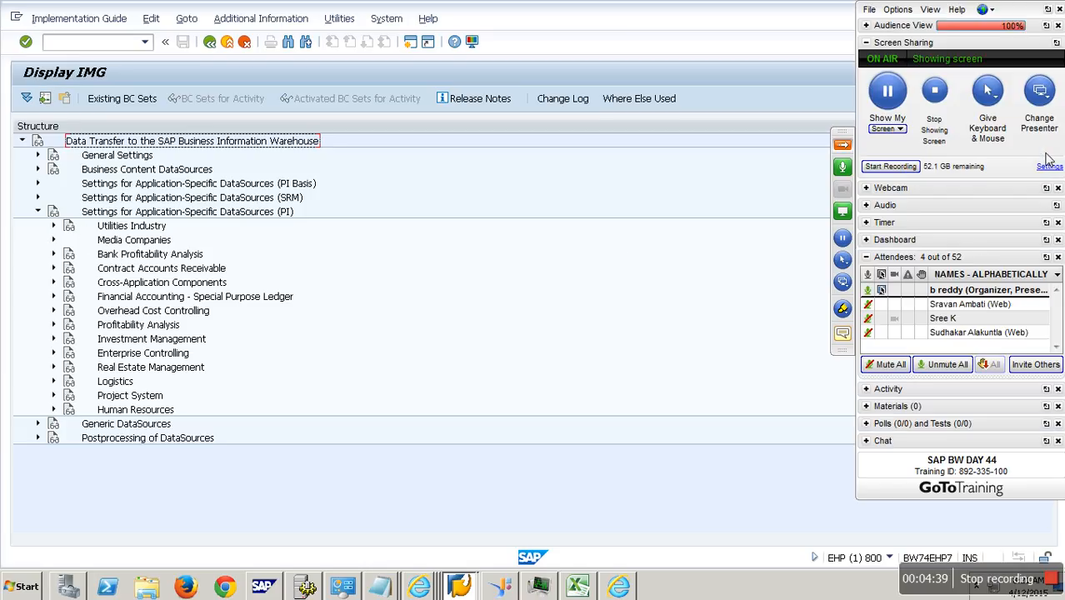
left_click(942, 366)
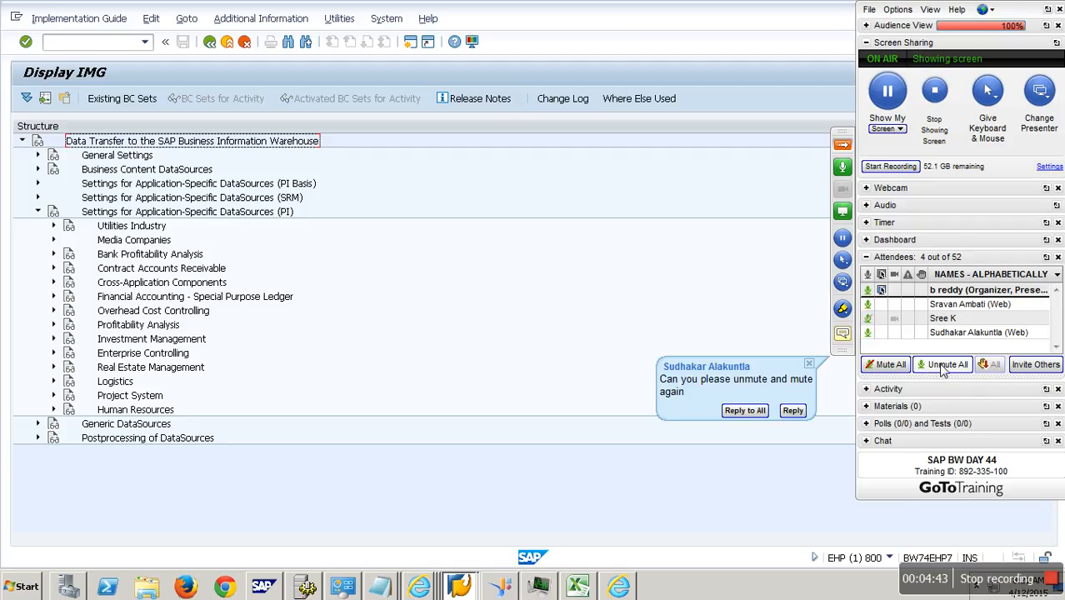
left_click(895, 367)
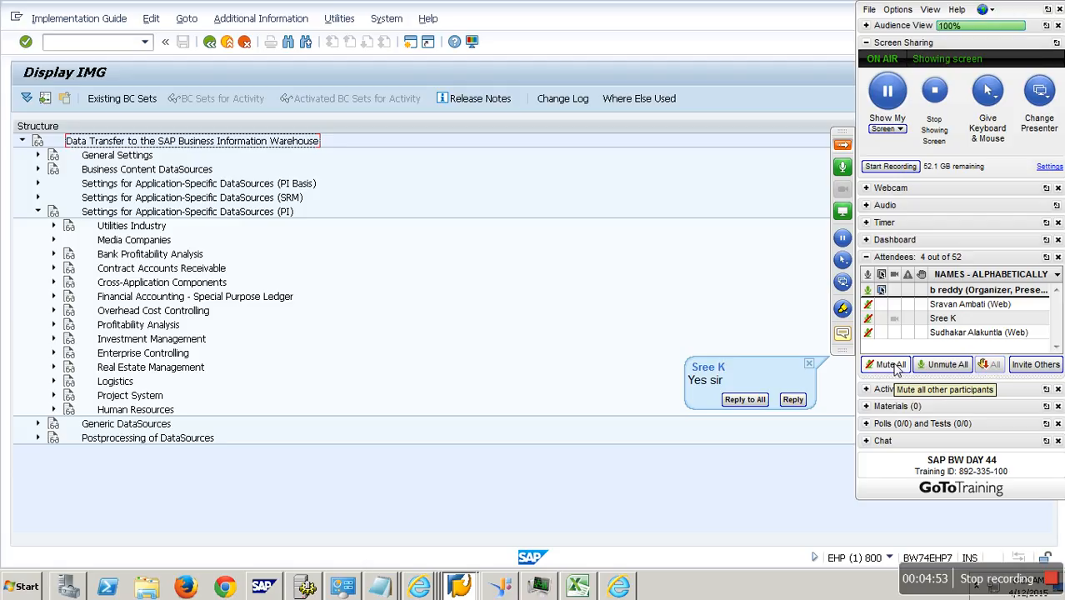
left_click(842, 144)
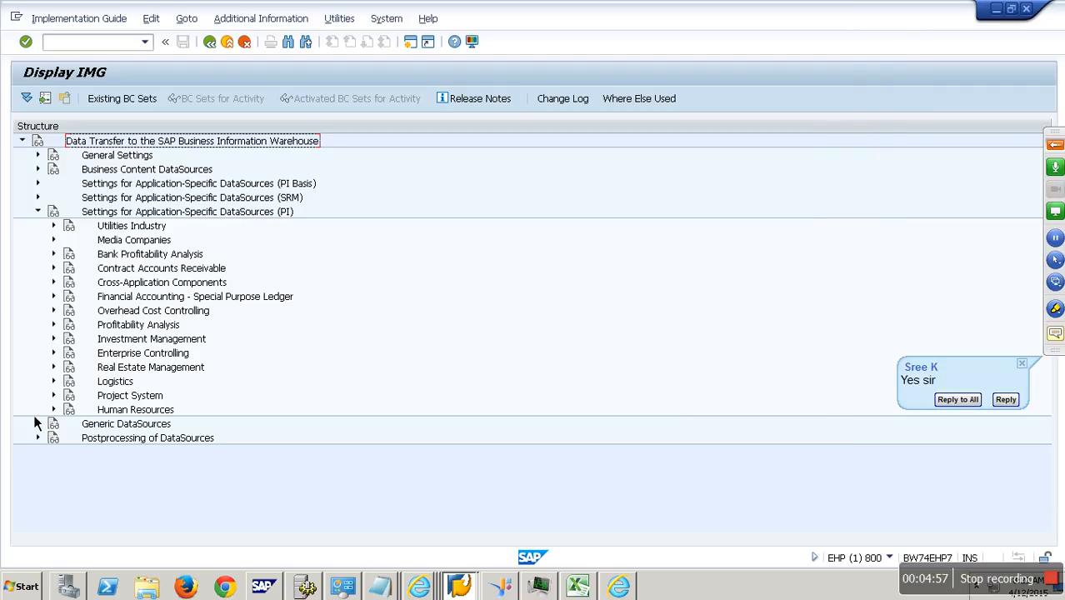
- Open Activate/Edit Extraction Structures under Logistics, Managing Extract Structures in the implementation guide
left_click(63, 388)
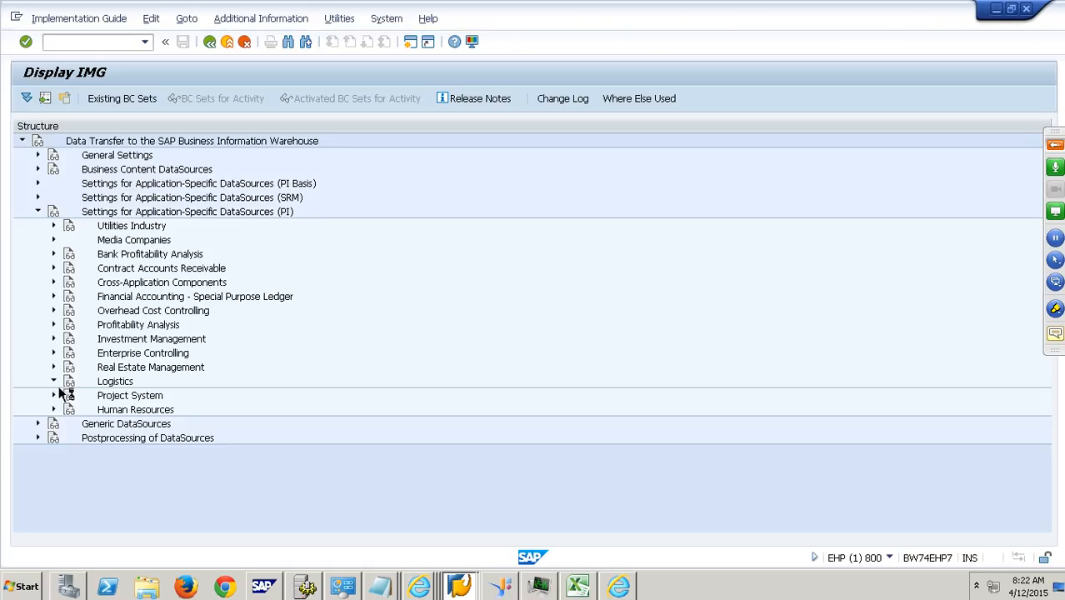
scroll(125, 421, "down", 1)
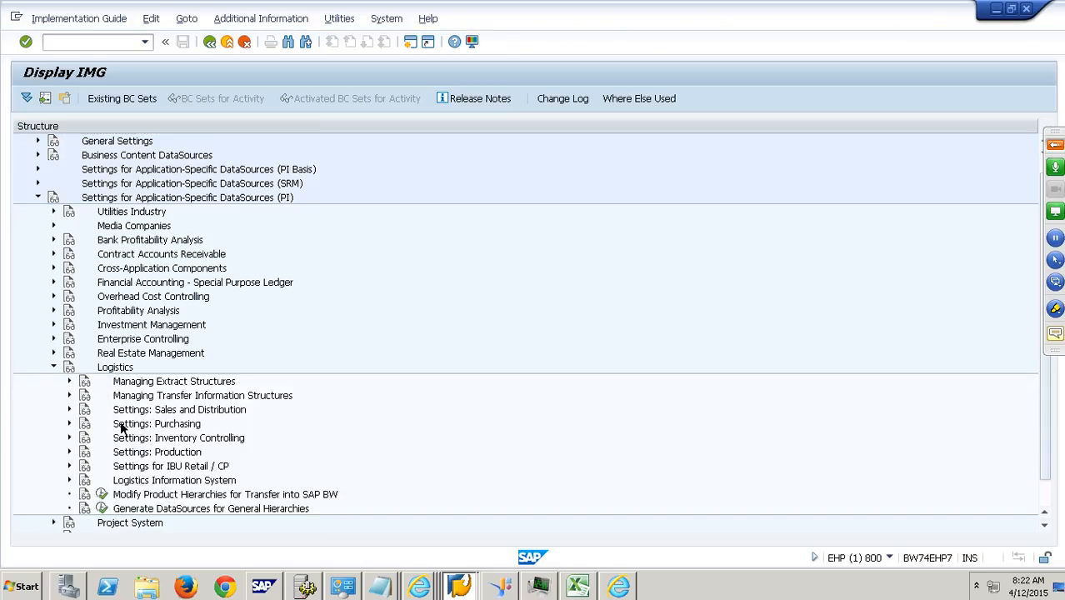
left_click(150, 368)
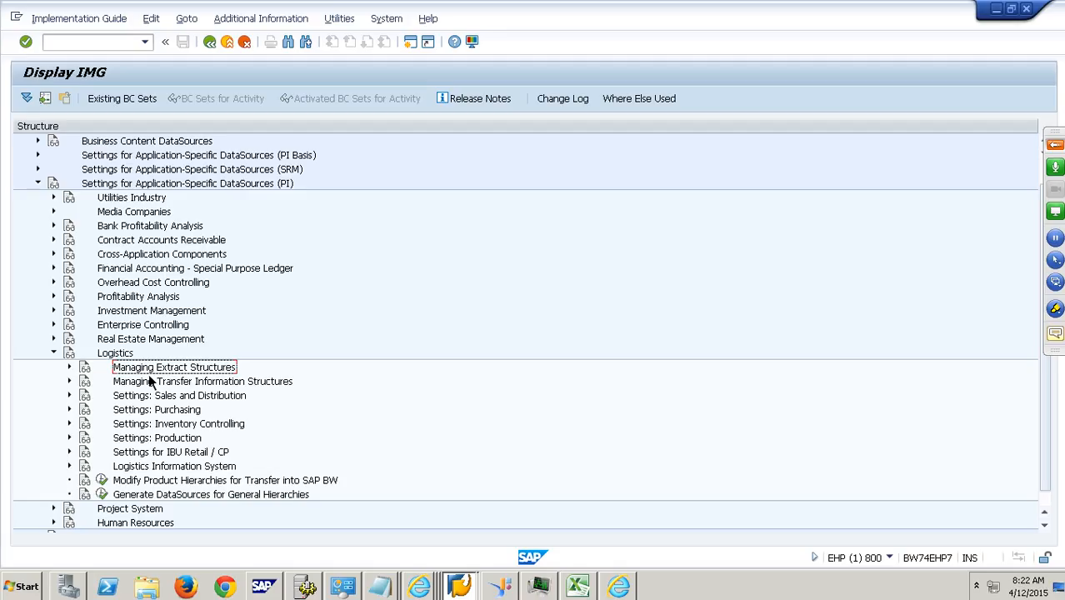
left_click(73, 371)
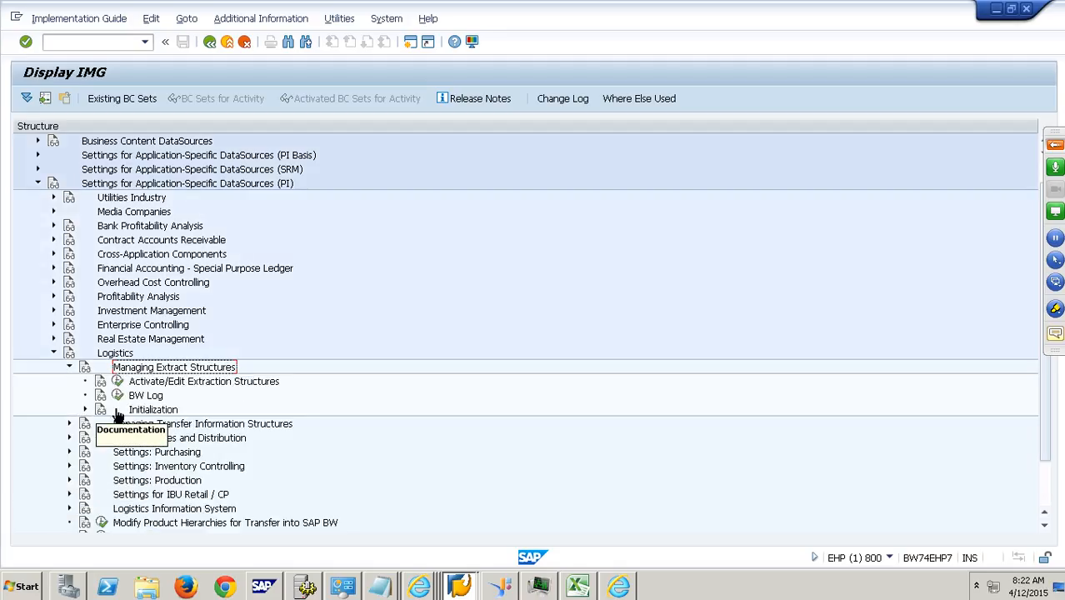
left_click(170, 385)
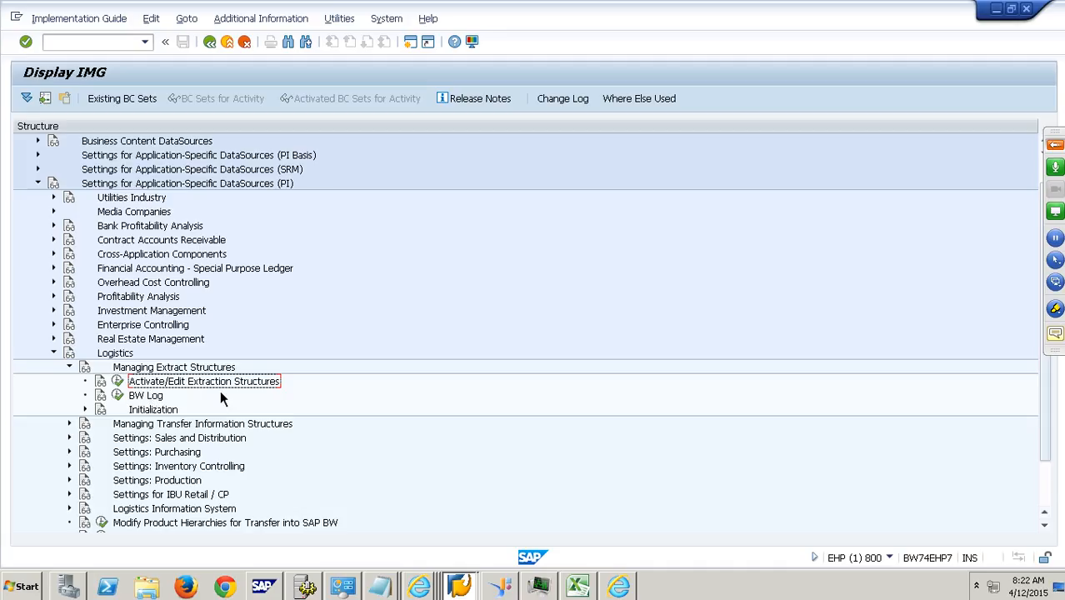
left_click(119, 383)
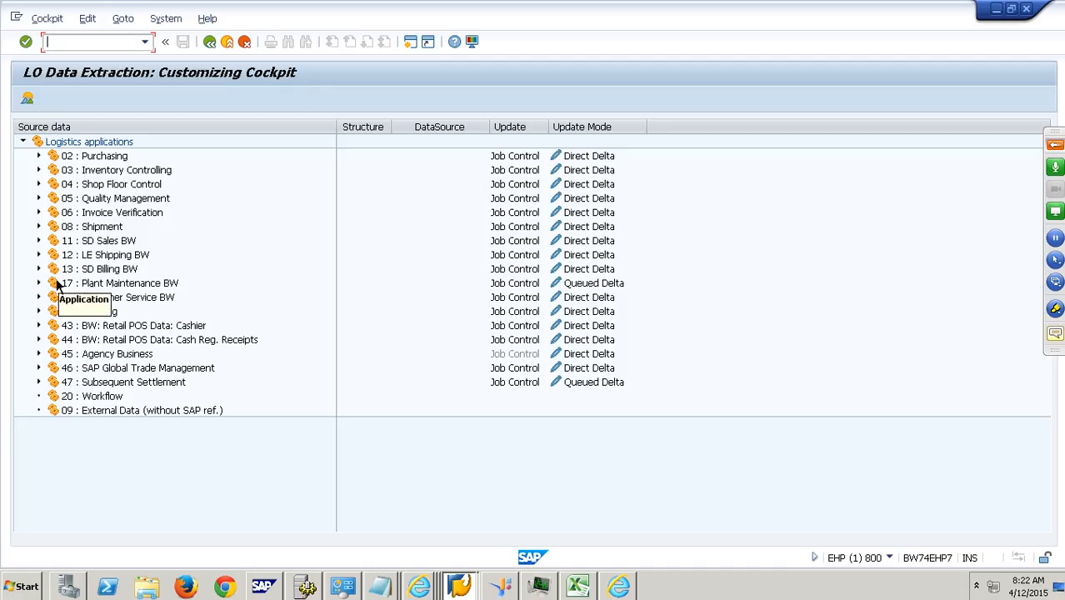
- Expand the 11: SD Sales BW extract structures and deactivate the update for 2LIS_11_VAHDR under customizing request EHPK900008
left_click(47, 247)
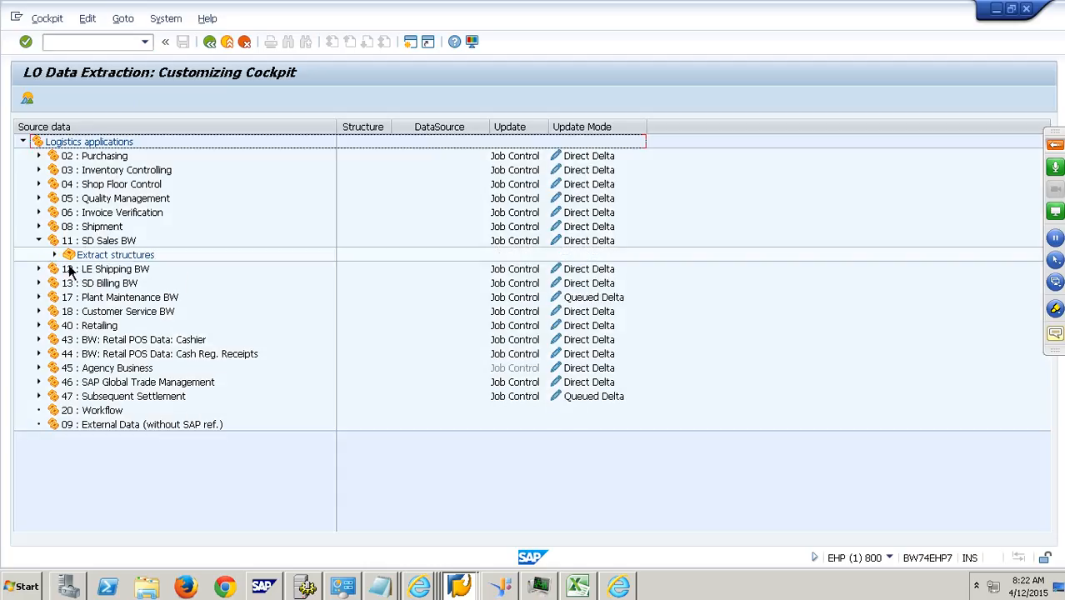
left_click(55, 255)
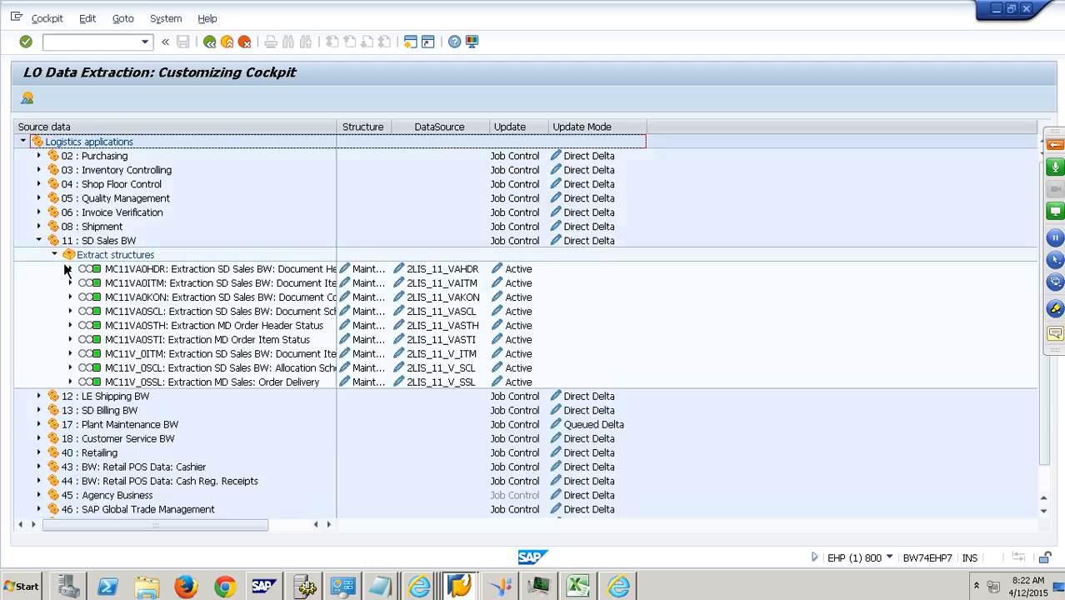
left_click_drag(391, 133, 496, 135)
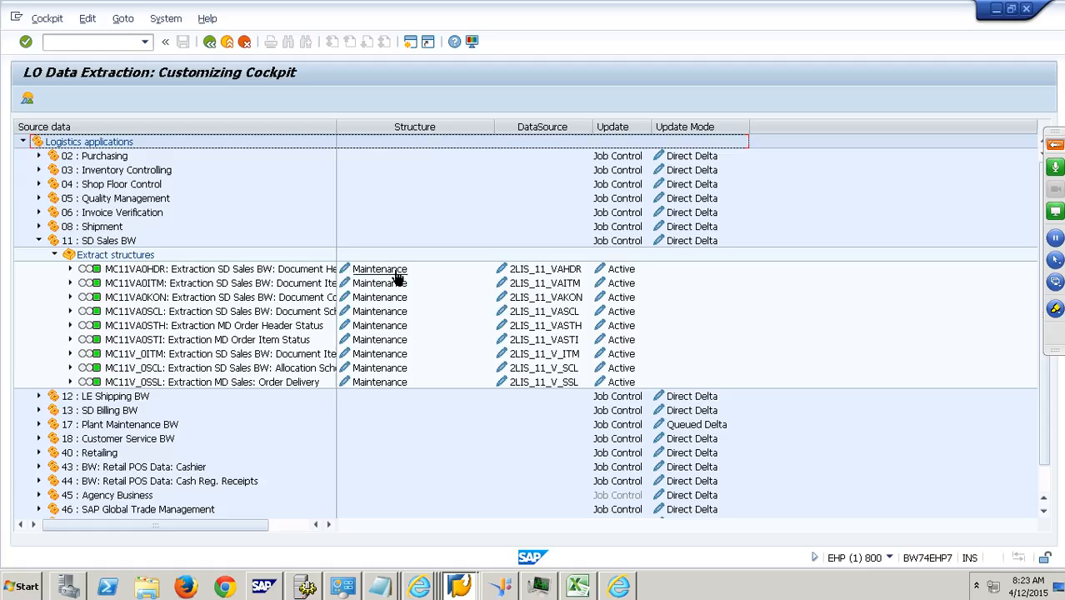
left_click(621, 277)
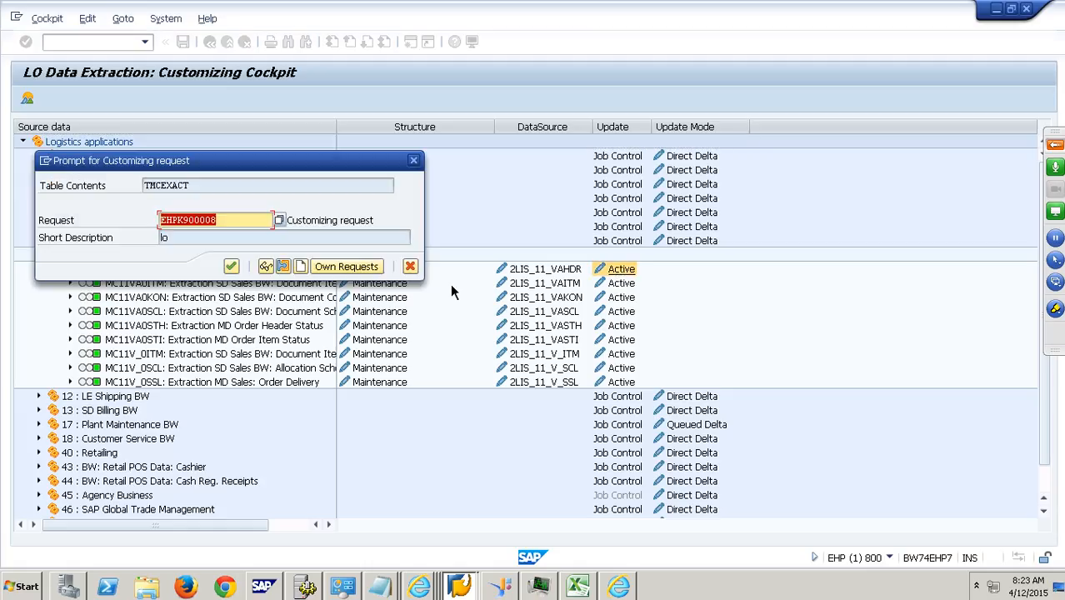
left_click(232, 267)
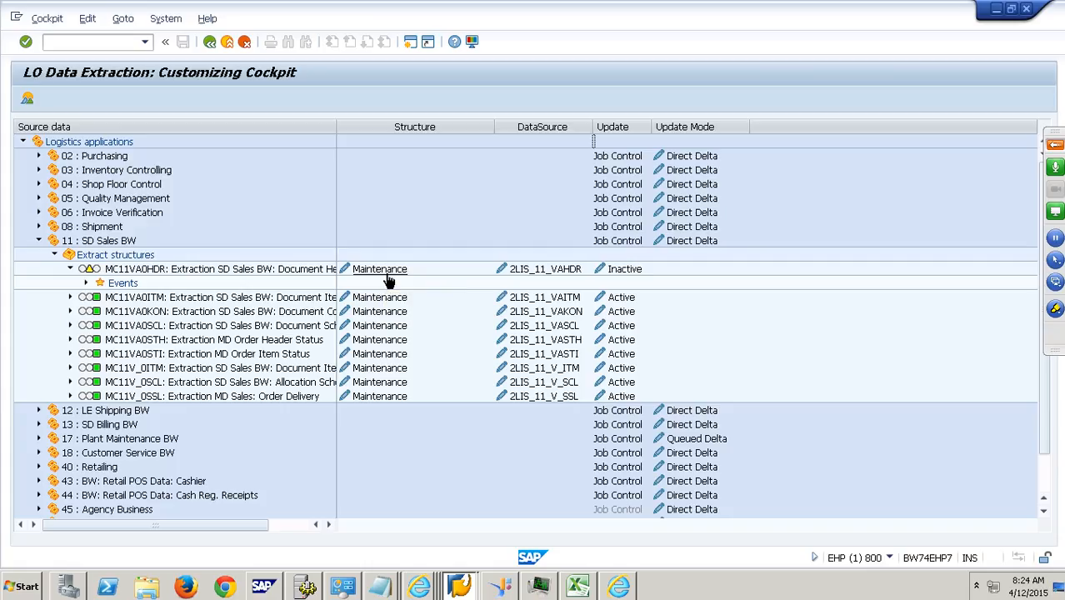
- Open the maintenance of extract structure MC11VA0HDR and review the fields already included in its selection criteria
left_click(387, 278)
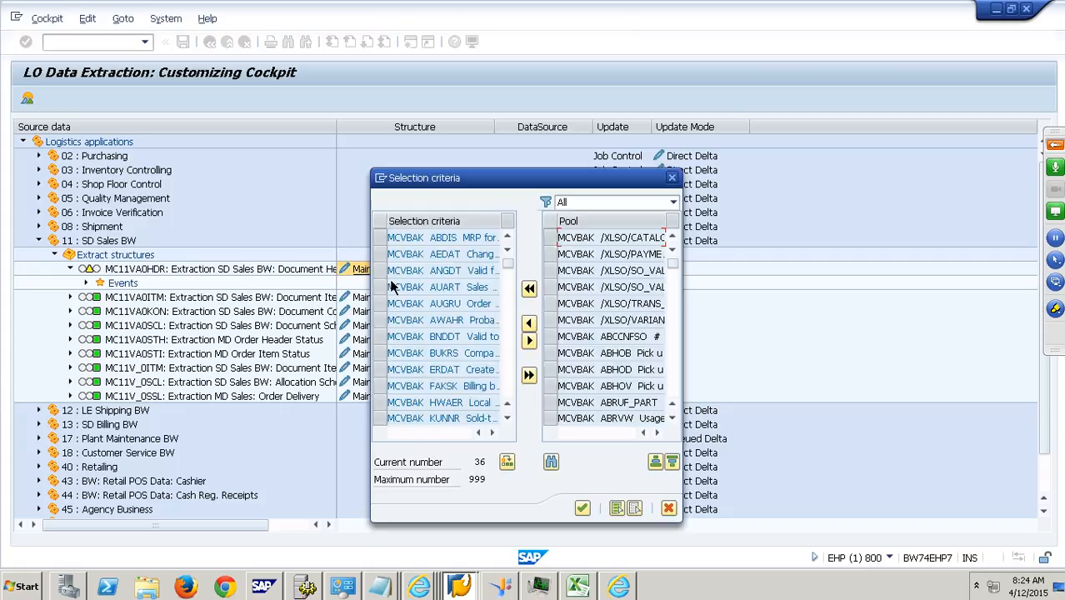
left_click_drag(444, 180, 361, 103)
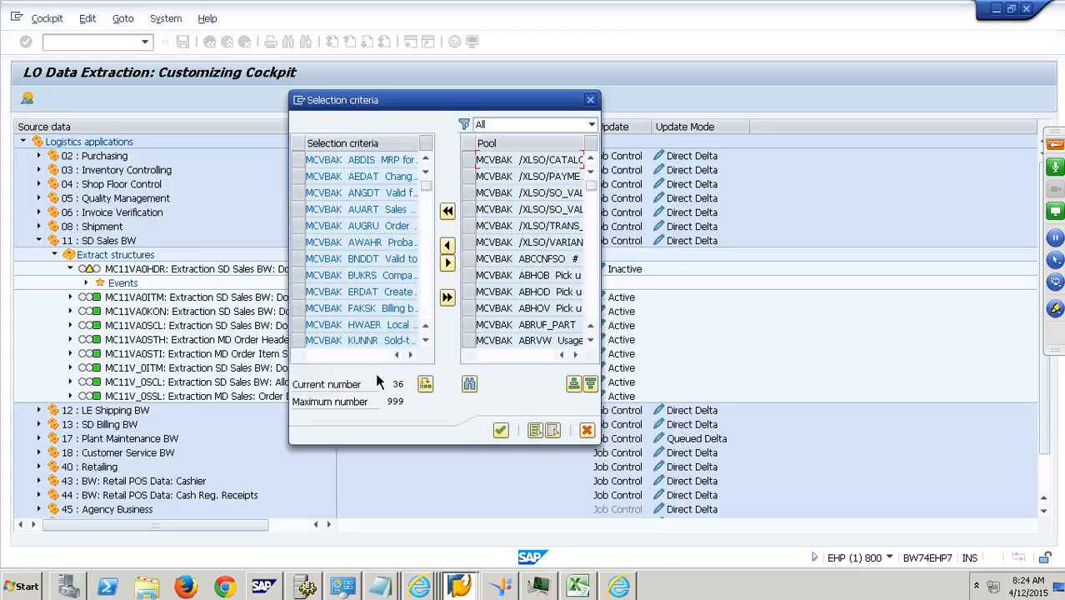
left_click(340, 177)
left_click(533, 179)
left_click(376, 177)
left_click_drag(337, 160, 418, 171)
left_click_drag(331, 210, 446, 223)
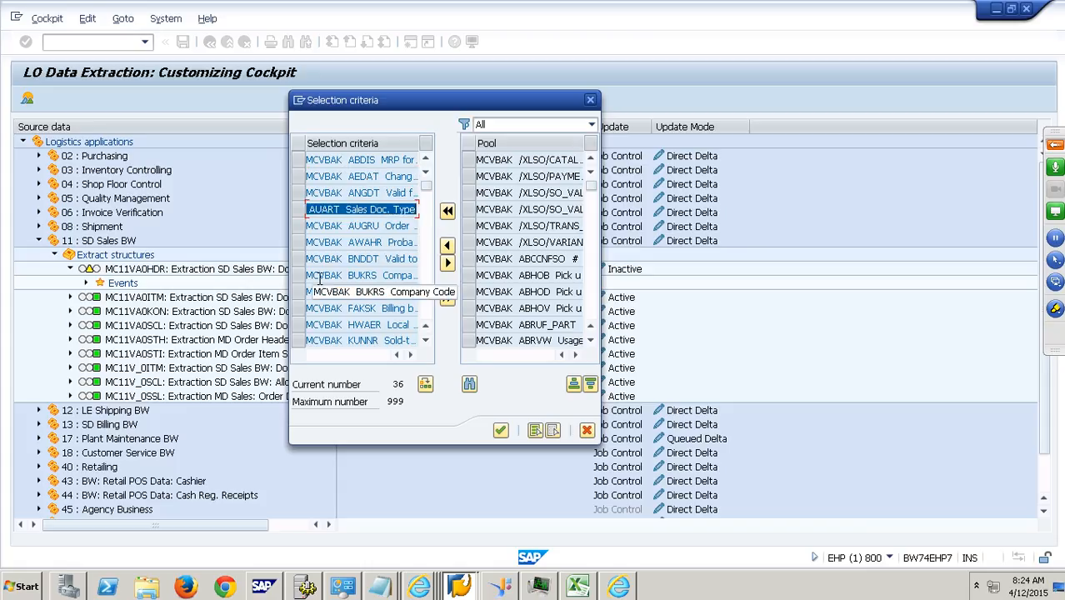
left_click(364, 262)
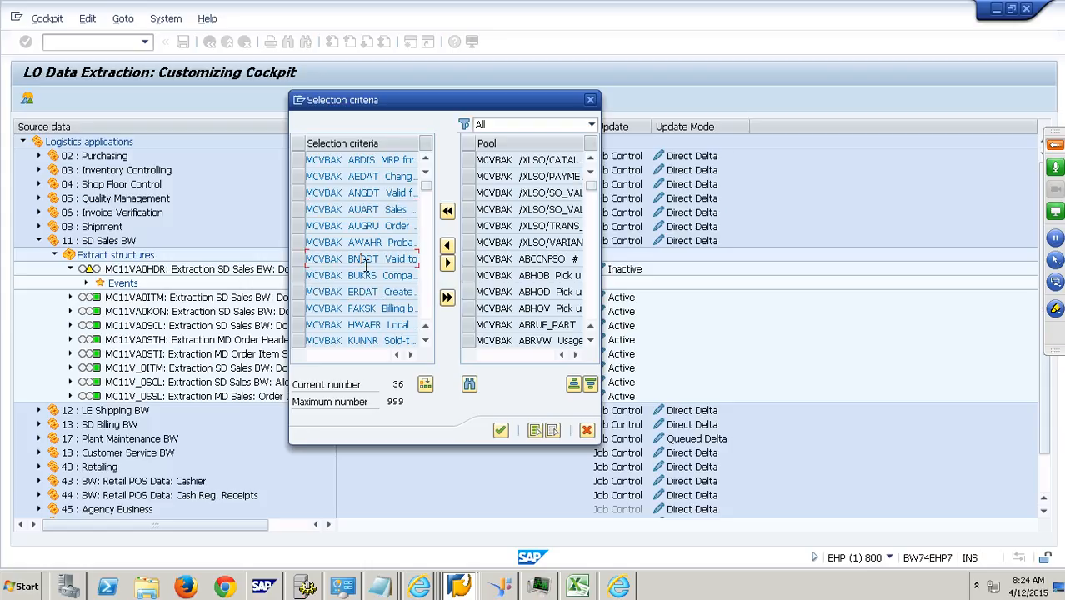
scroll(365, 265, "down", 2)
scroll(365, 265, "down", 3)
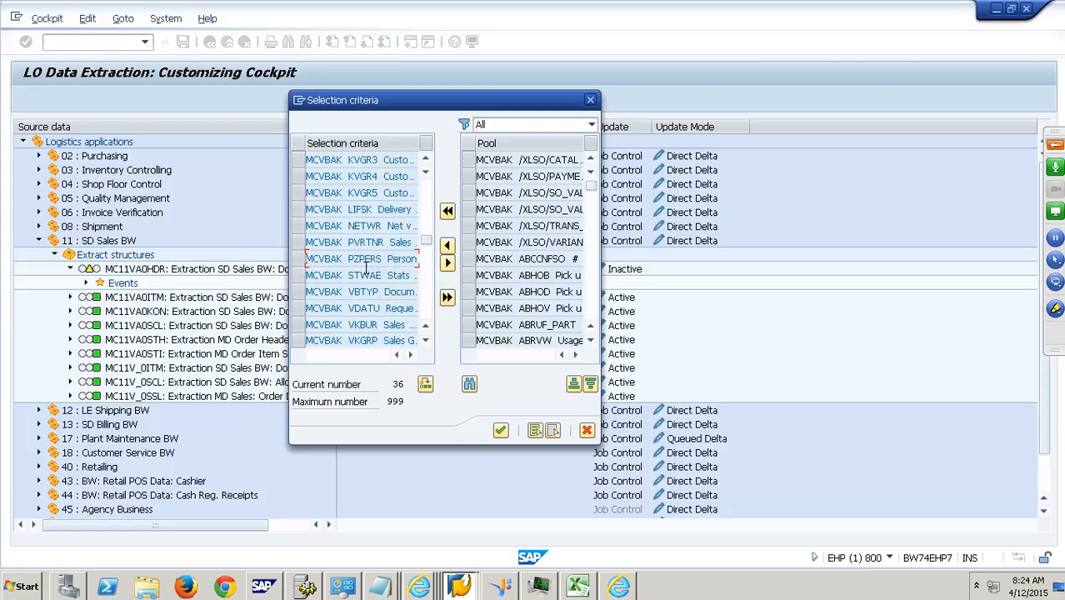
scroll(366, 279, "down", 7)
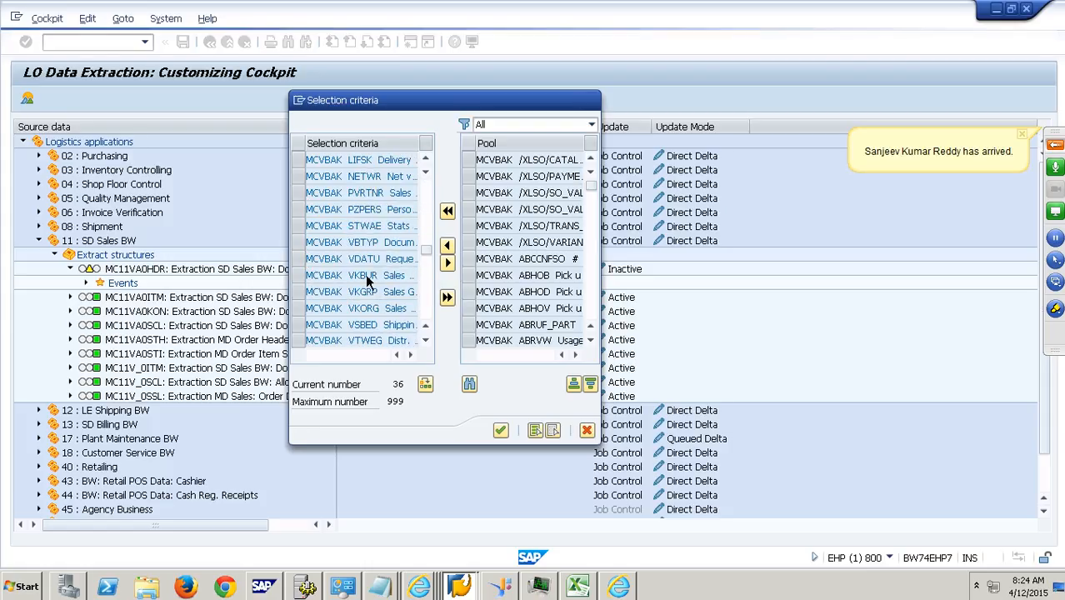
scroll(366, 279, "up", 3)
scroll(366, 284, "down", 2)
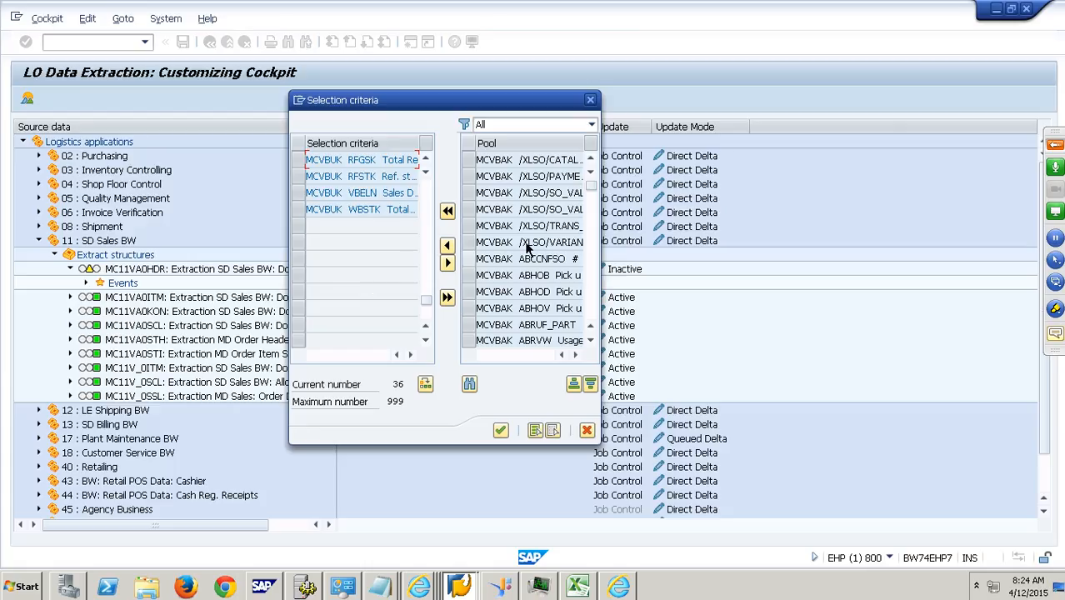
- Examine the fields available in the pool and its source-structure filter options, keeping the filter on All
left_click(548, 177)
left_click(537, 309)
left_click(591, 125)
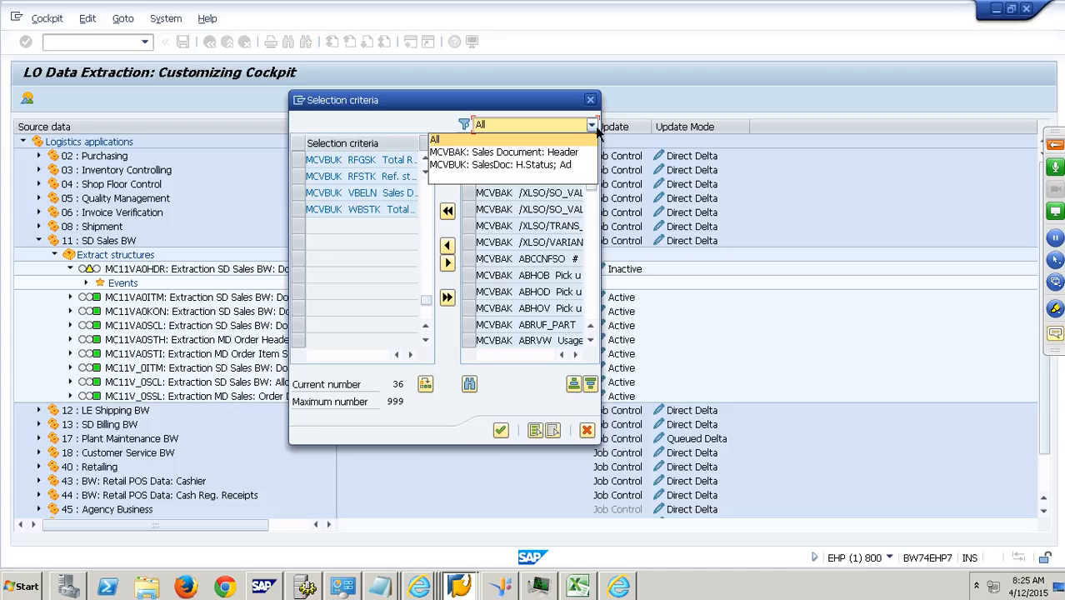
left_click(555, 142)
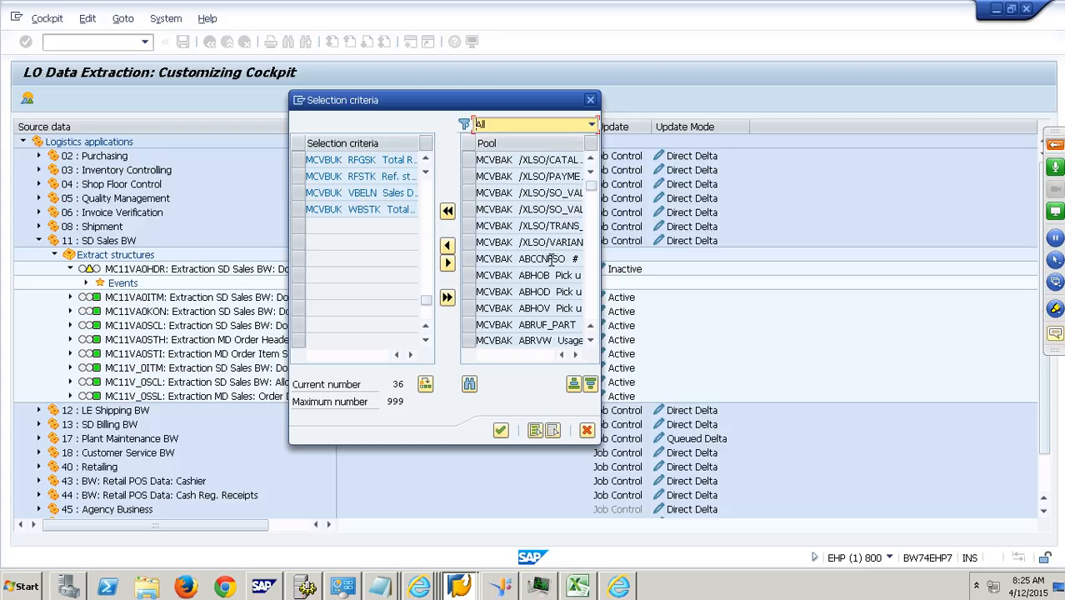
scroll(594, 314, "down", 10)
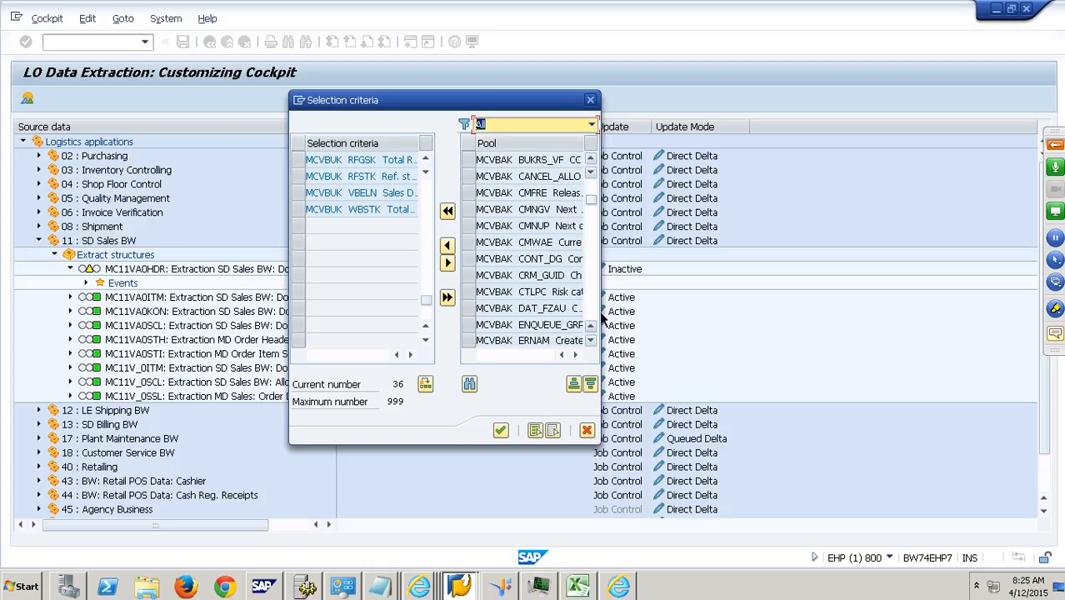
left_click(469, 209)
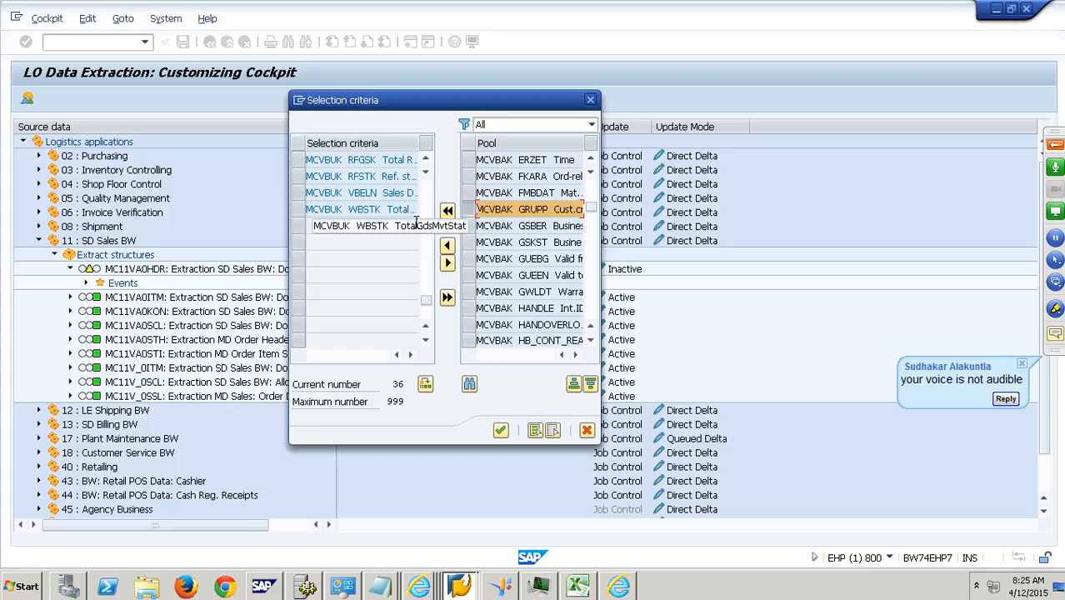
- Switch to the GoToTraining panel, unmute and re-mute all attendees, and collapse the panel with the chat section expanded
left_click(1054, 340)
left_click(1054, 340)
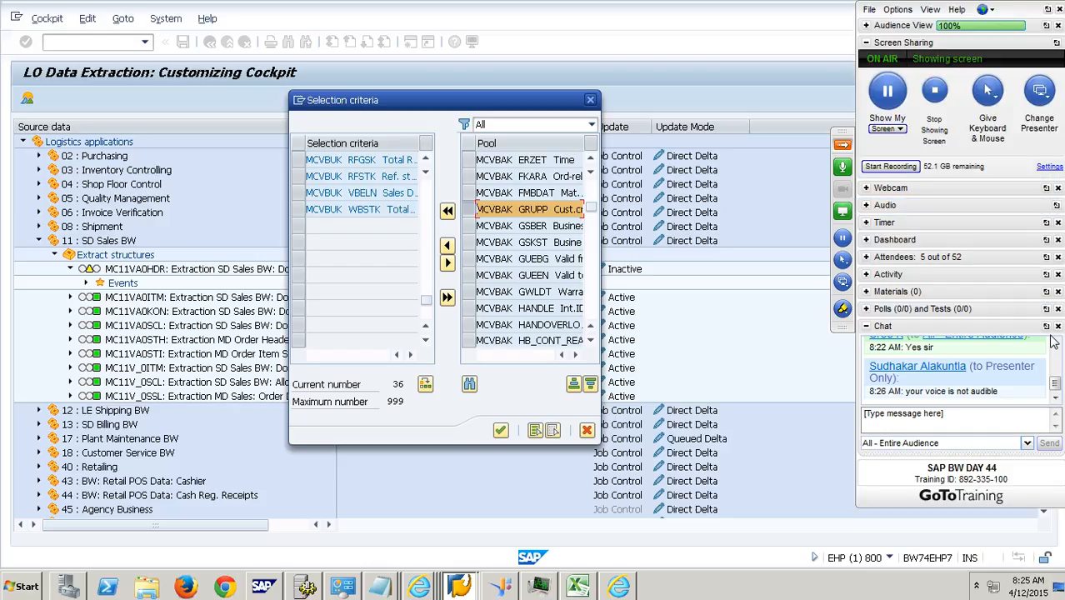
left_click(866, 260)
left_click(955, 371)
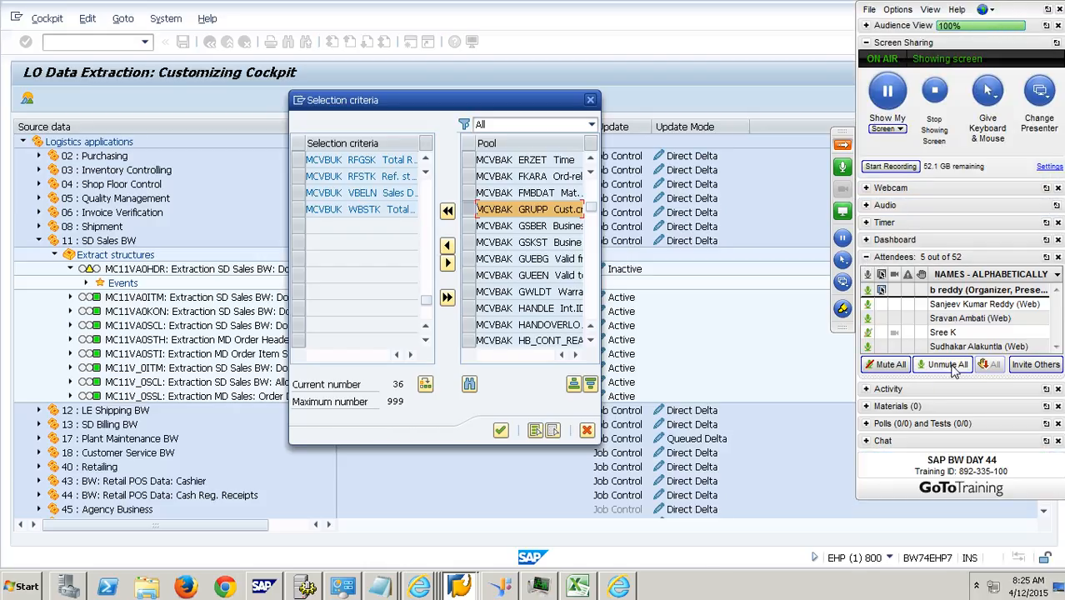
left_click(889, 365)
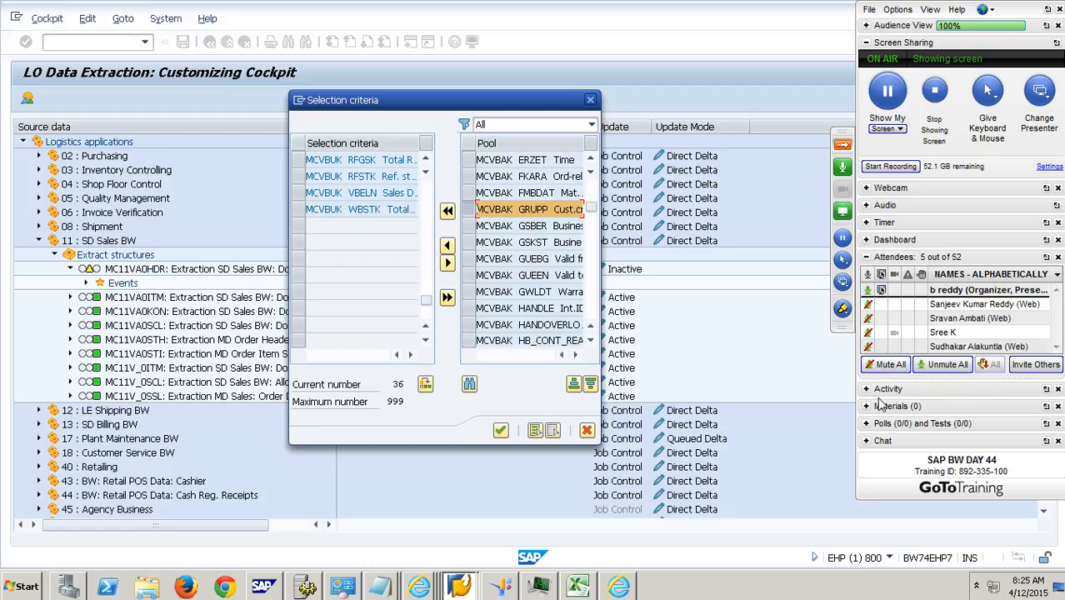
left_click(872, 444)
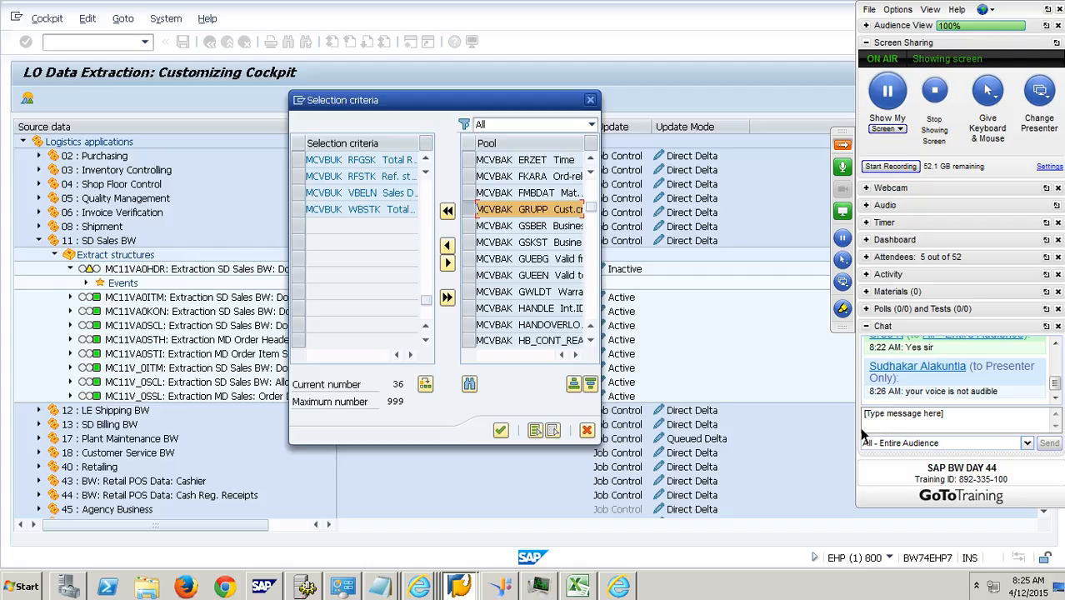
left_click(841, 149)
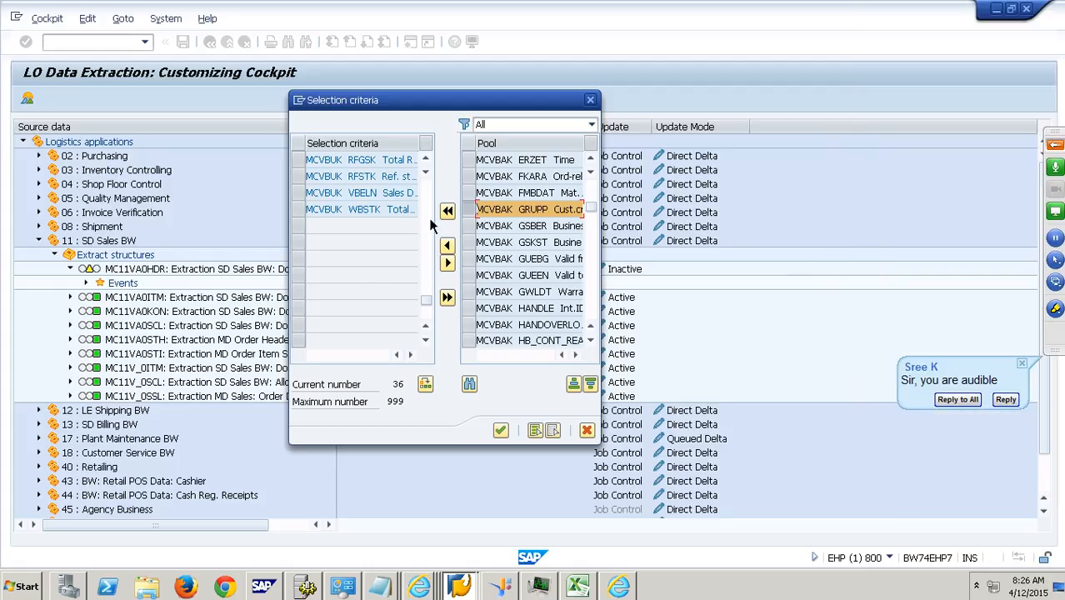
- Deselect the MCVBAK GRUPP field and transfer the business area field MCVBAK GSBER from the pool to the selection criteria
left_click(472, 211)
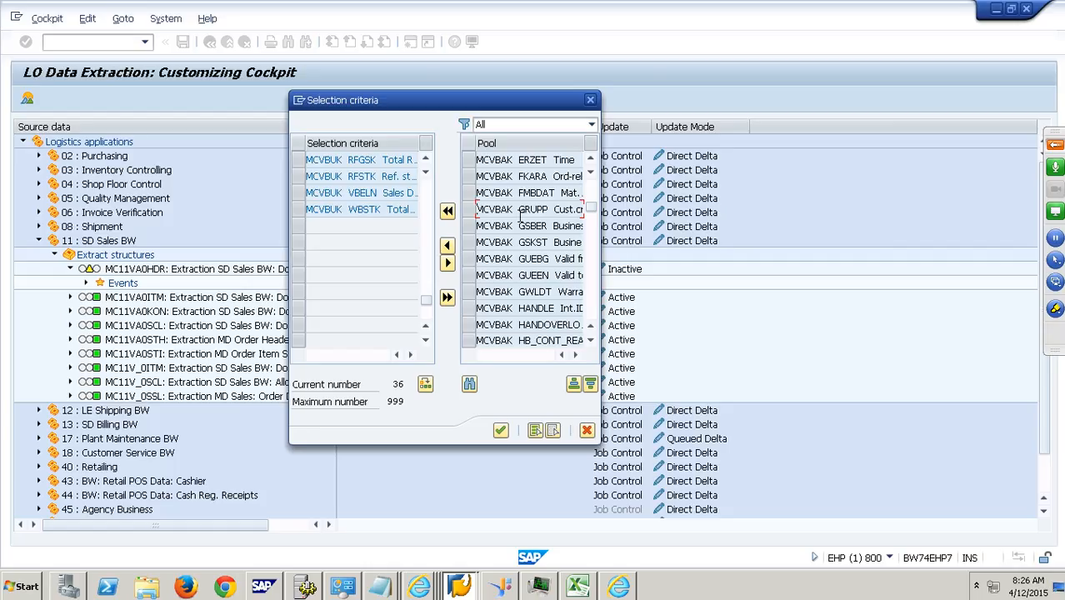
mouse_move(593, 208)
left_mouse_down()
mouse_move(600, 169)
mouse_move(600, 191)
left_mouse_up()
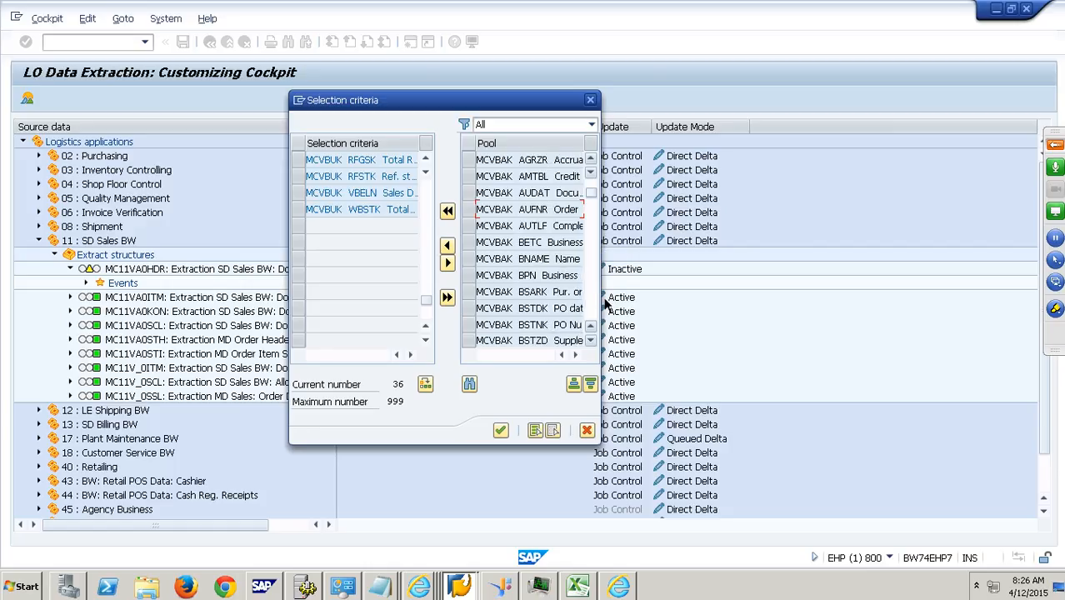
left_click_drag(533, 244, 631, 251)
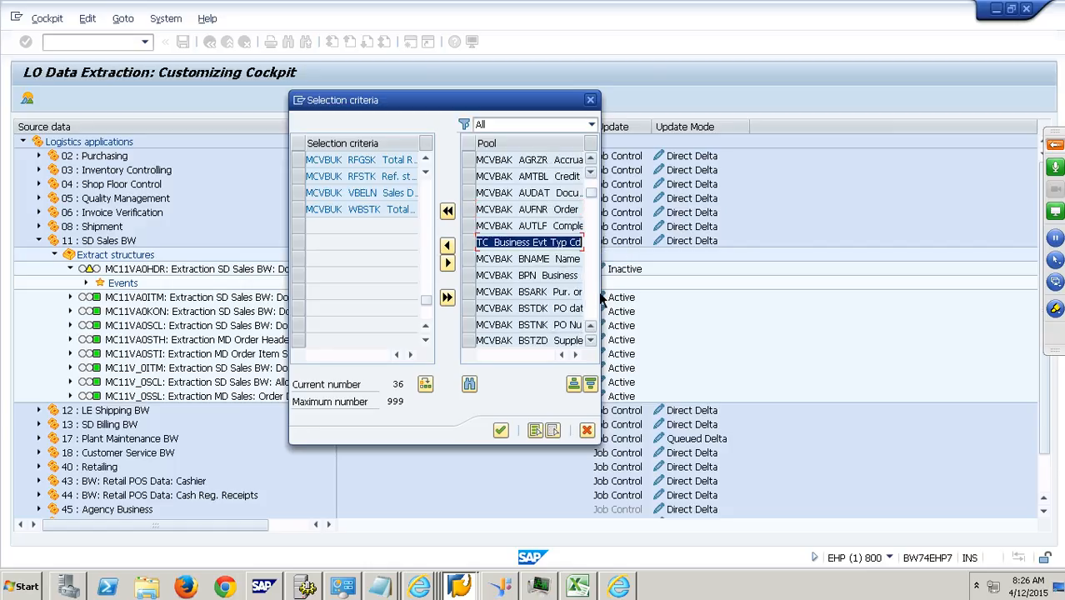
scroll(599, 298, "down", 4)
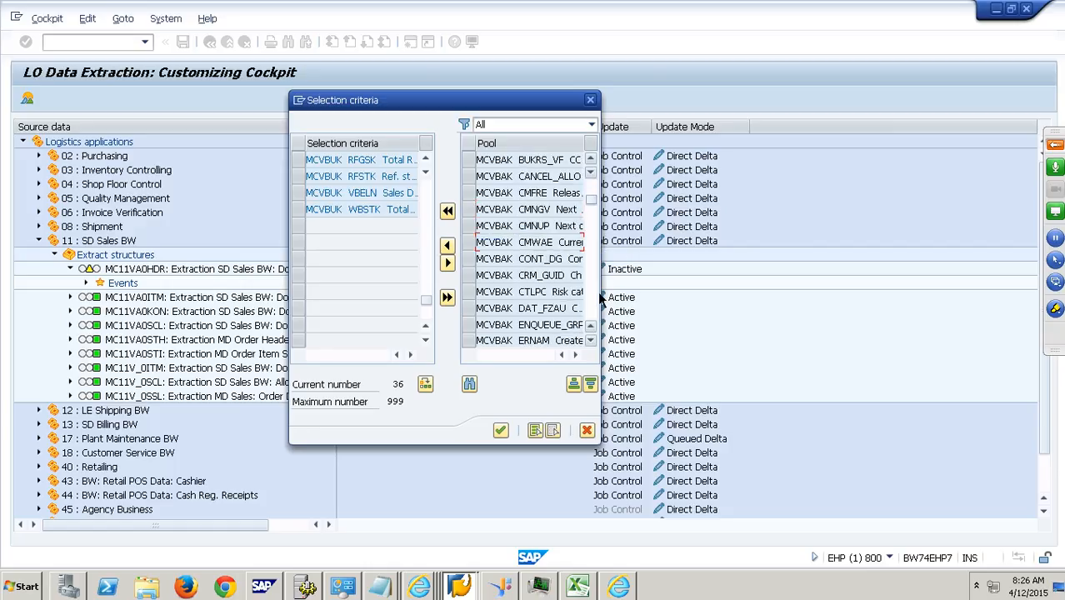
scroll(599, 298, "down", 4)
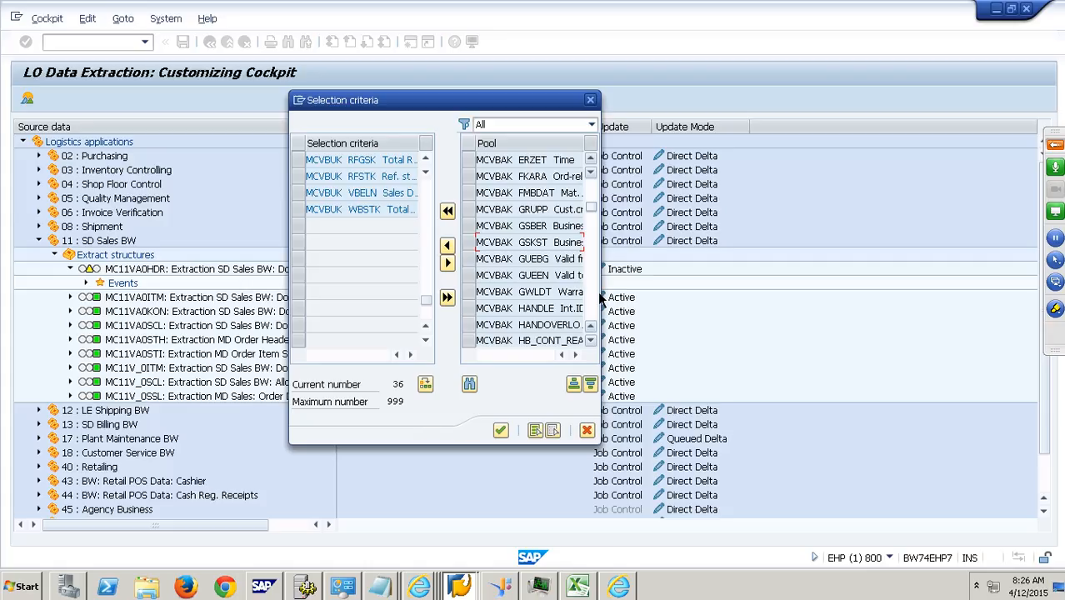
left_click(554, 228)
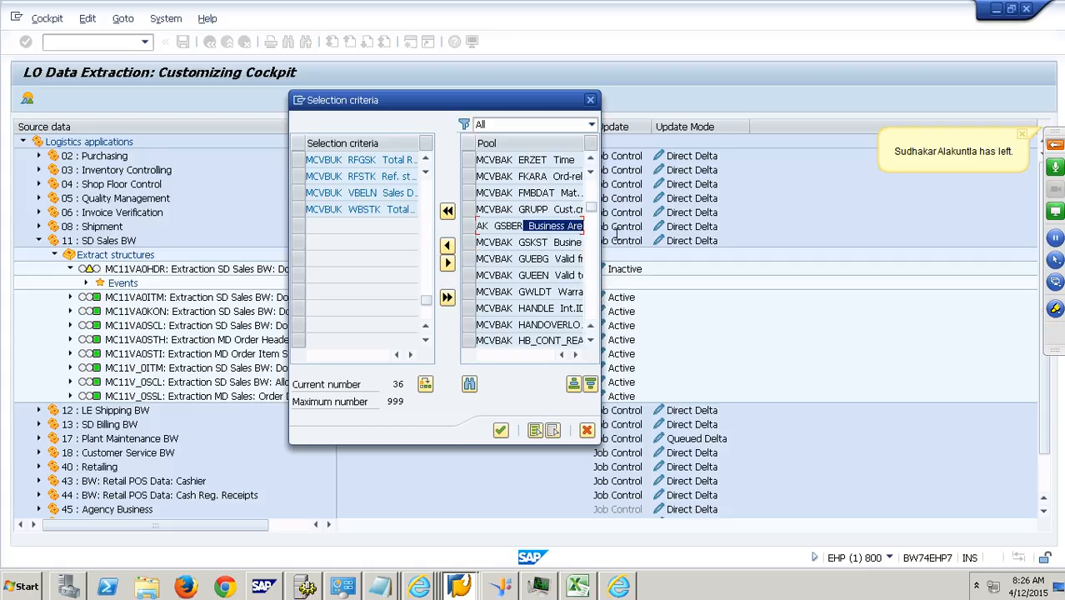
left_click(469, 227)
left_click(449, 247)
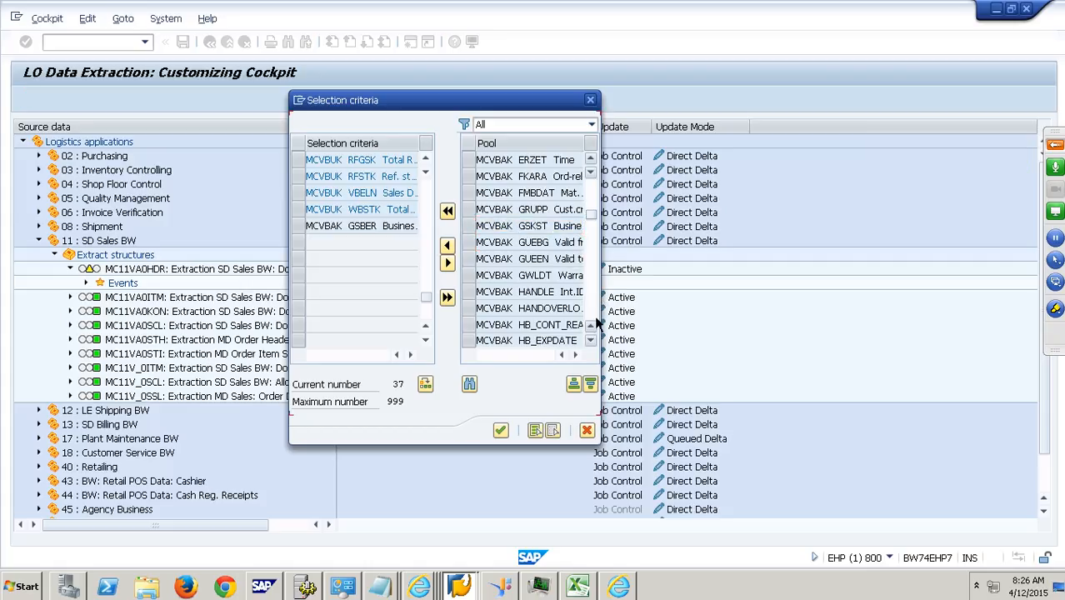
- Transfer the controlling area MCVBAK KOKRS and cost center MCVBAK KOSTL fields from the pool to the selection criteria
scroll(596, 316, "down", 4)
scroll(596, 327, "down", 4)
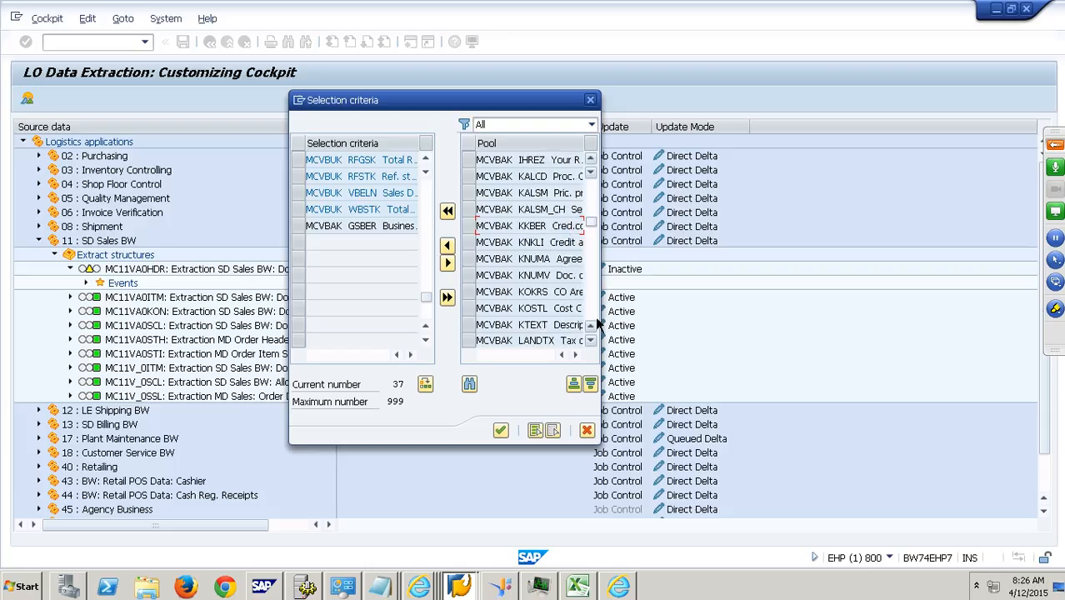
left_click(482, 293)
left_click(479, 309)
left_click(446, 245)
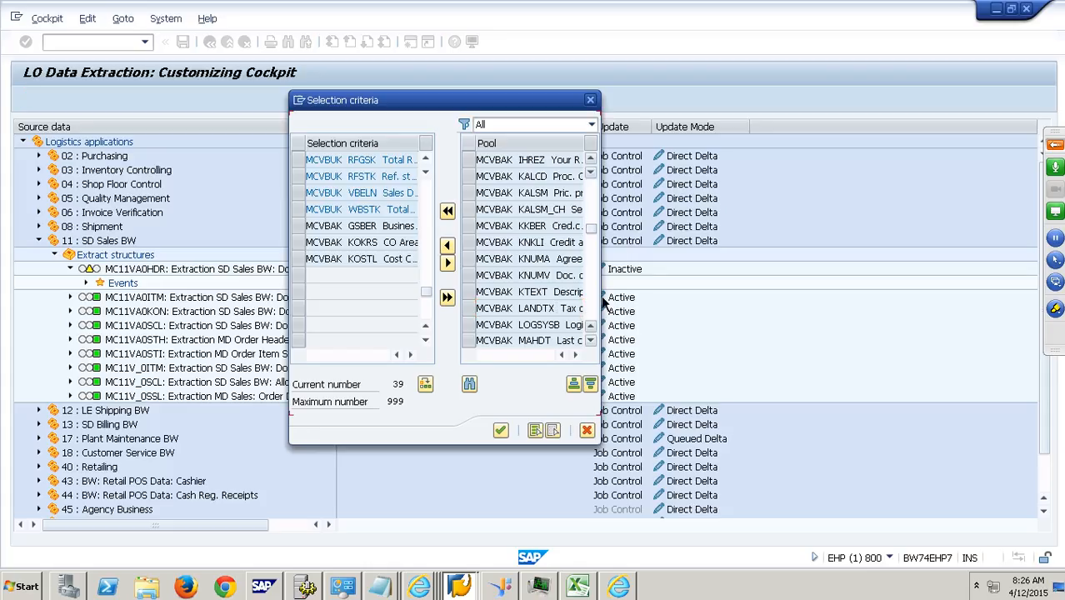
- Find the sold-to party country field MCVBAK PLAAG in the pool and transfer it to the selection criteria
scroll(606, 304, "down", 3)
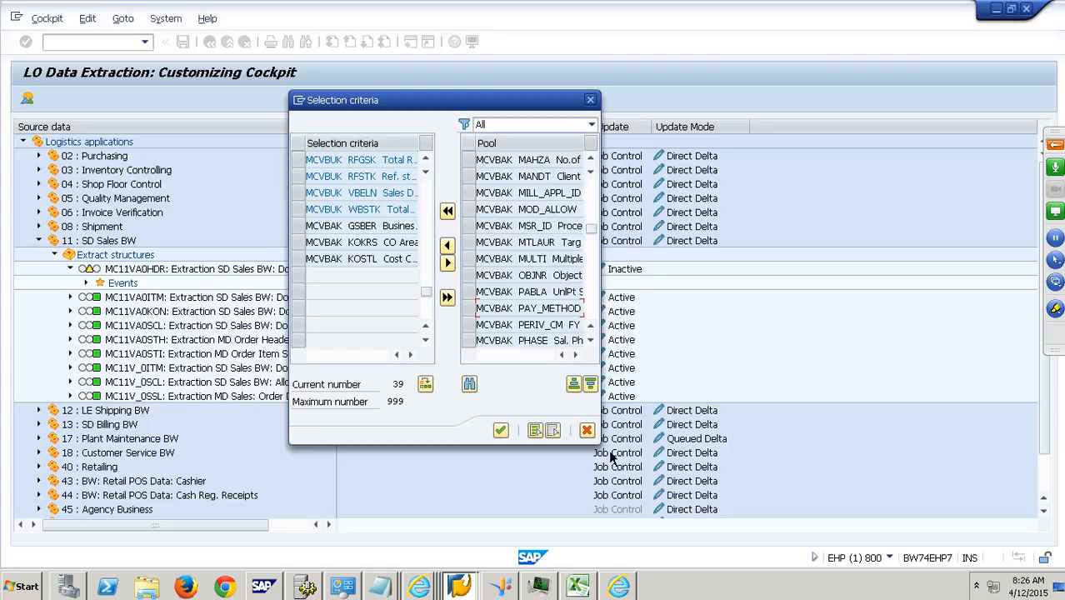
scroll(598, 305, "down", 3)
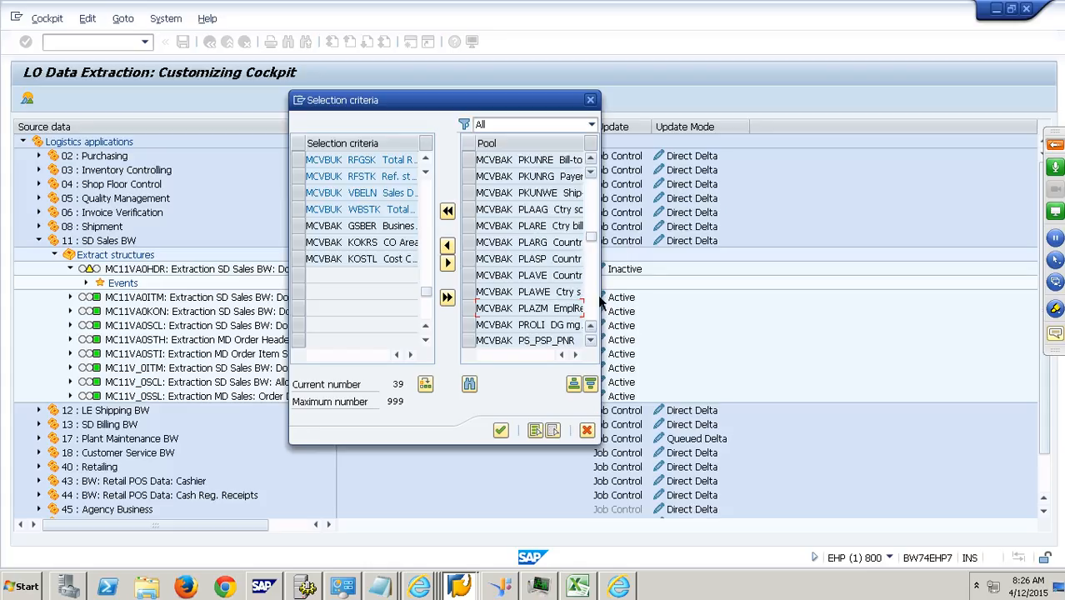
left_click(564, 260)
left_click_drag(563, 259, 618, 263)
left_click_drag(540, 278, 649, 289)
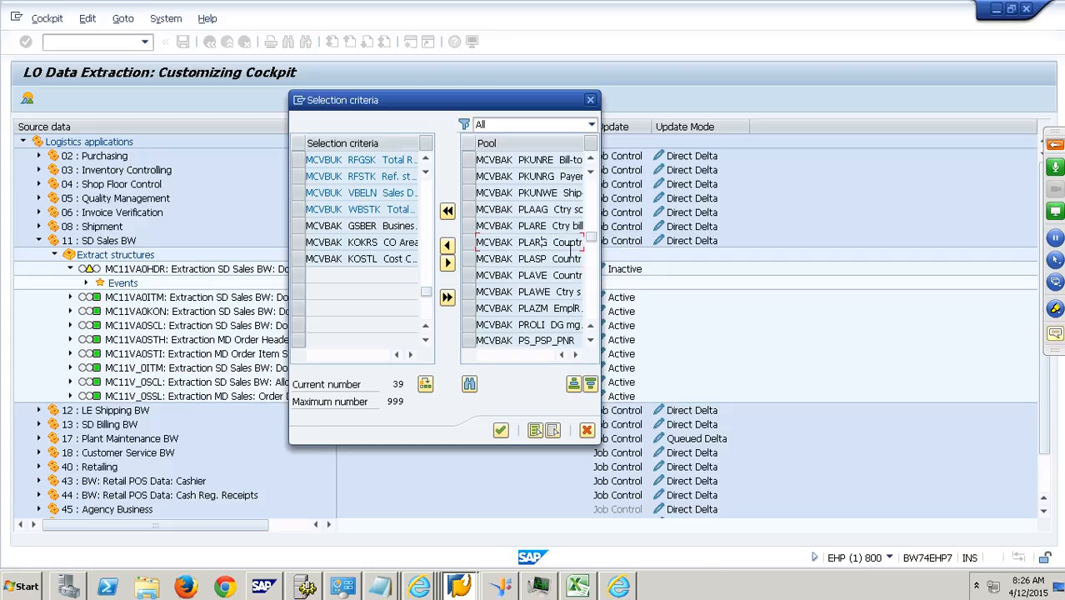
left_click_drag(547, 241, 582, 242)
left_click_drag(541, 210, 613, 214)
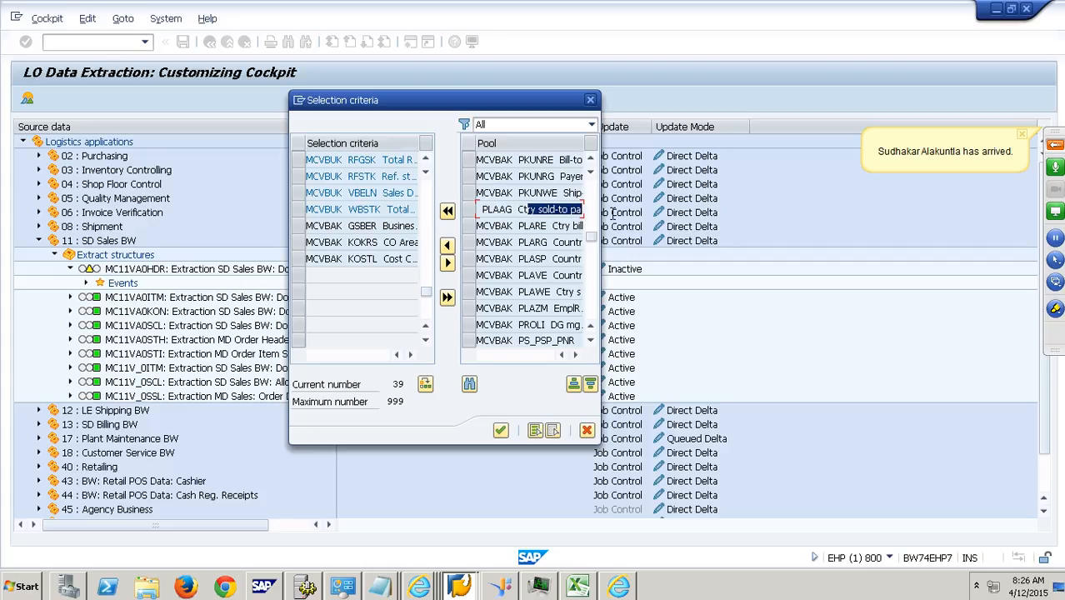
left_click(468, 209)
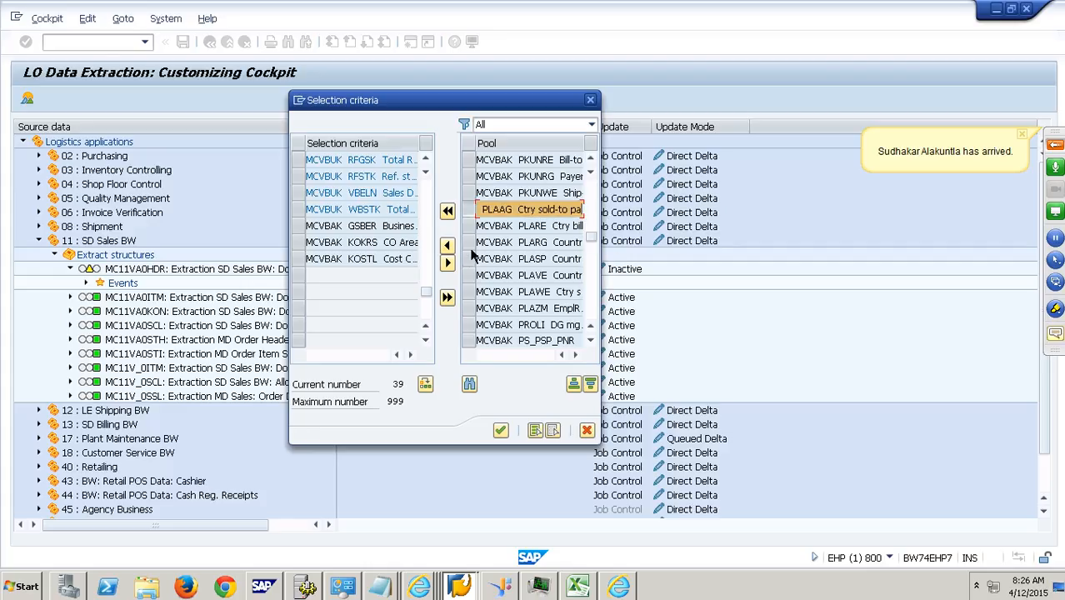
left_click(446, 244)
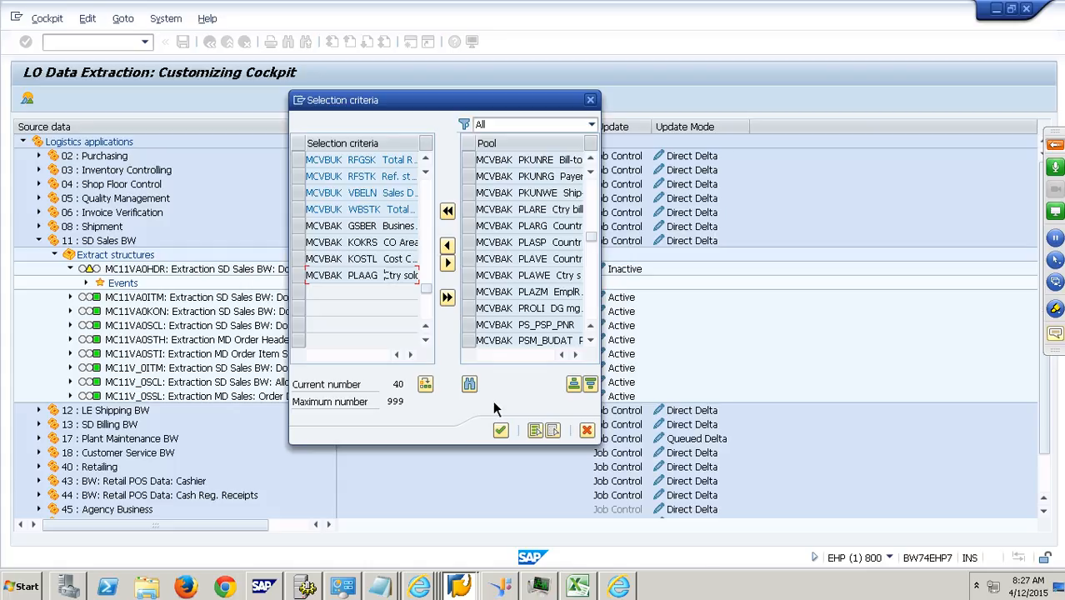
- Confirm the field selection and generate extract structure MC11VA0HDR using workbench request EHPK900004 and package ZBW
left_click(501, 431)
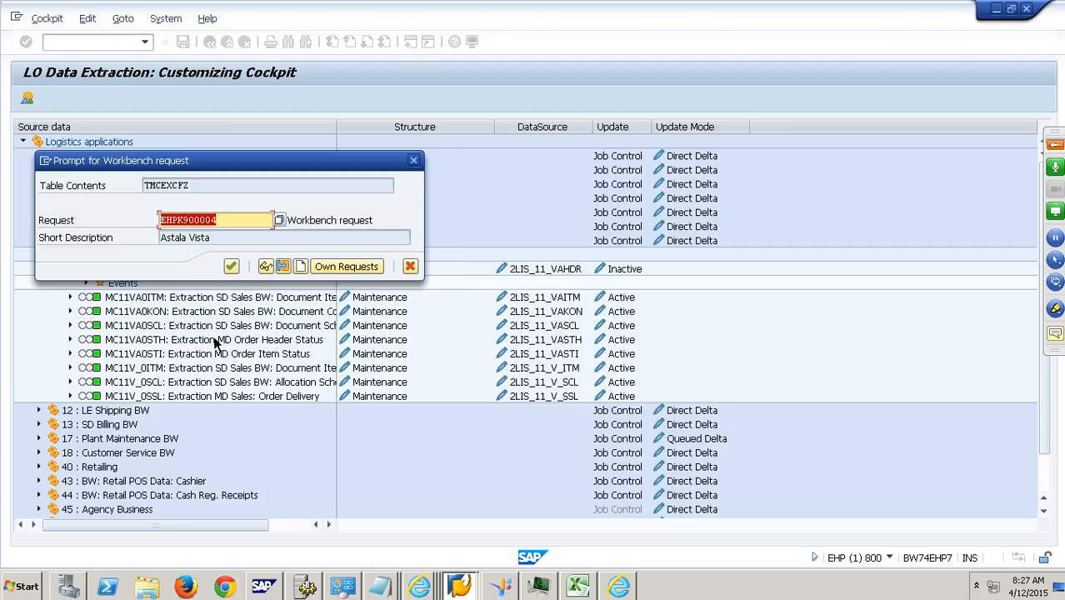
left_click(232, 267)
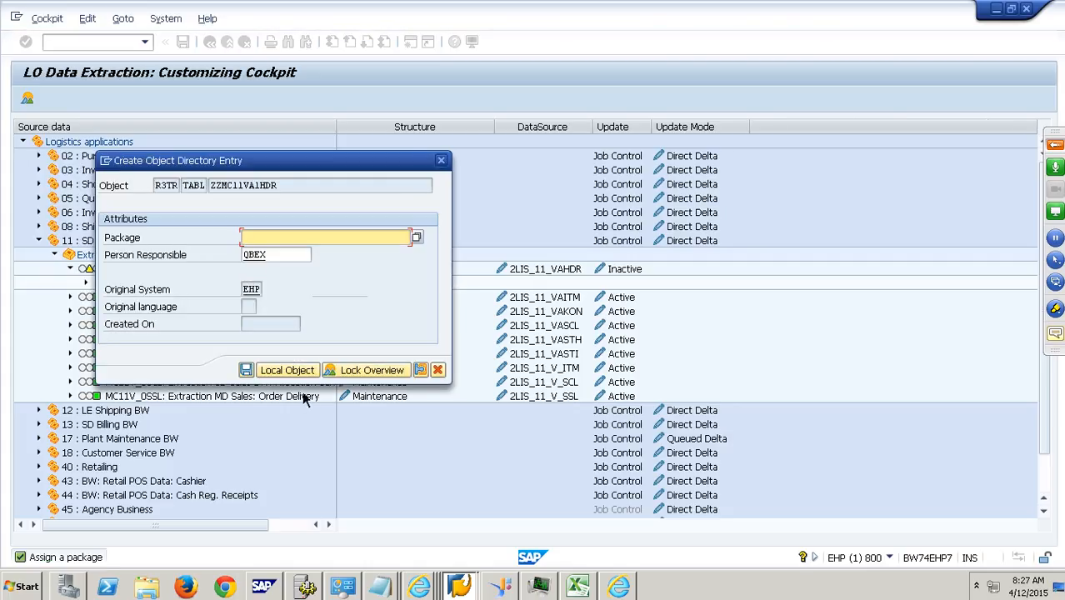
type("Z")
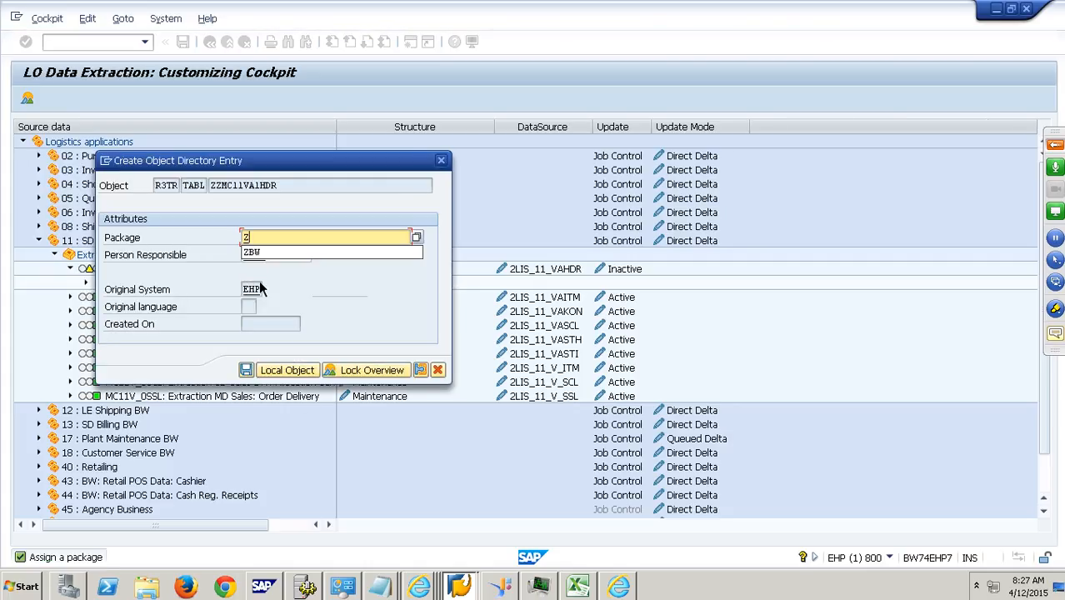
left_click(260, 267)
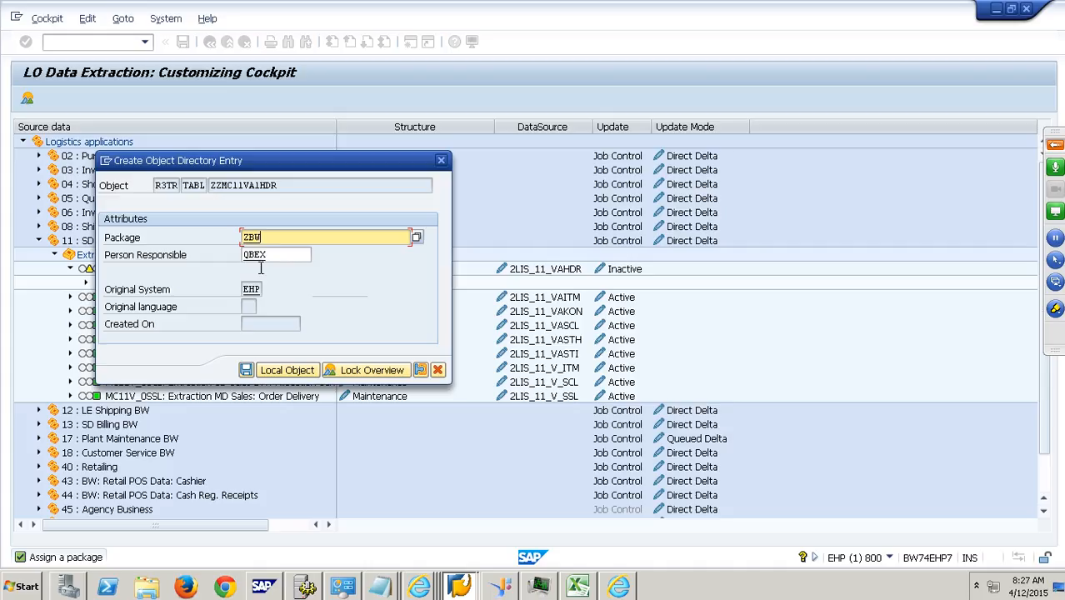
left_click(253, 370)
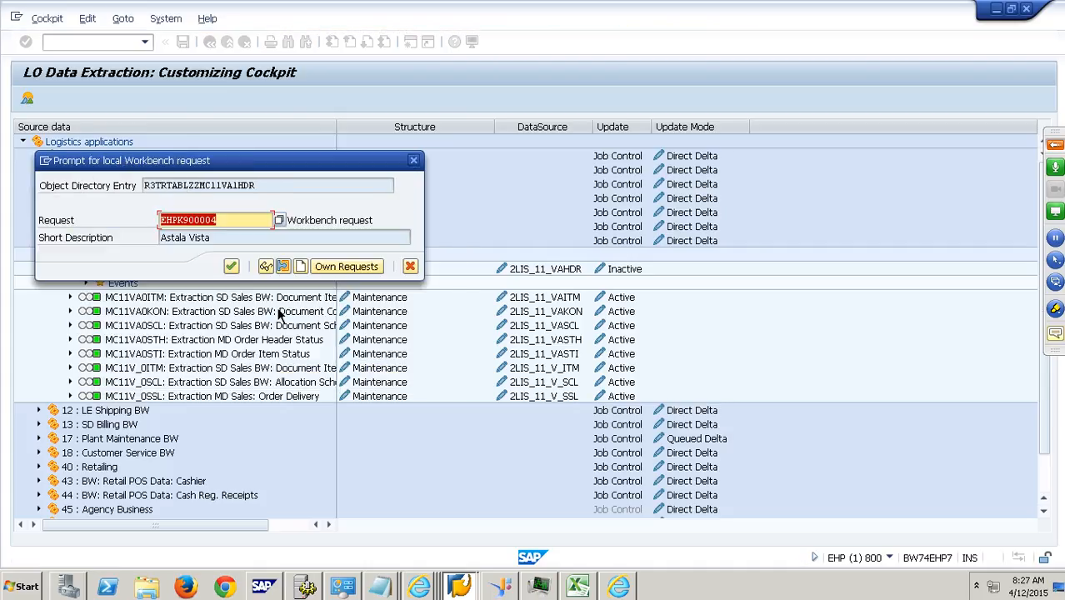
left_click(232, 268)
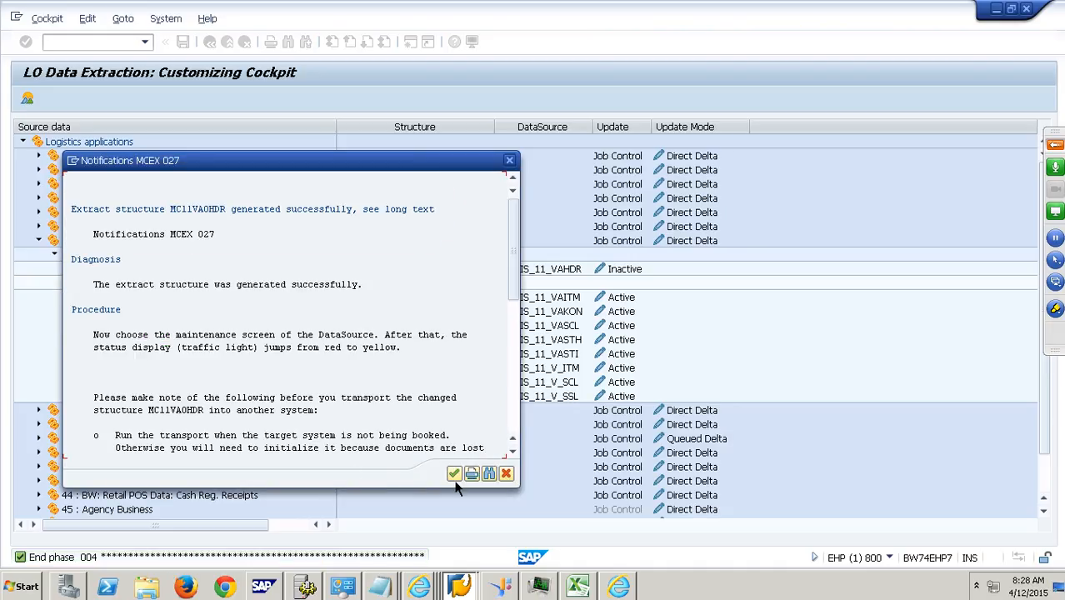
left_click(454, 474)
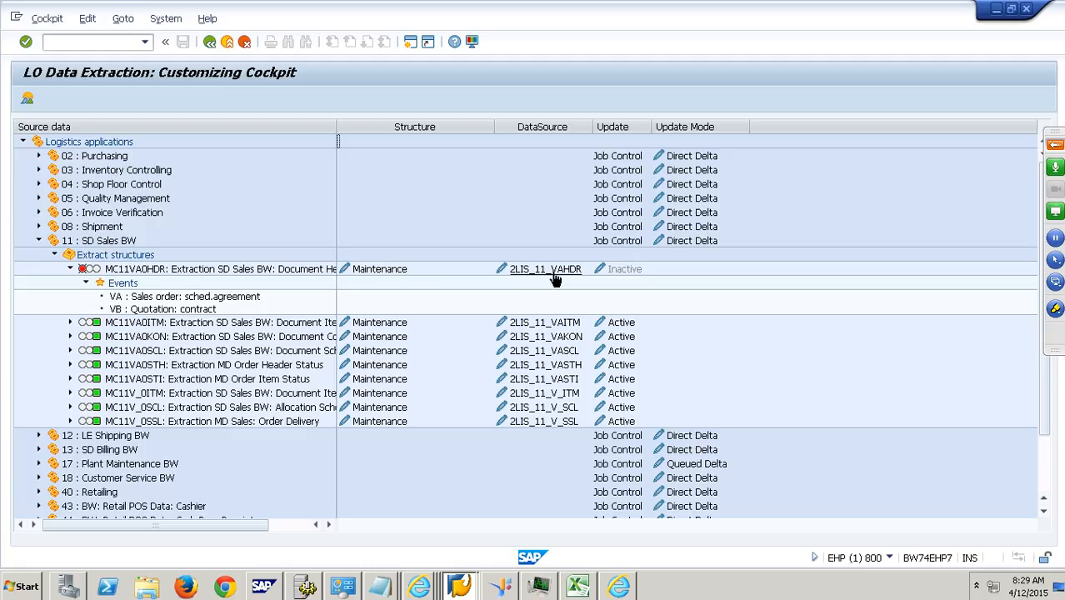
- Generate DataSource 2LIS_11_VAHDR from the SD Sales BW header structure and open its customer version for editing
left_click(555, 279)
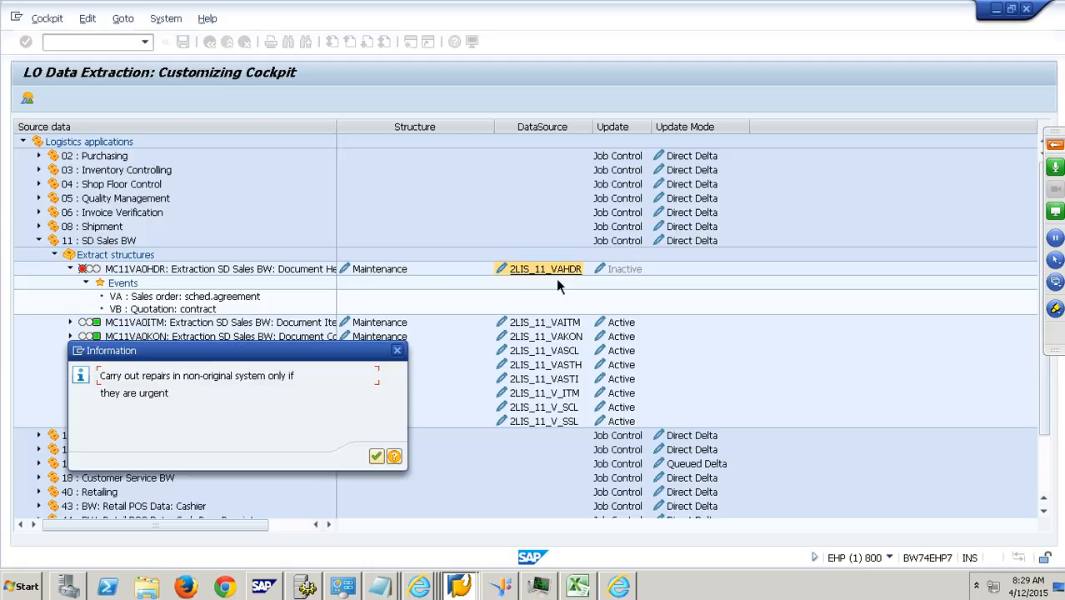
left_click(379, 463)
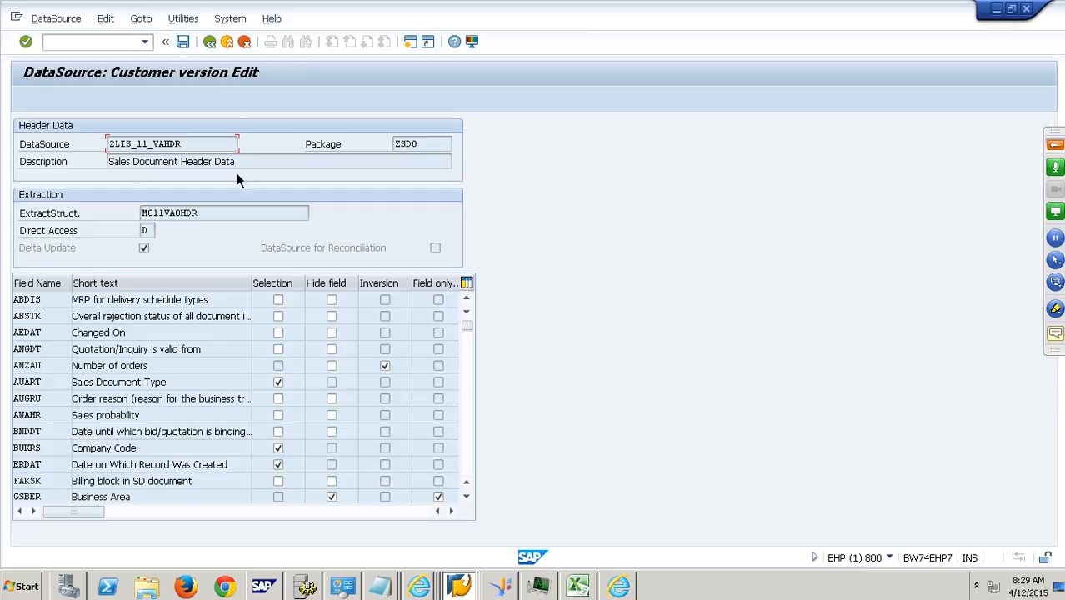
left_click(213, 45)
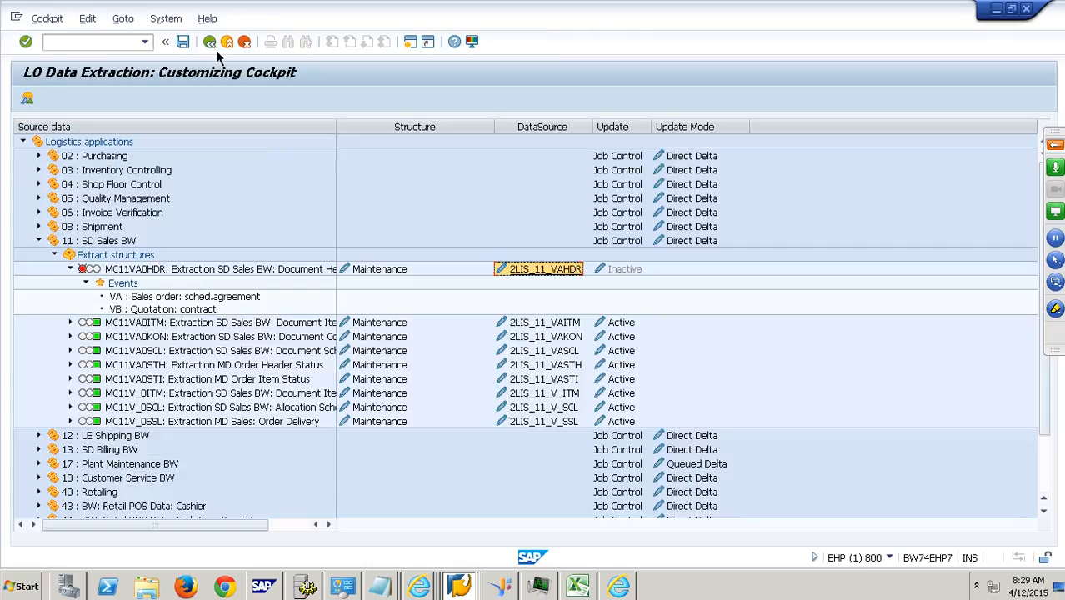
left_click(552, 281)
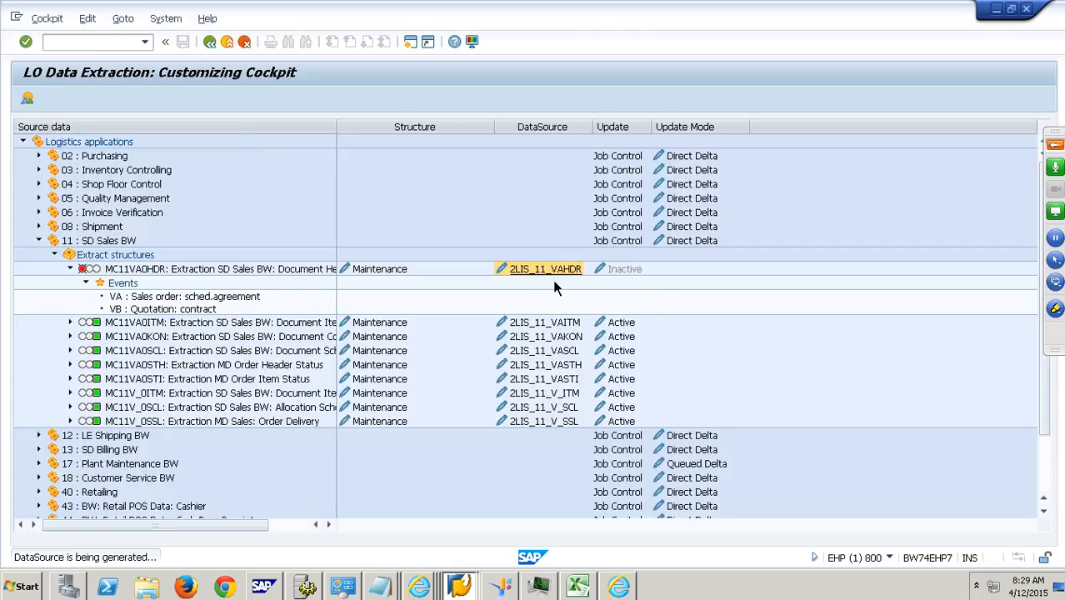
- Review the DataSource's name, description, package, extract structure and delta update setting
left_click_drag(202, 147, 73, 147)
left_click_drag(242, 162, 103, 163)
left_click_drag(430, 146, 316, 150)
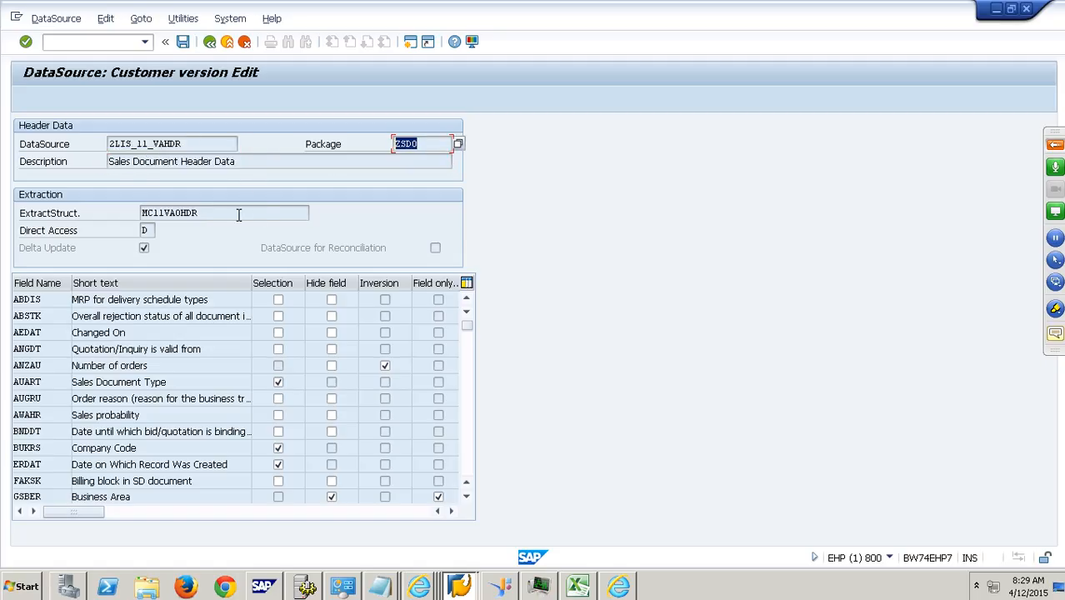
left_click_drag(238, 215, 107, 219)
left_click(75, 254)
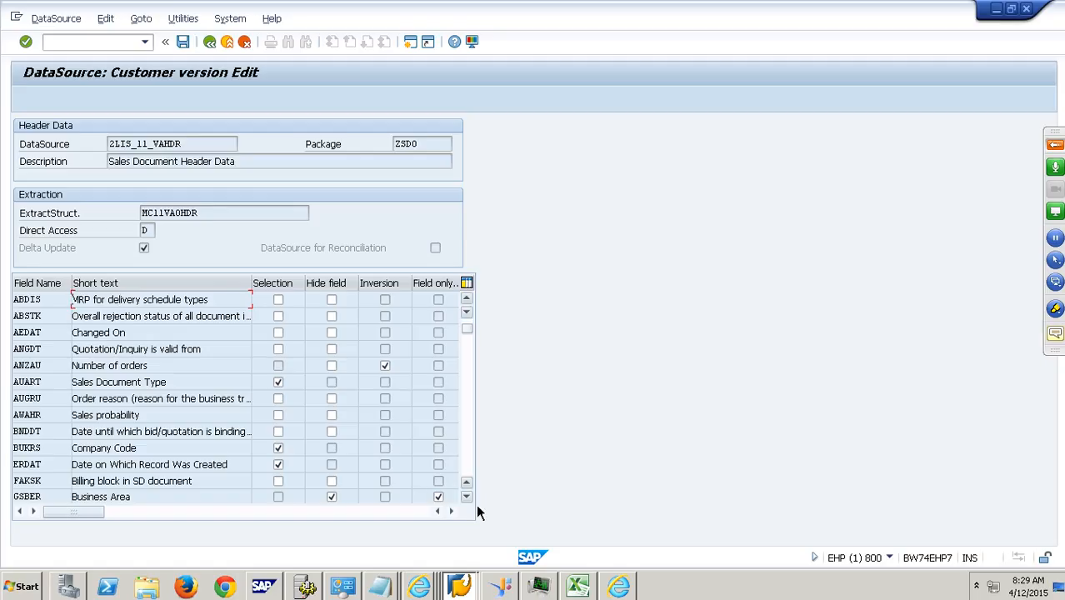
- Locate the added fields GSBER, KOKRS, KOSTL and PLAAG in the DataSource's field list and check their settings
scroll(475, 504, "down", 3)
left_click_drag(43, 447, 14, 447)
left_click(161, 454)
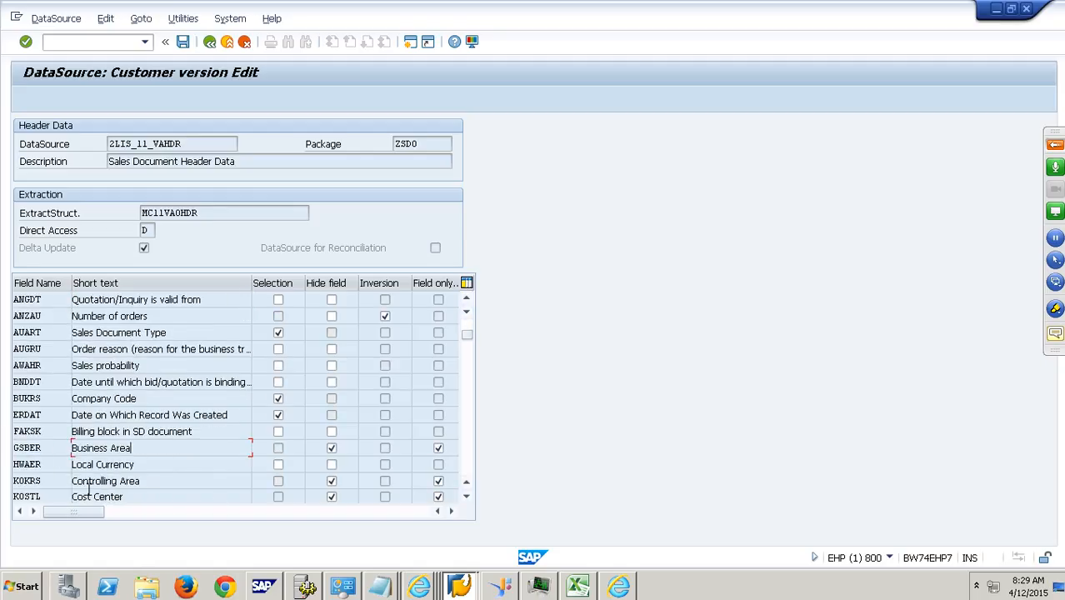
scroll(59, 493, "down", 1)
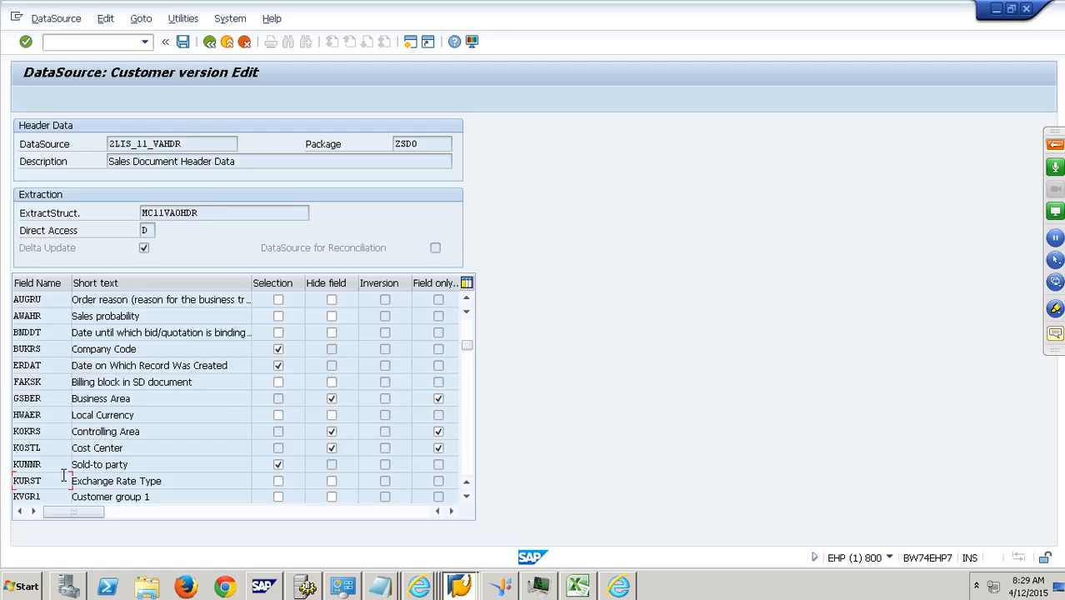
scroll(64, 456, "down", 1)
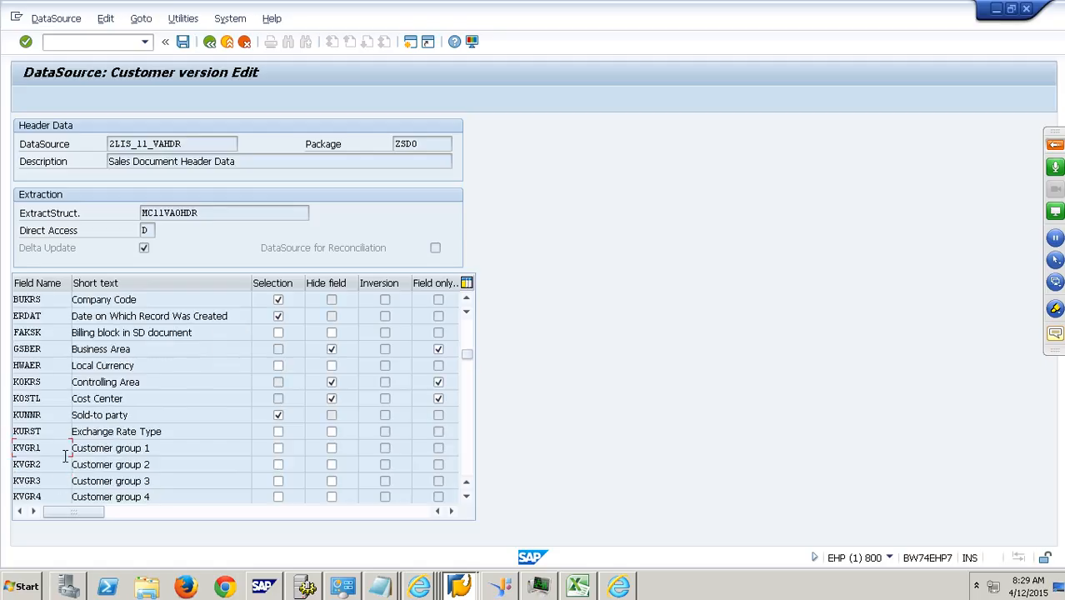
scroll(64, 455, "down", 2)
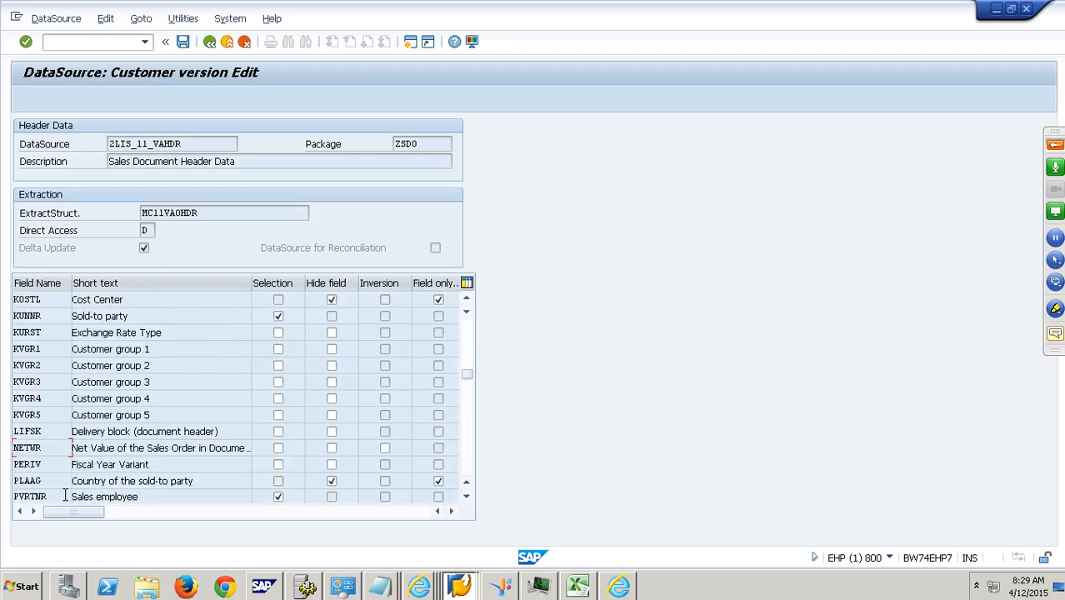
left_click_drag(42, 482, 11, 484)
- Highlight the Selection, Hide field and Inversion columns of the field list one after another to examine them
left_click(294, 286)
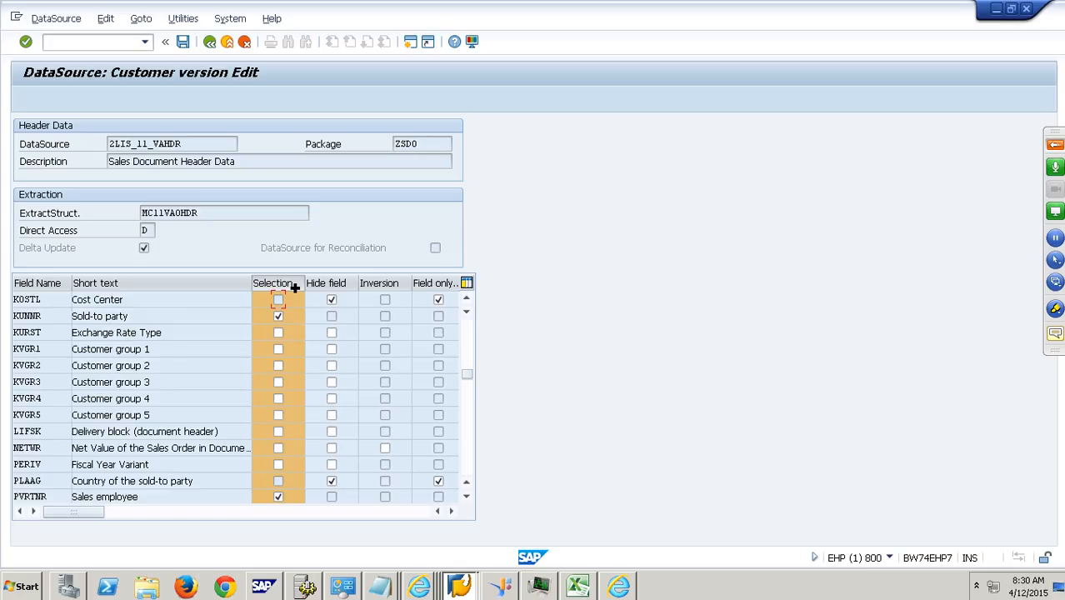
left_click(337, 287)
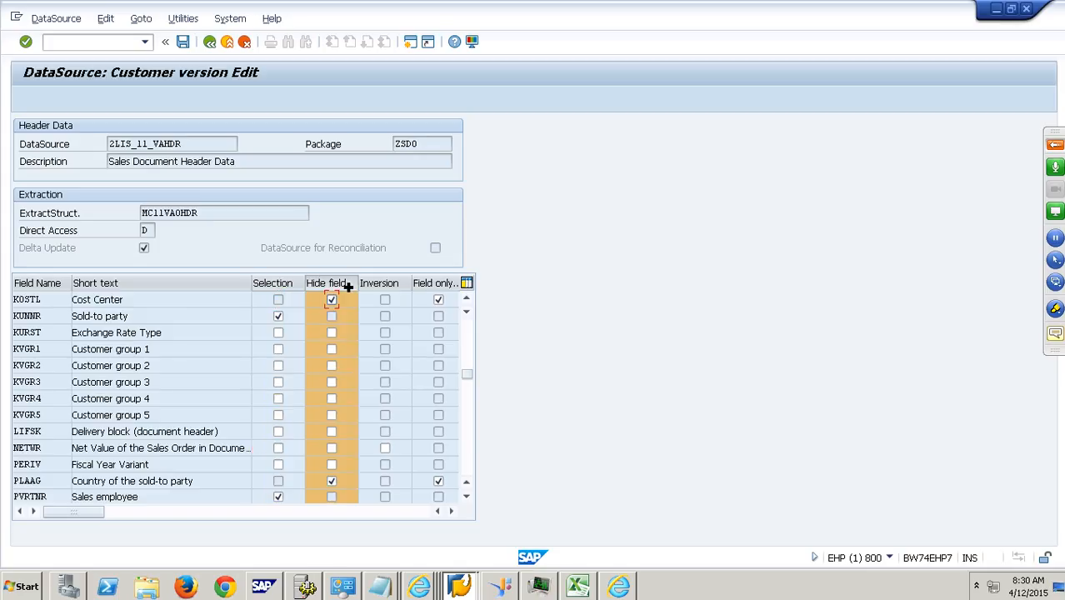
left_click(400, 284)
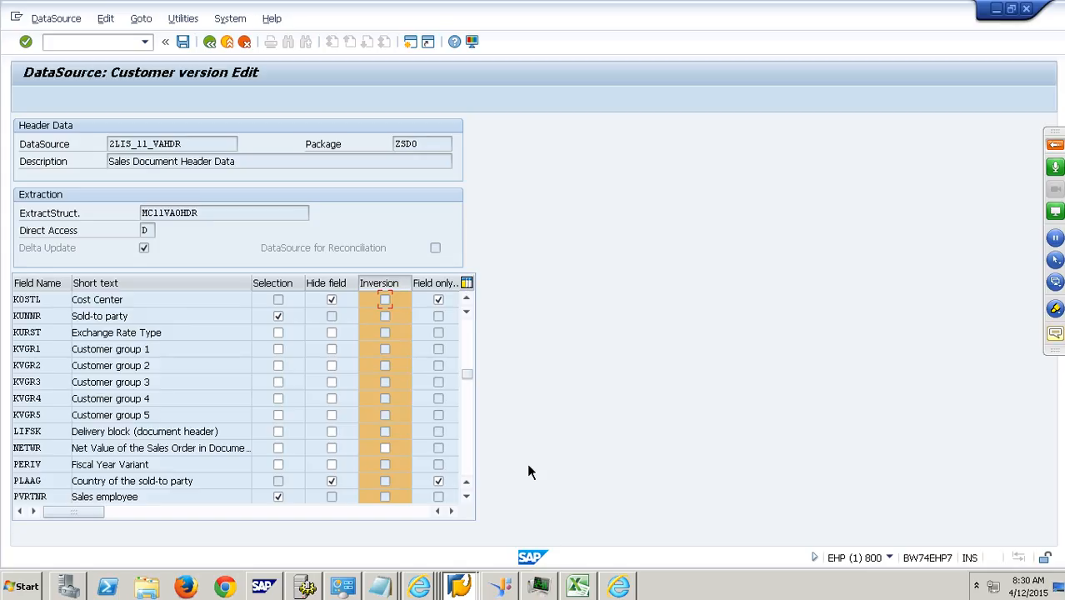
- Switch to the TEST workbook in Excel, add a new worksheet and enter ABR in cell K8
left_click(579, 593)
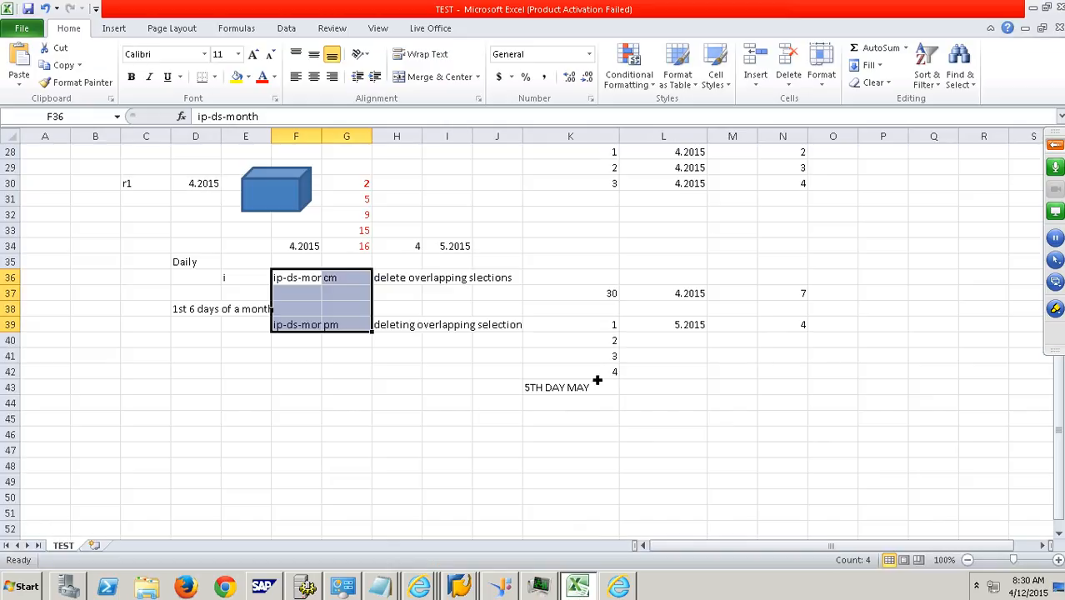
left_click(94, 545)
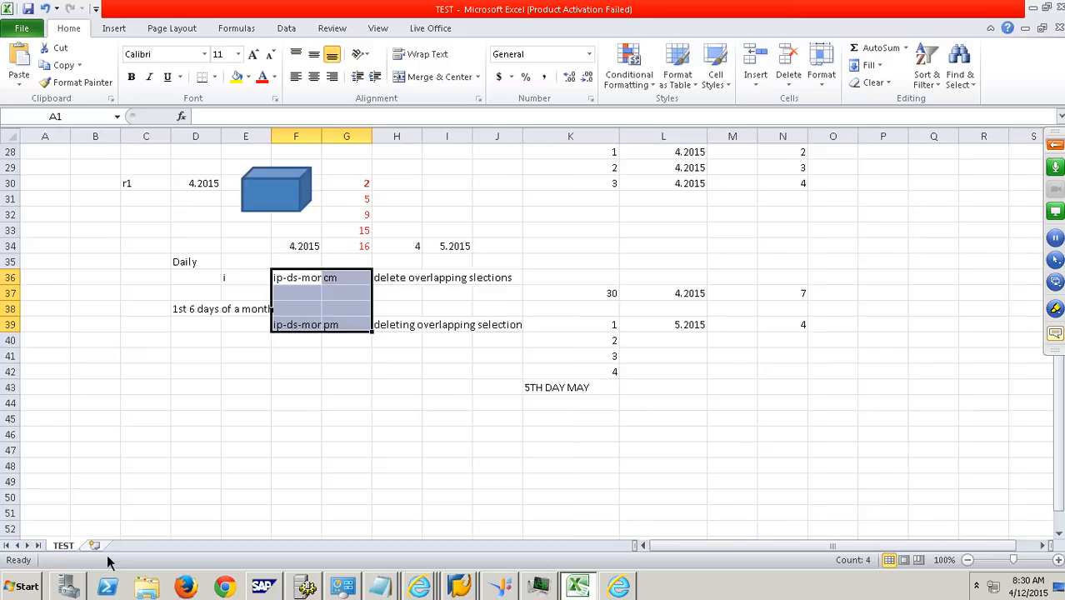
left_click(539, 262)
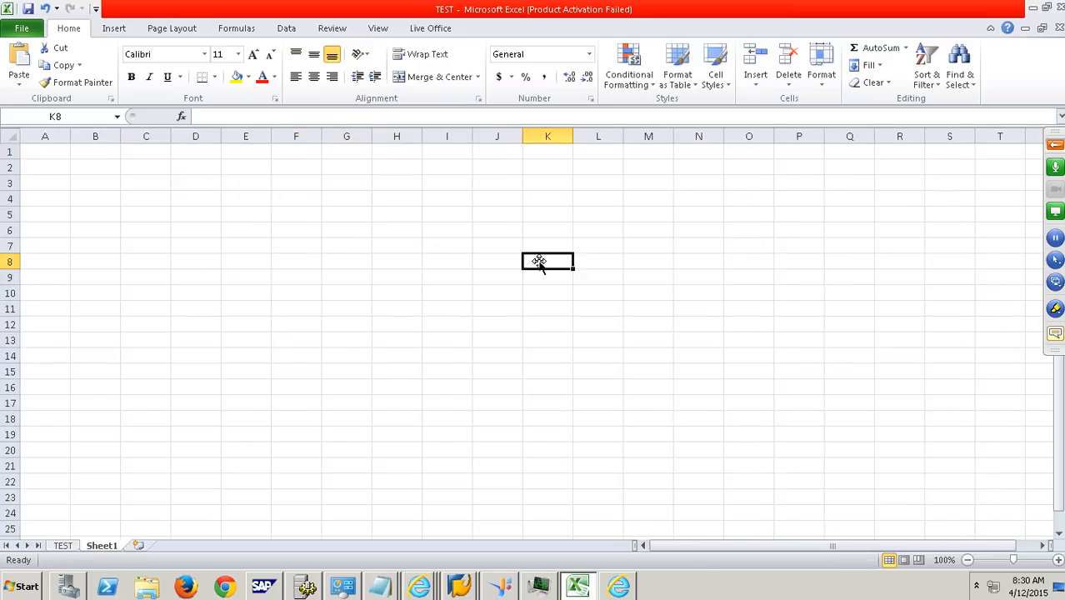
type("ABR")
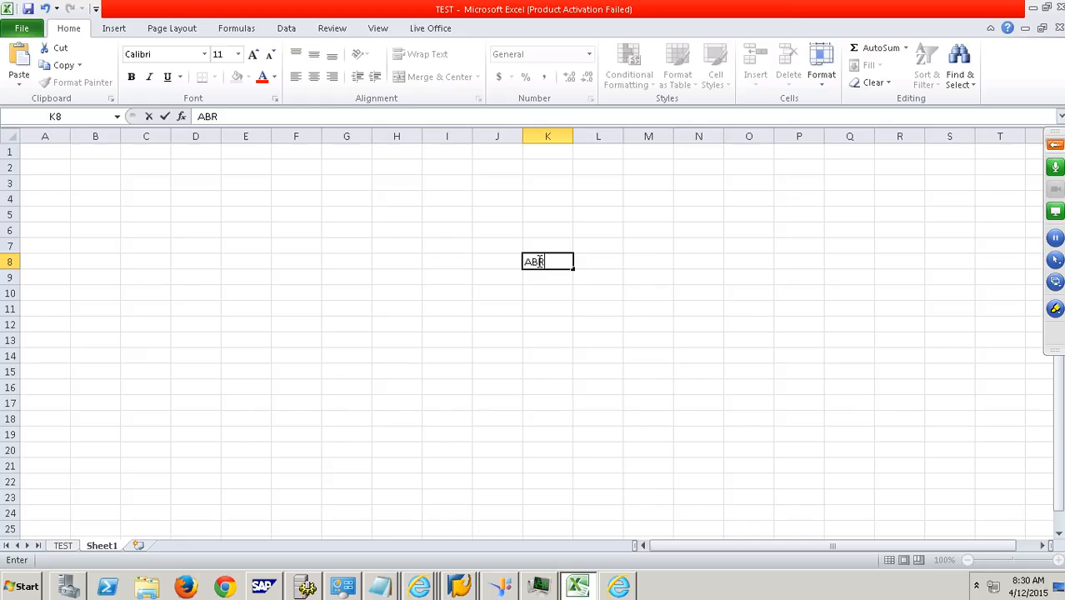
- Enter 5000 in cells M10 and E10 of the new worksheet, finishing with M10 selected
left_click(642, 298)
type("5000")
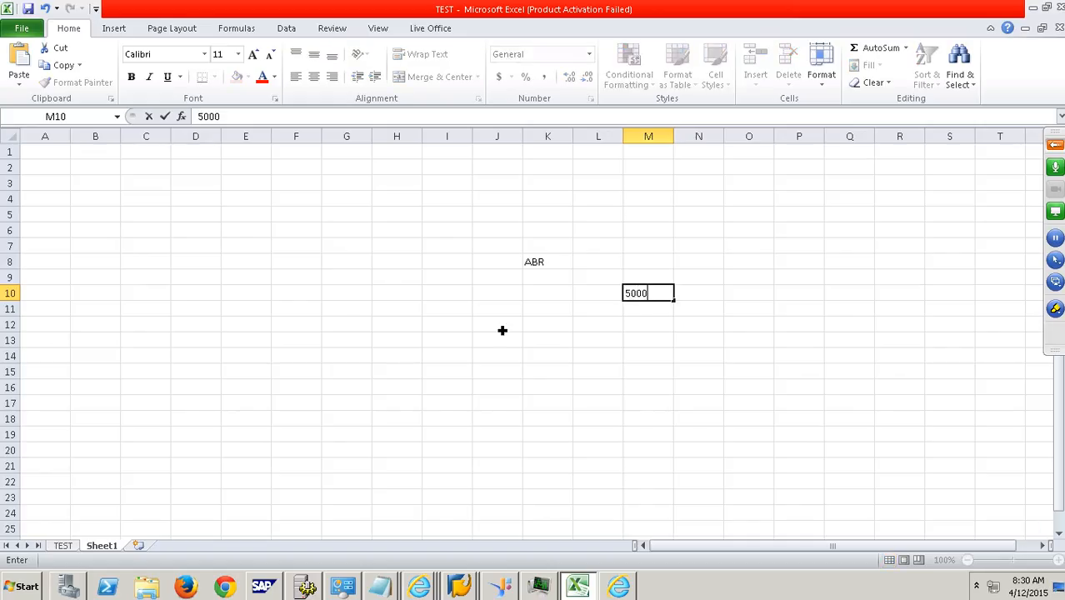
left_click(256, 299)
type("5000")
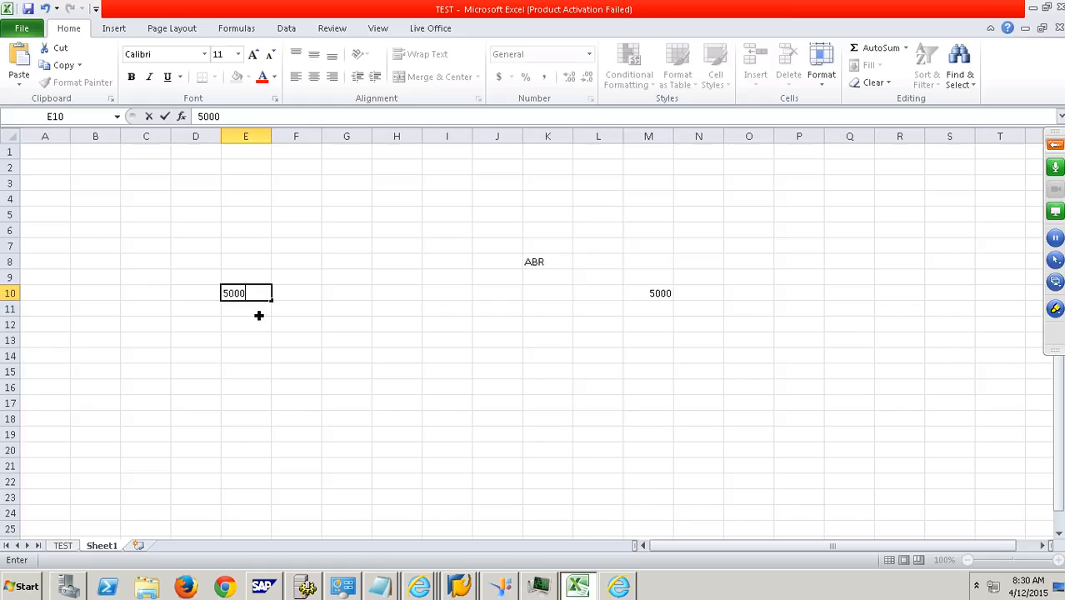
left_click(667, 294)
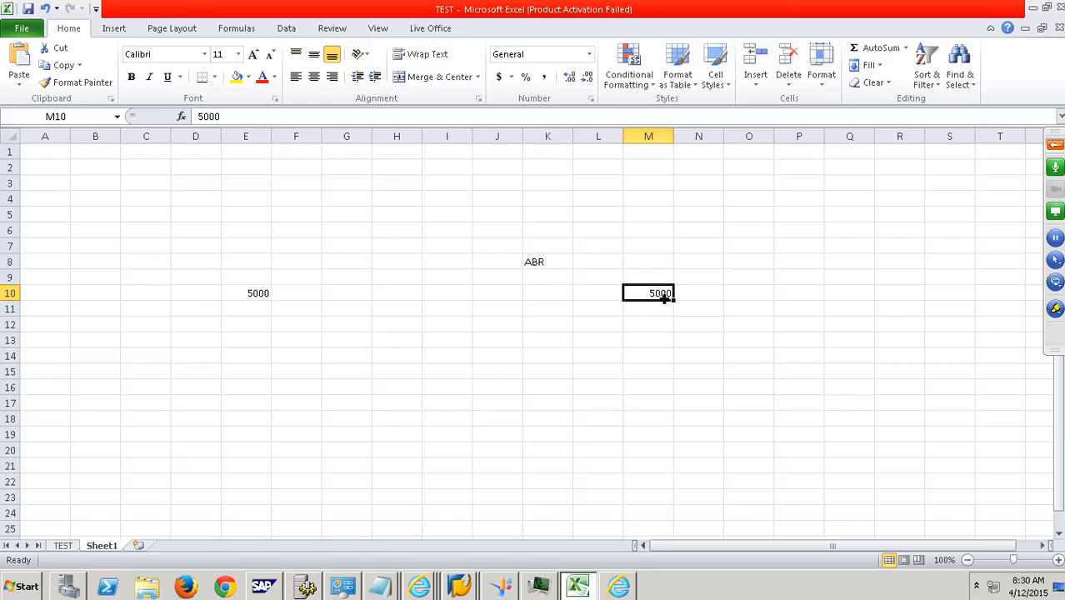
- Apply strikethrough formatting to the 5000 in cell M10
right_click(664, 297)
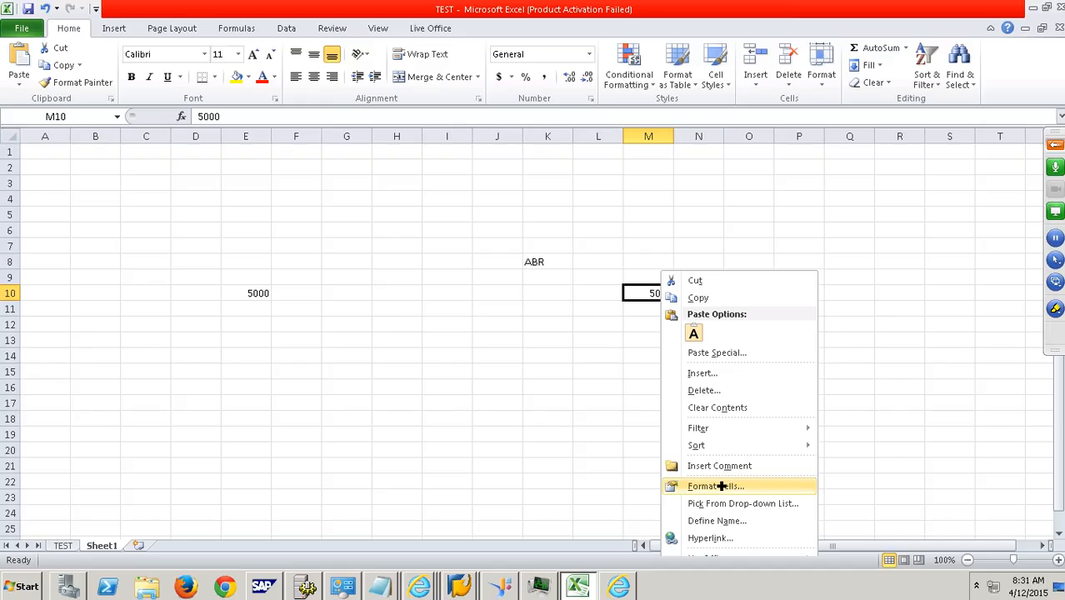
left_click(720, 486)
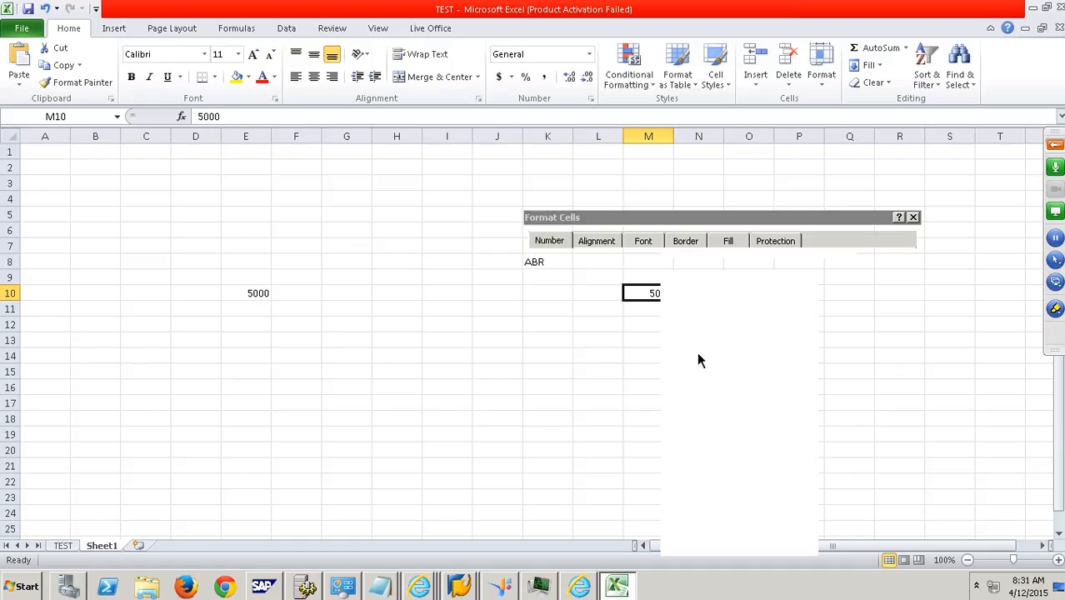
left_click(608, 242)
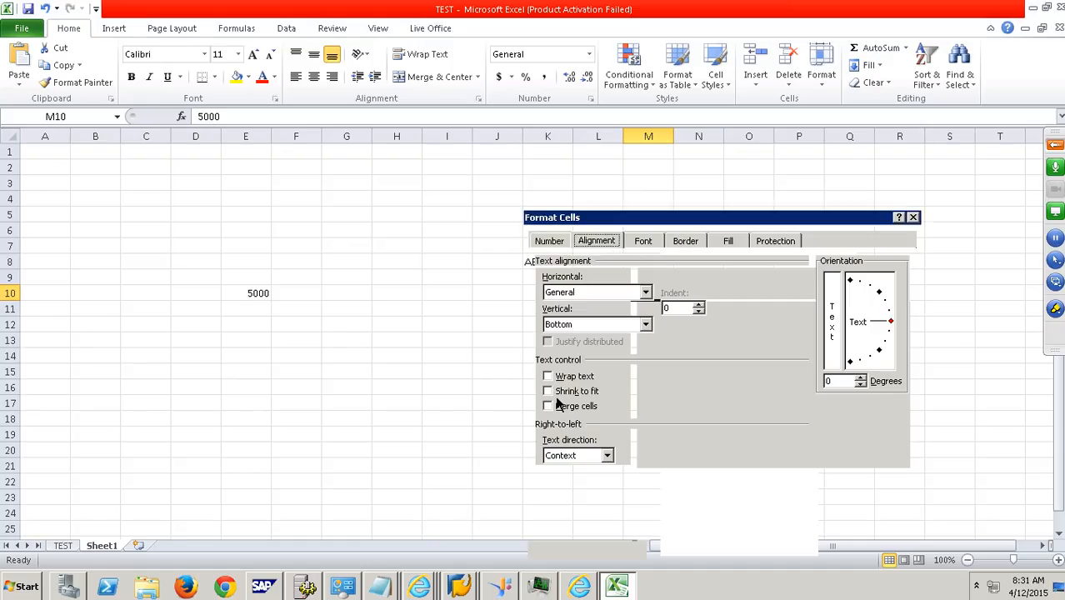
left_click(654, 250)
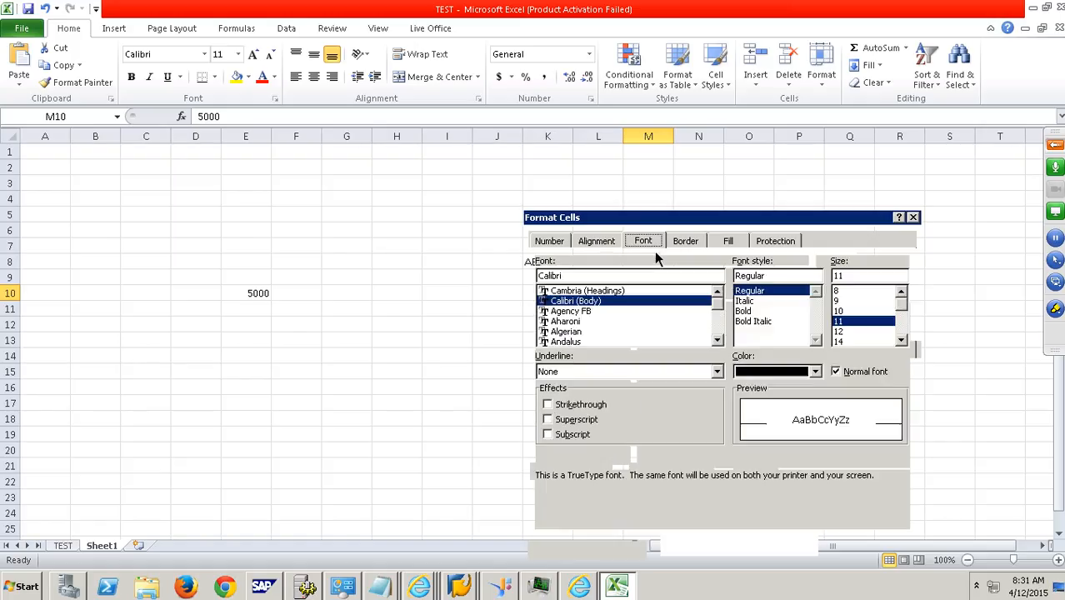
left_click(559, 405)
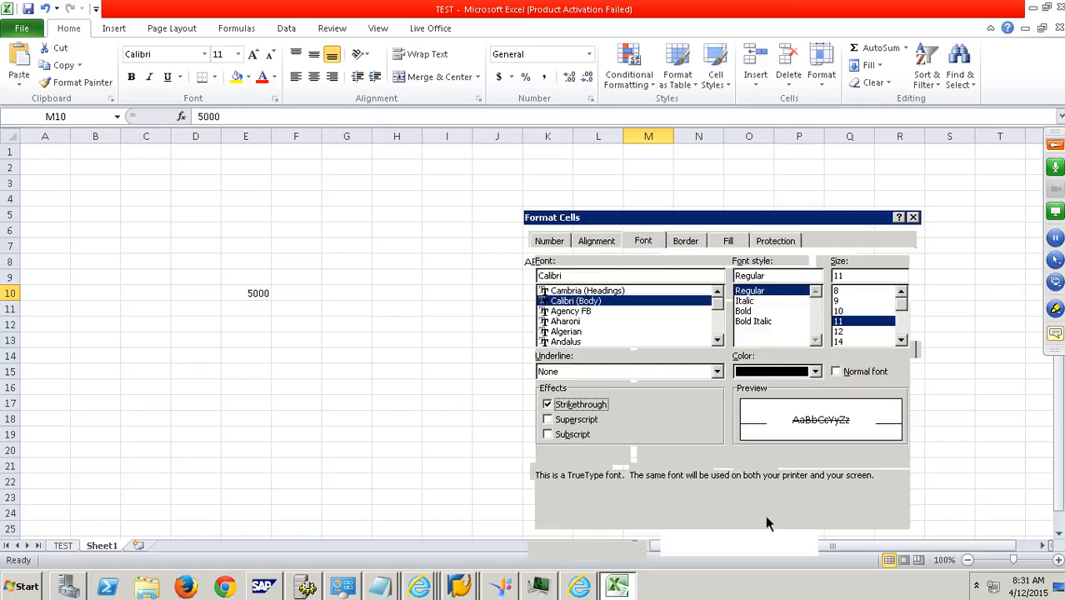
left_click(820, 546)
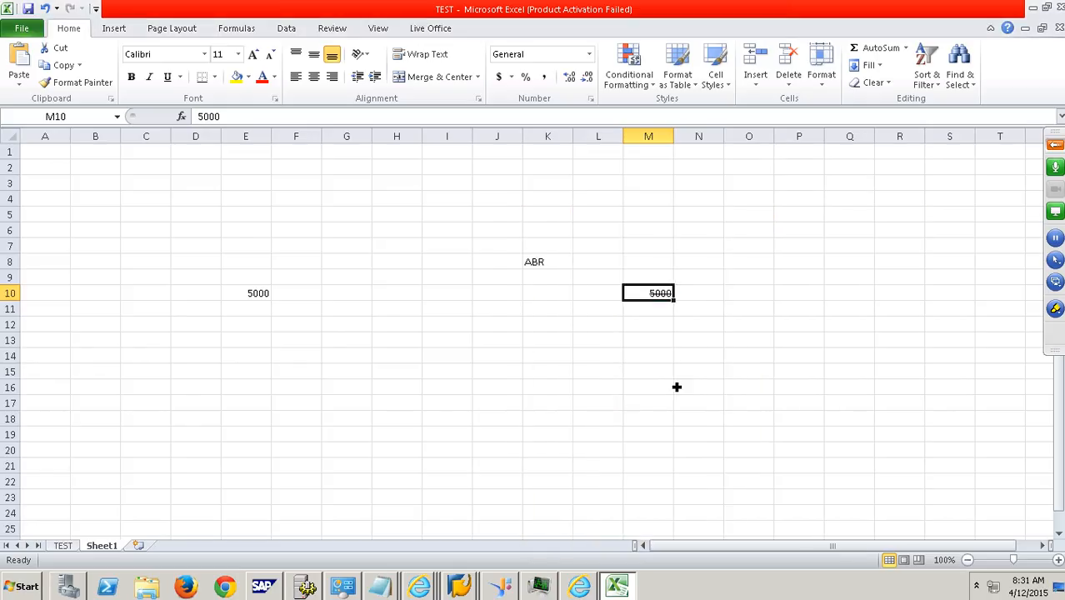
- Enter 7000 in cell M11, directly below the struck-through value
key("Return")
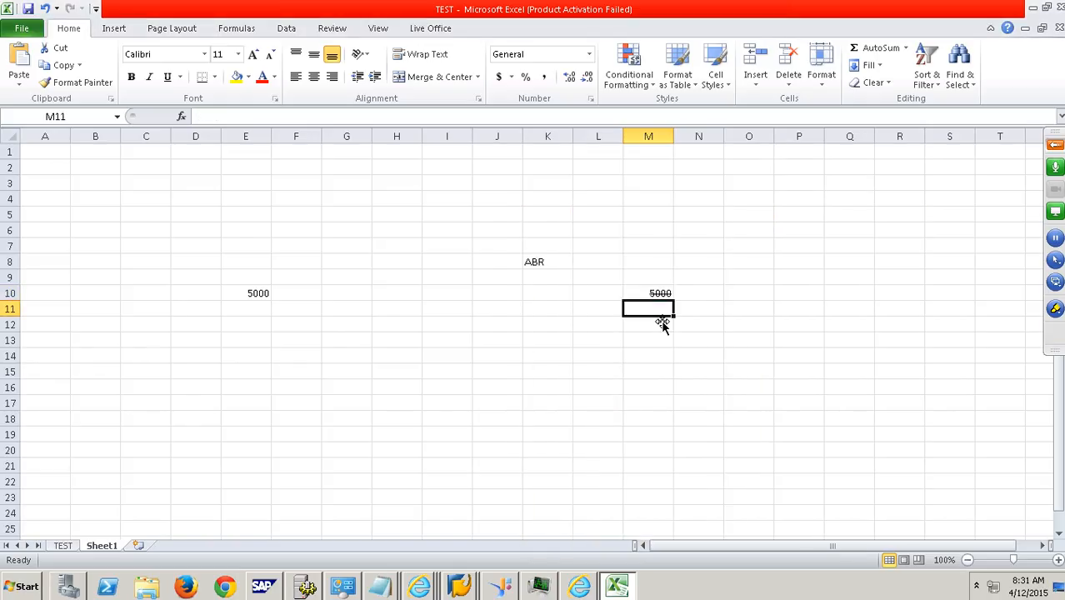
type("7000")
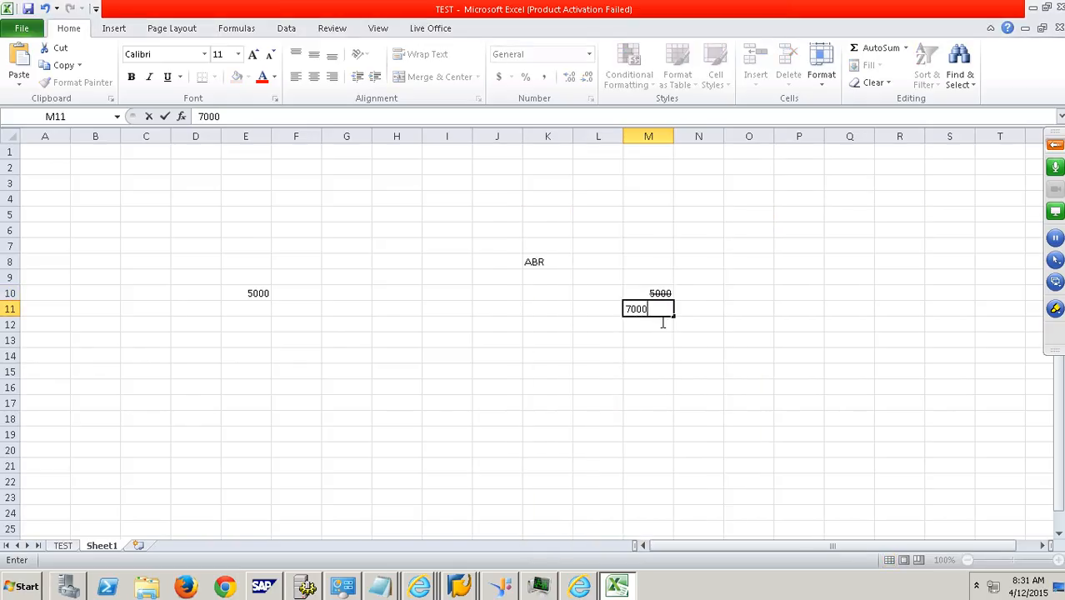
key("Return")
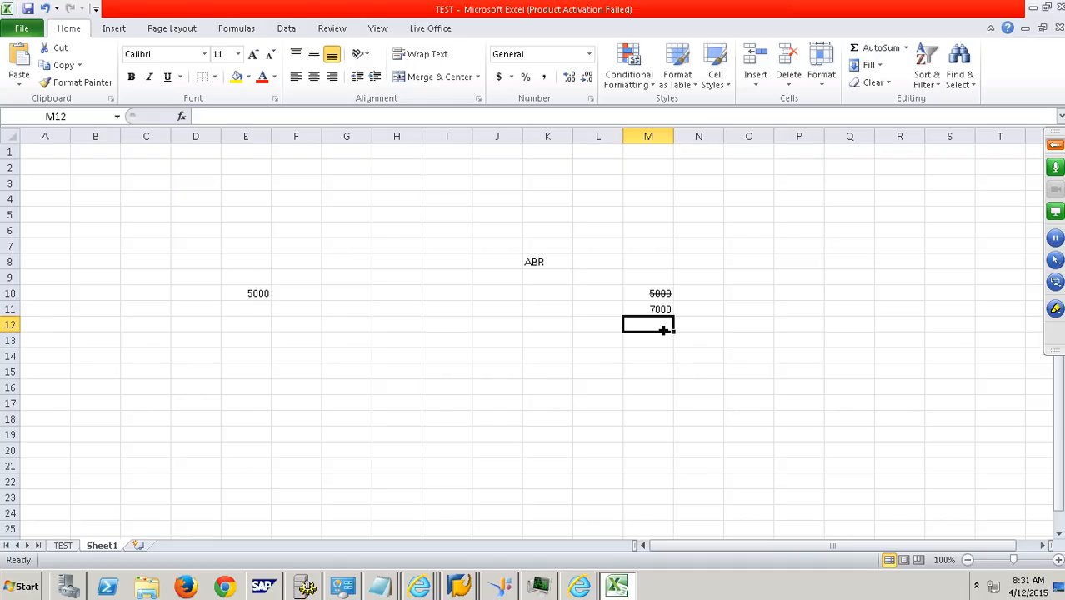
left_click(660, 296)
left_click_drag(650, 309, 648, 308)
left_click(558, 267)
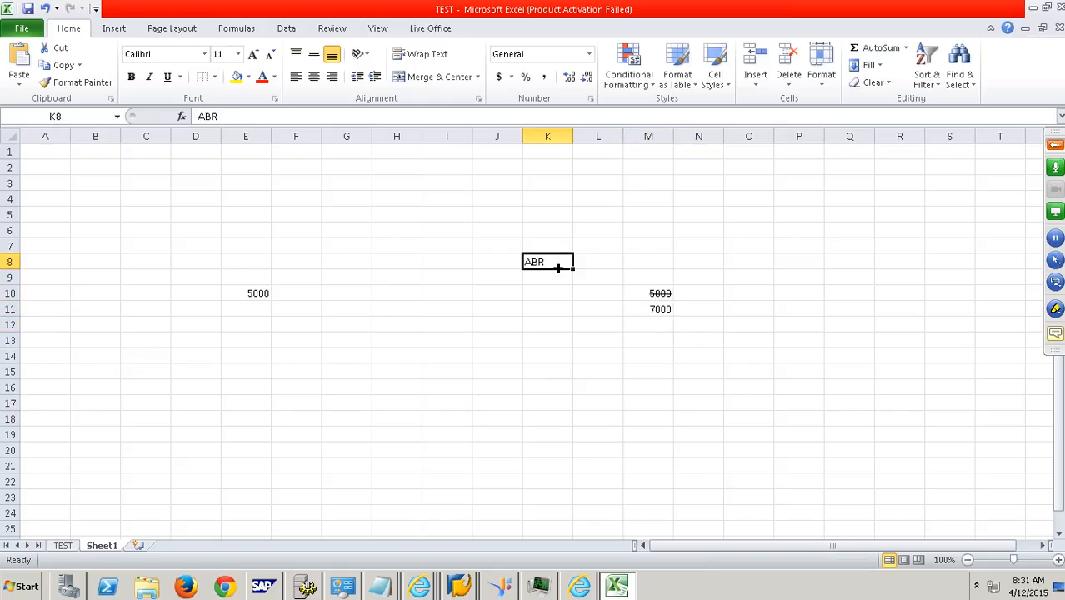
- Enter 5000 in L13 with X beside it in M13, and 7000 in L14
left_click(590, 344)
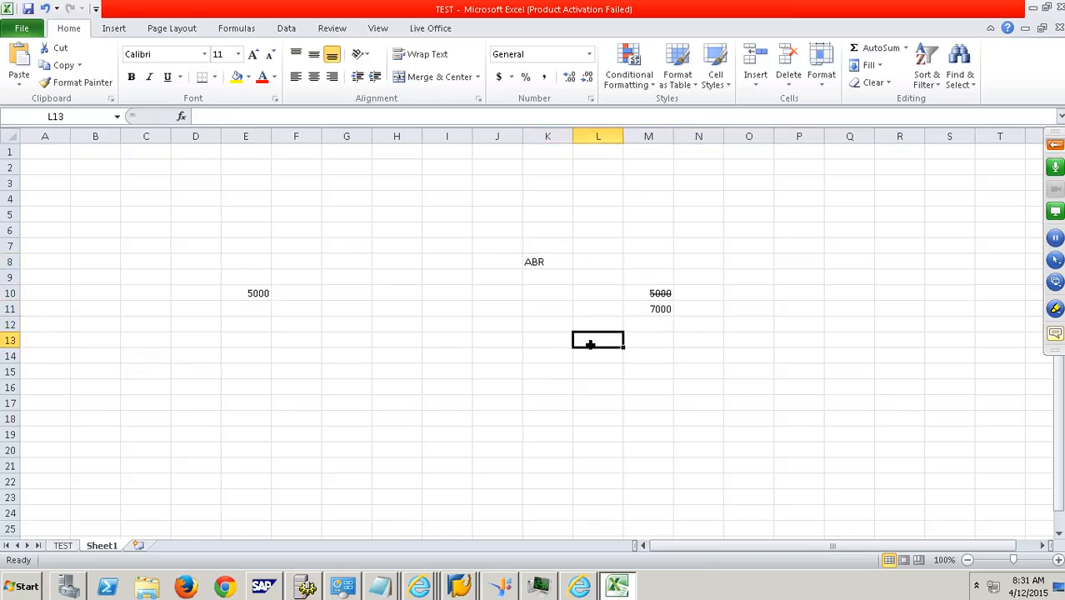
type("5000")
key("Tab")
type("X")
key("Return")
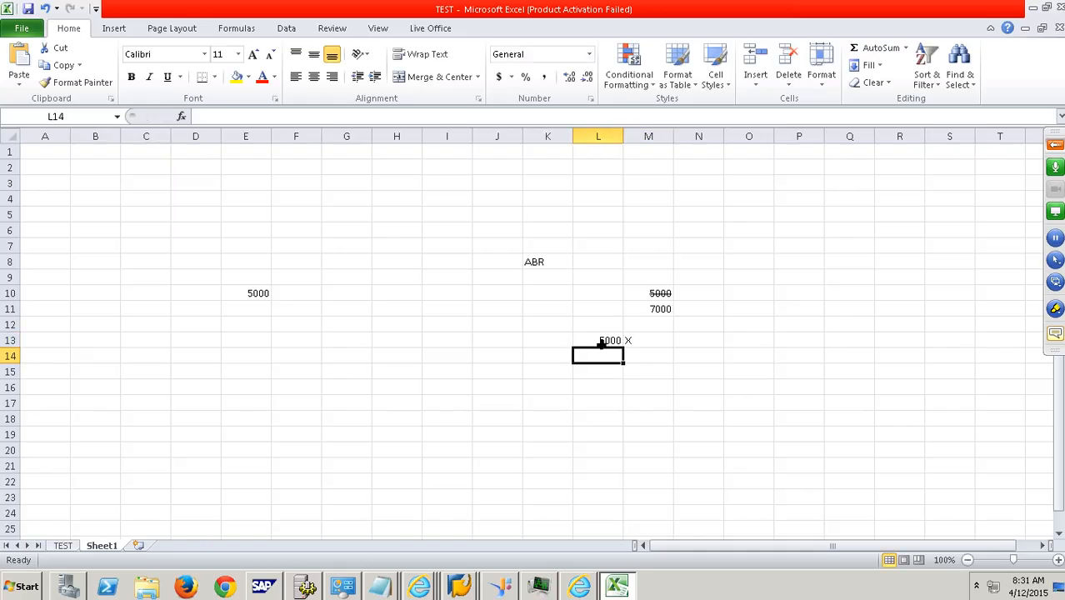
type("7000")
key("Tab")
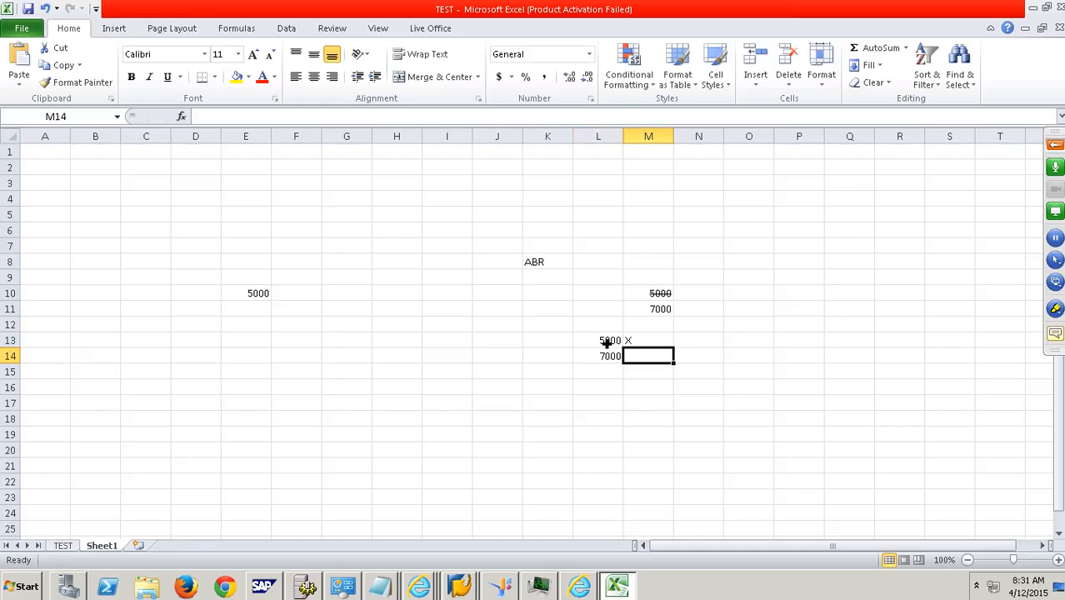
- Try copying cells L13:L14 to E11:E12, and clear the pasted values
left_click(607, 344)
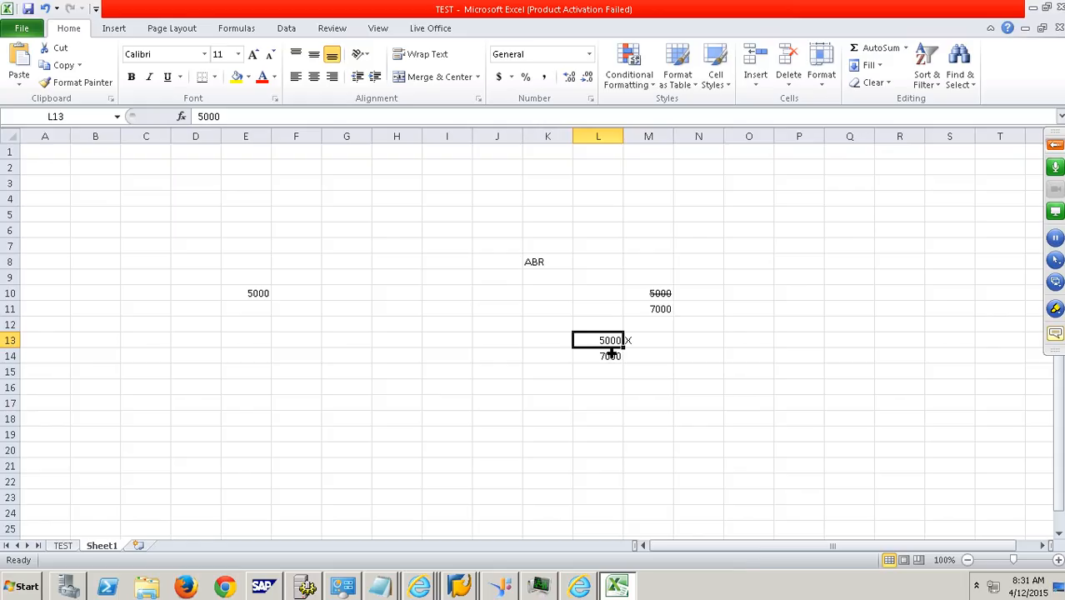
left_click_drag(610, 351, 616, 357)
key("ctrl+c")
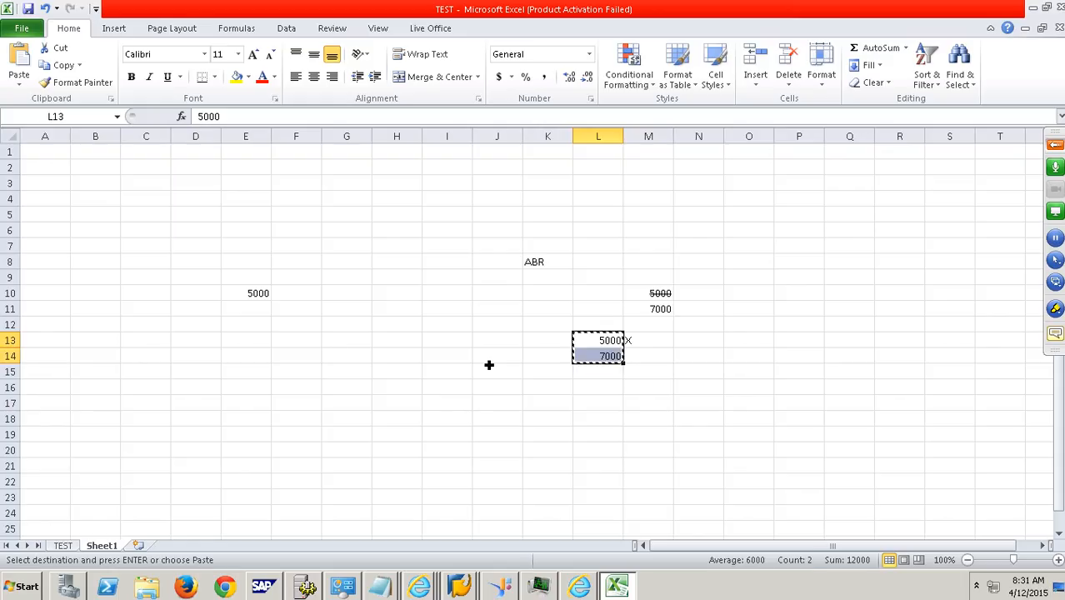
left_click(270, 308)
key("ctrl+v")
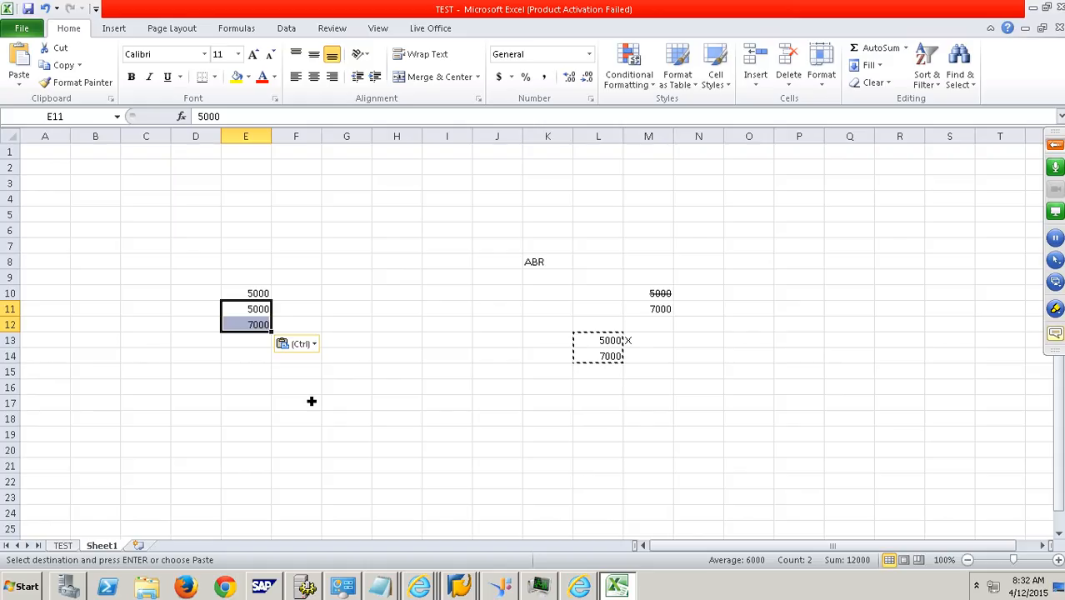
key("Delete")
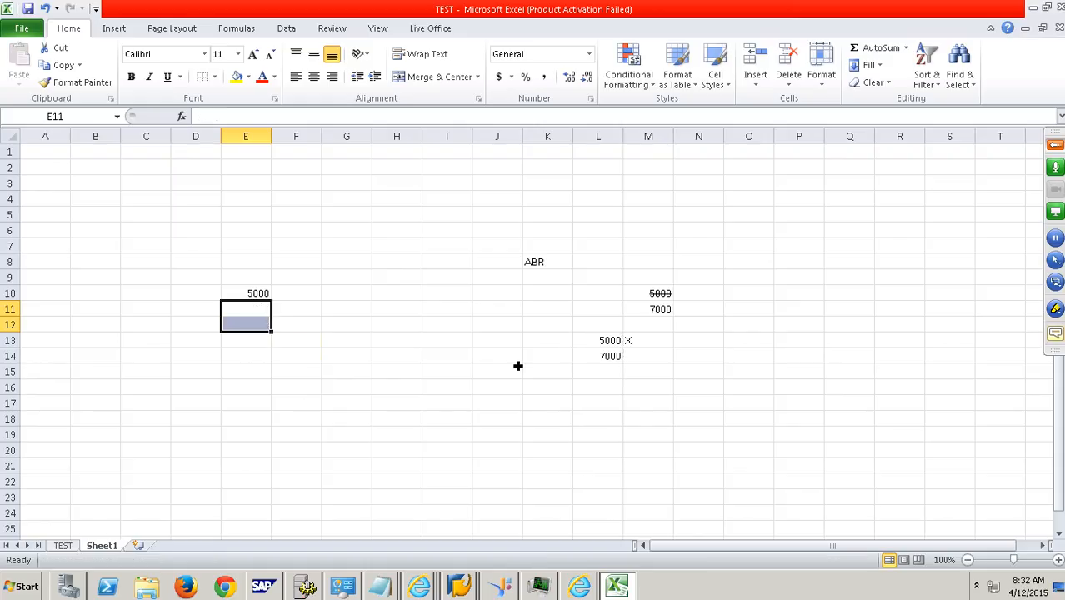
left_click(602, 340)
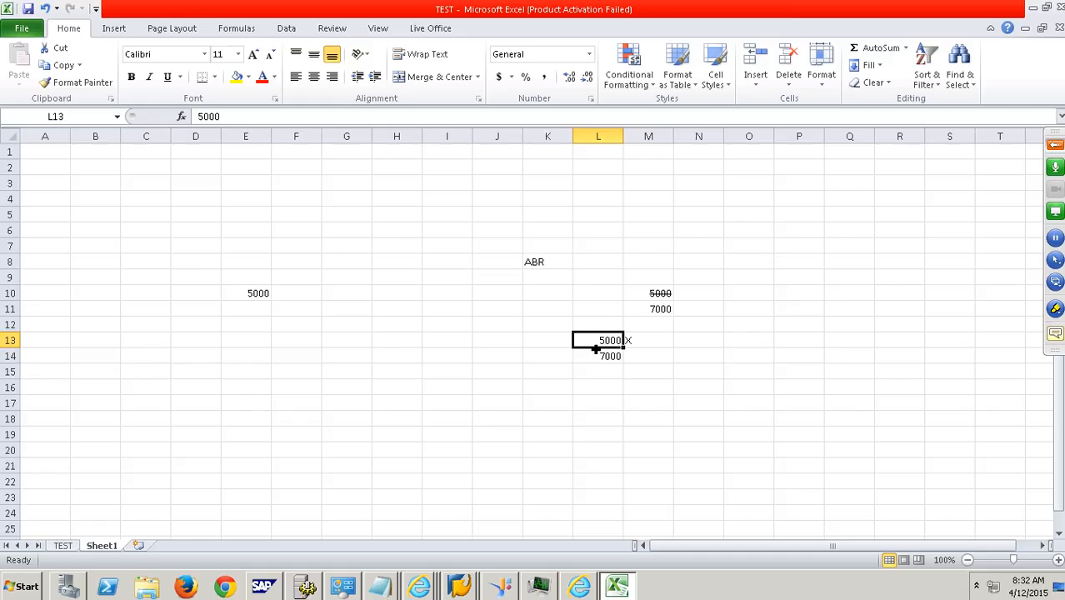
double_click(604, 348)
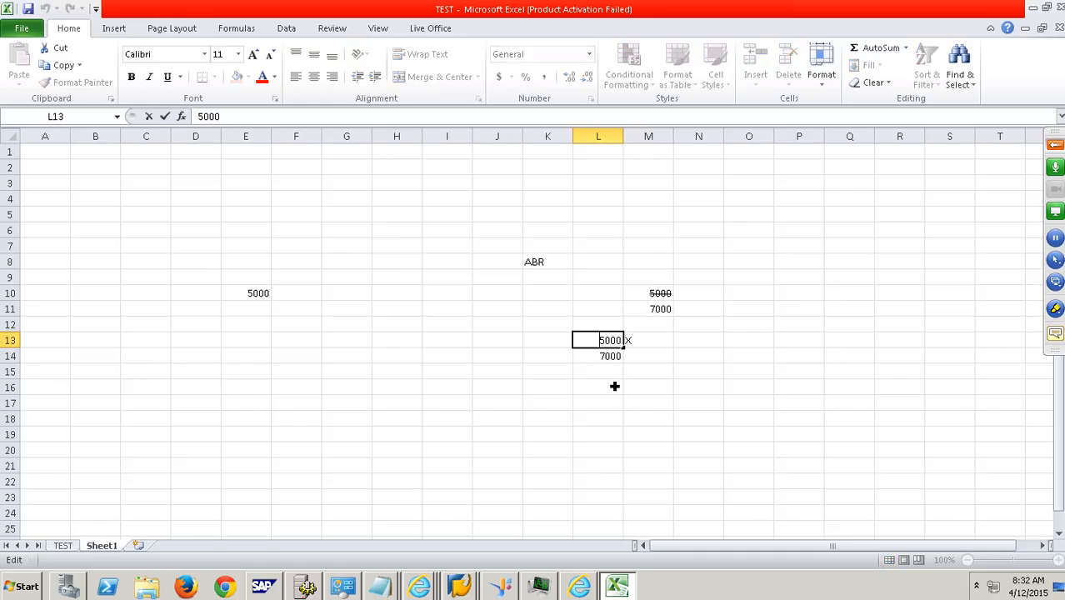
type("-")
key("Escape")
left_click(607, 405)
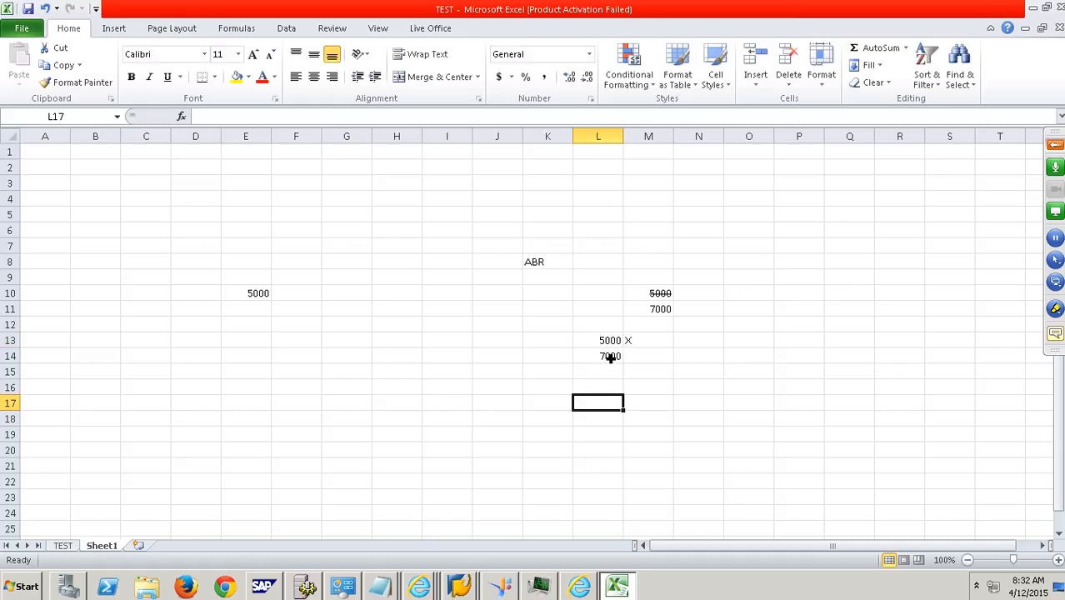
- Enter -5000 in cell E11 and 7000 in E12, and select the range L13:L14
left_click(262, 310)
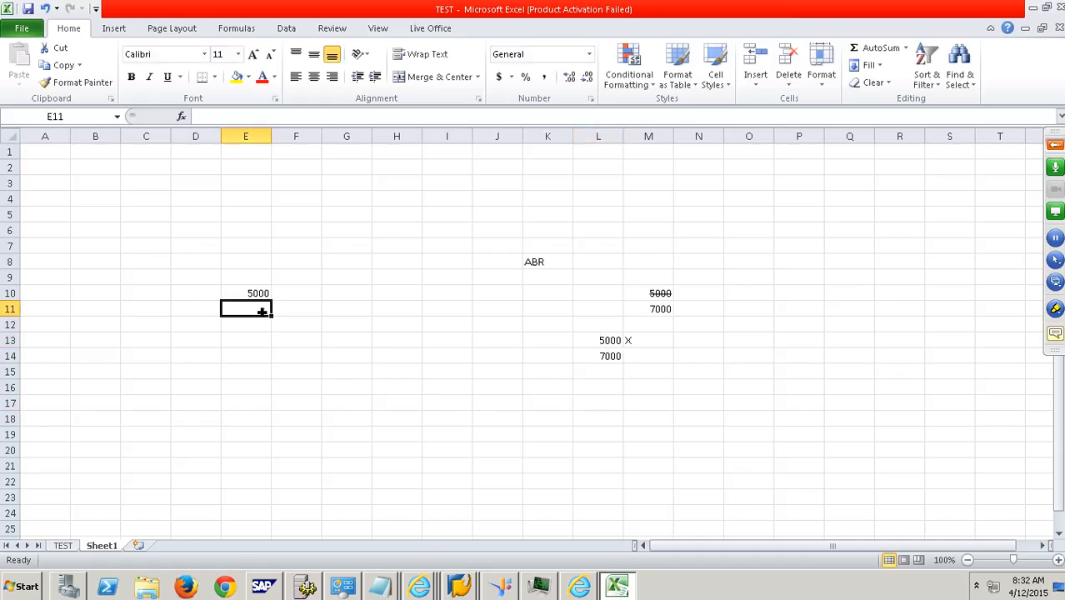
type("-5000")
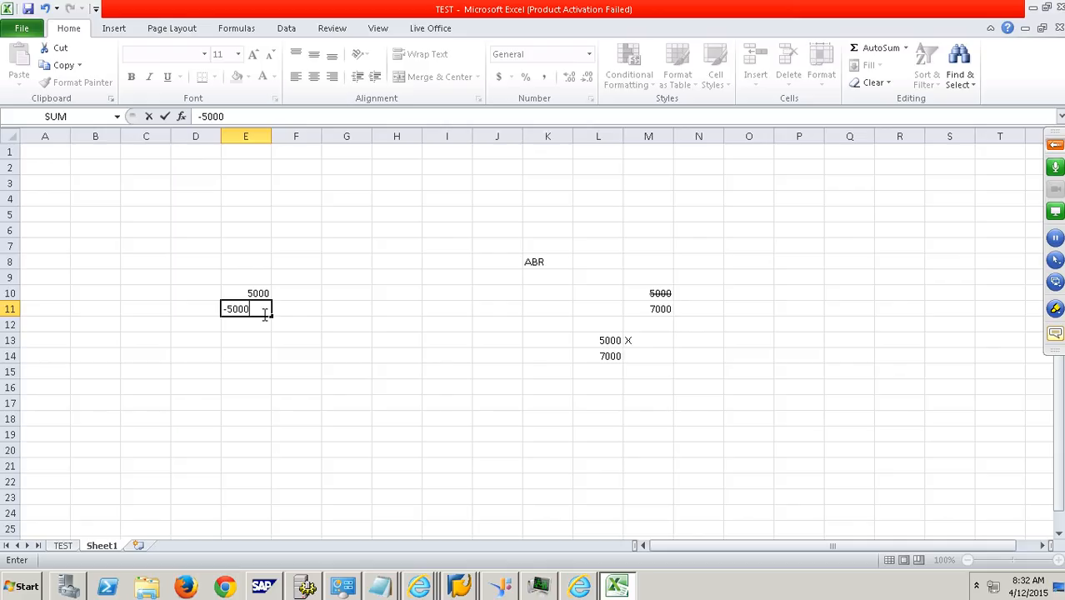
key("Return")
type("7000")
key("Return")
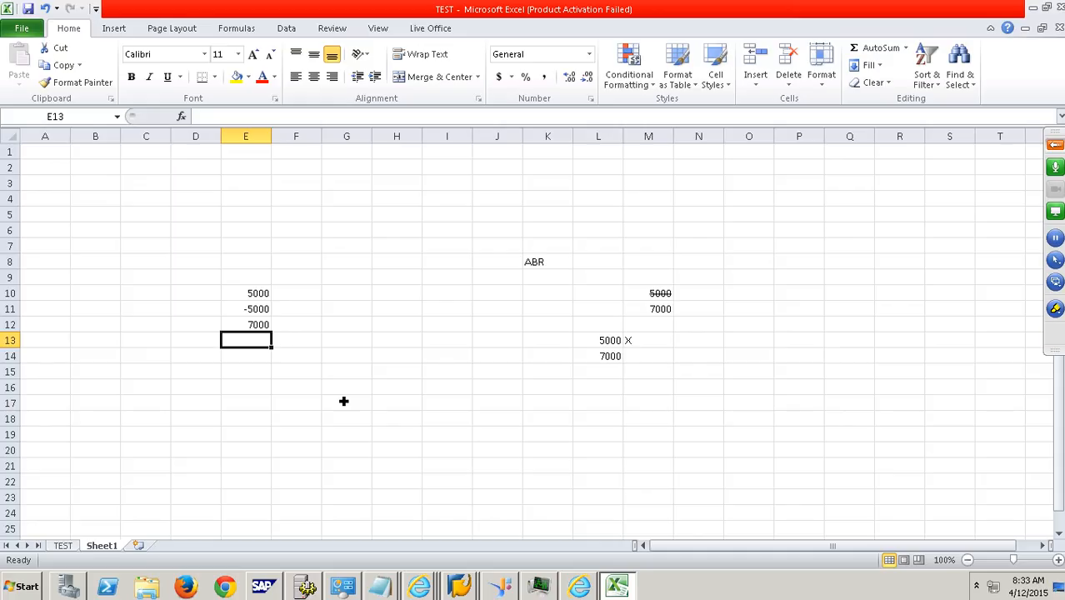
left_click(601, 344)
left_click_drag(602, 359, 602, 362)
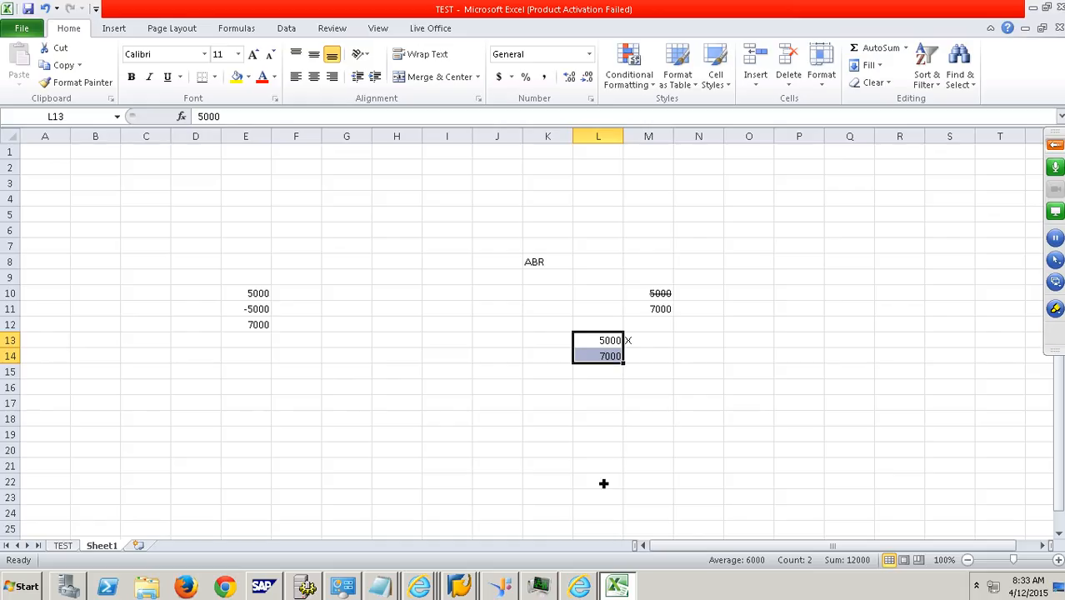
- Switch back to the SAP DataSource edit screen and check the Inversion setting of field ANZAU
left_click(478, 589)
left_click(486, 553)
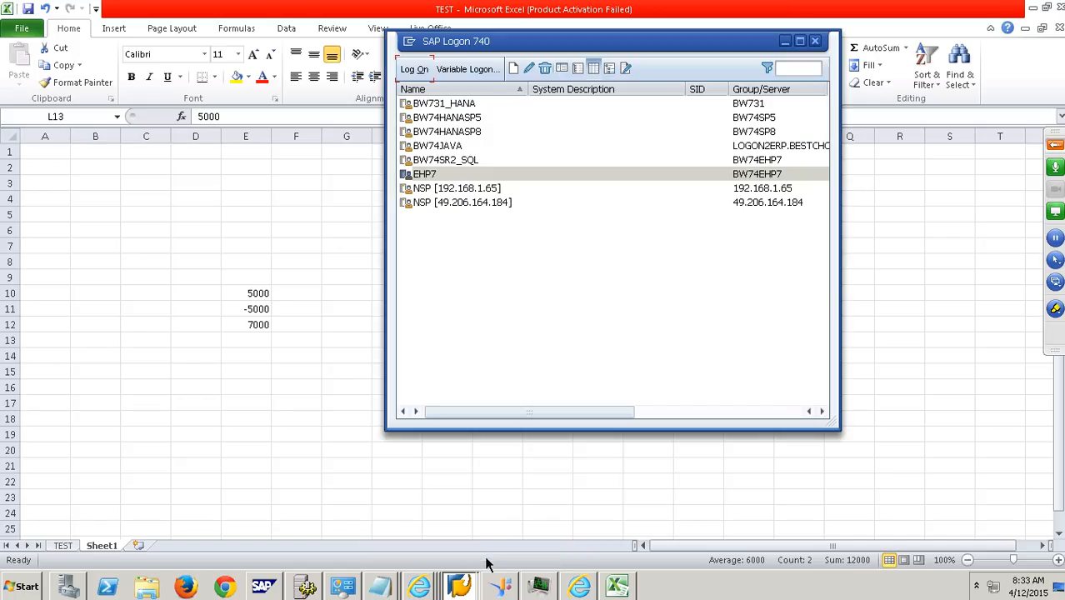
left_click(467, 580)
left_click(466, 552)
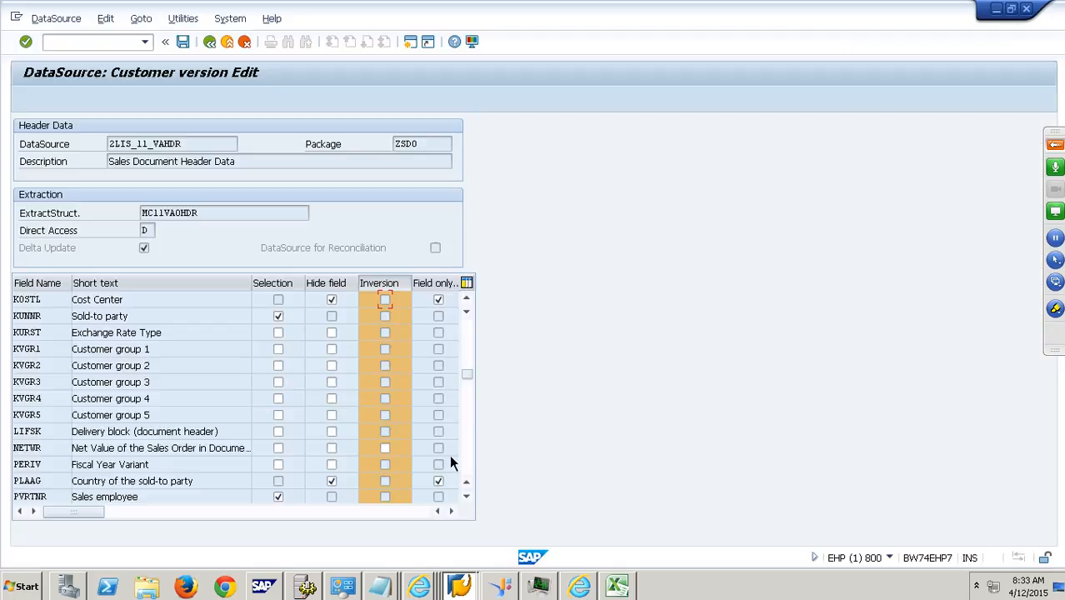
left_click(471, 337)
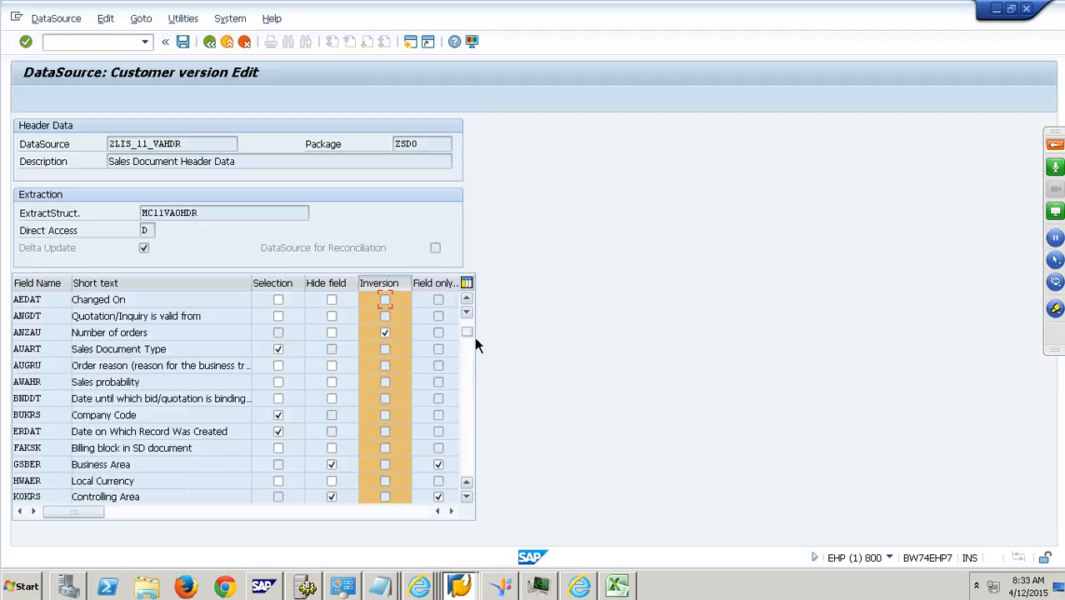
left_click(391, 287)
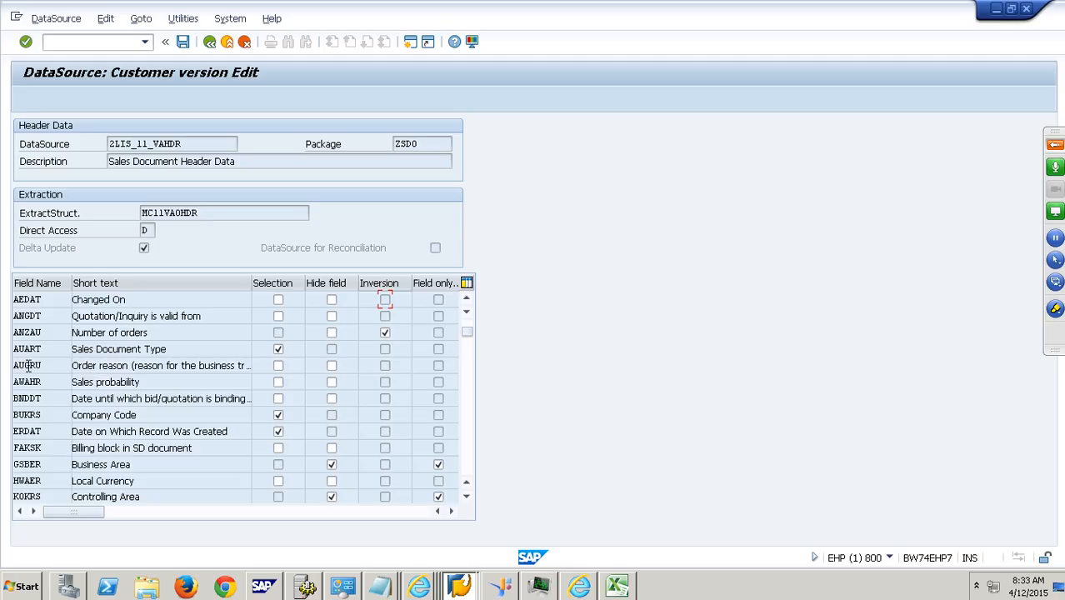
left_click_drag(47, 334, 13, 333)
- Find field NETWR in the DataSource's field list and enable Inversion for it
left_click(470, 471)
left_click(474, 468)
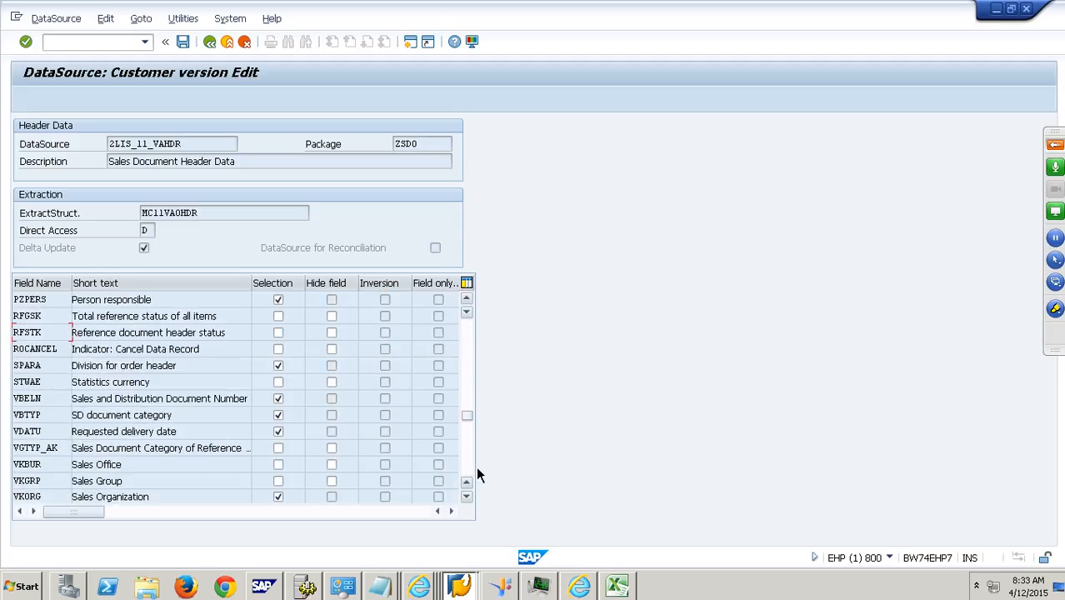
left_click(475, 467)
left_click(475, 376)
left_click(475, 361)
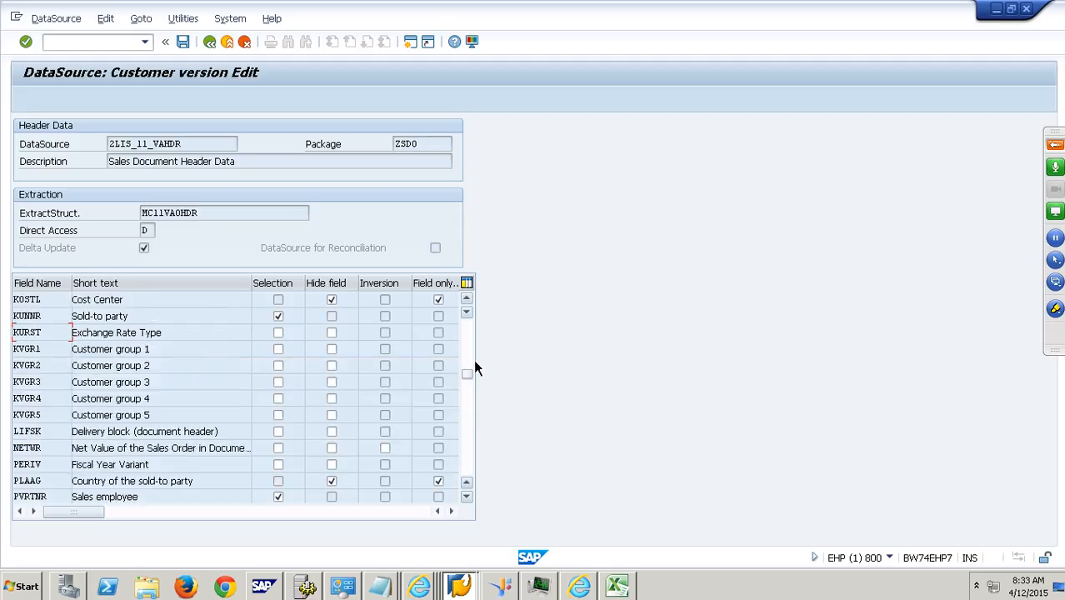
double_click(26, 447)
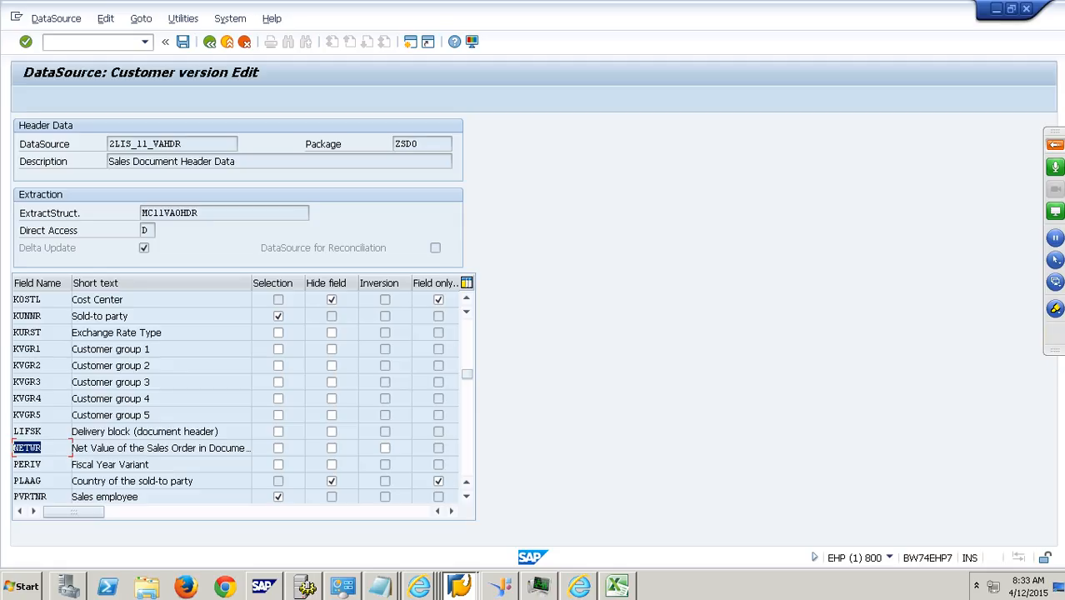
left_click(387, 452)
- Highlight the Field only column and examine its settings for the fields at the start of the list
left_click(451, 287)
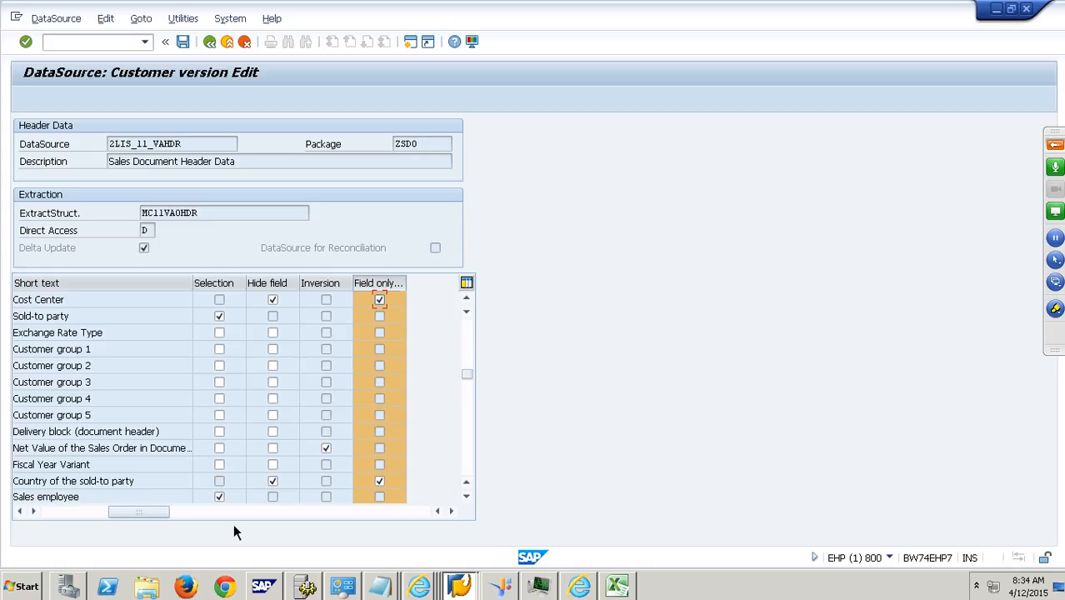
left_click(95, 513)
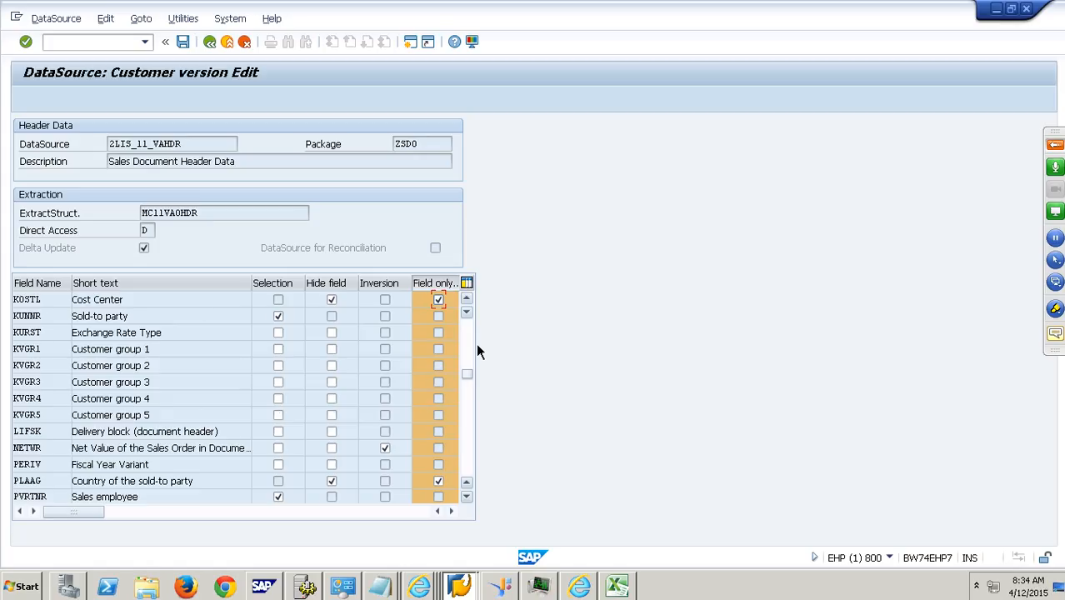
scroll(476, 342, "up", 5)
left_click(434, 284)
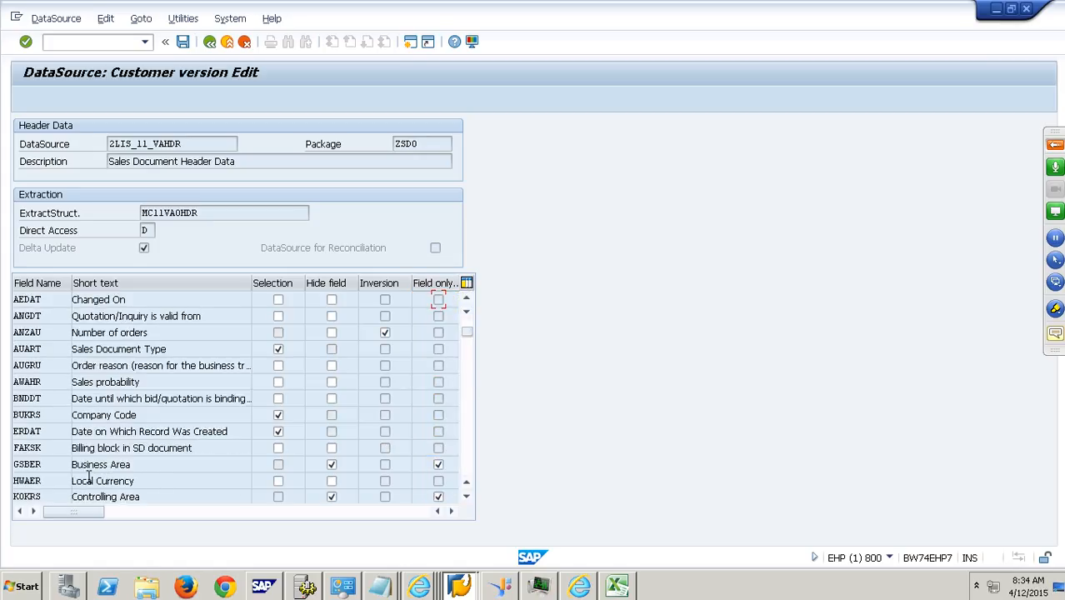
- Clear the Hide field and Field only settings for fields GSBER and KOKRS
left_click(55, 471)
key("shift+Home")
left_click(334, 467)
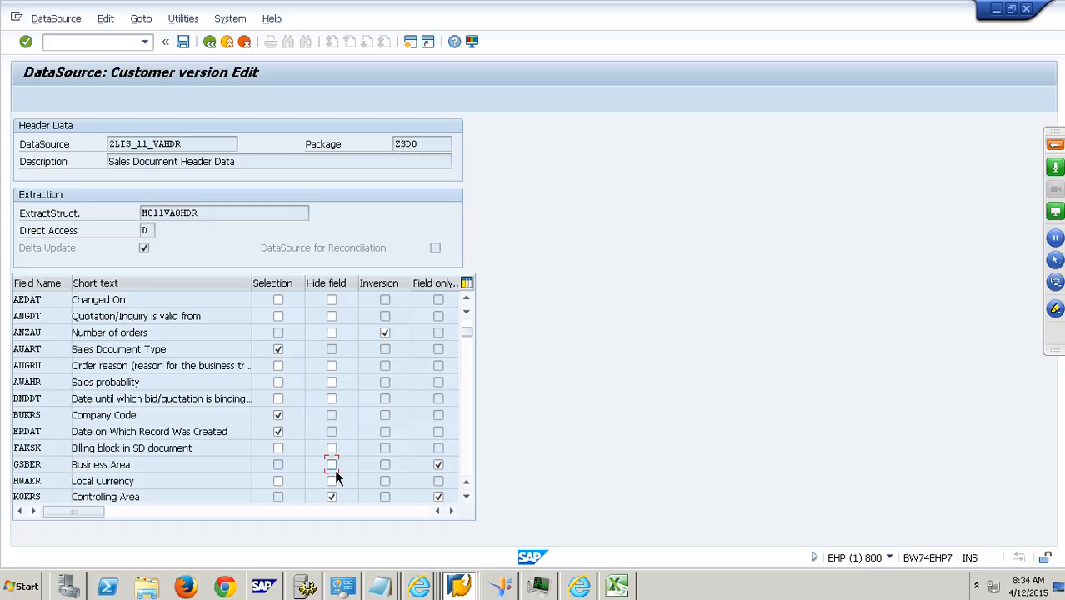
left_click(439, 465)
left_click(332, 497)
left_click(438, 497)
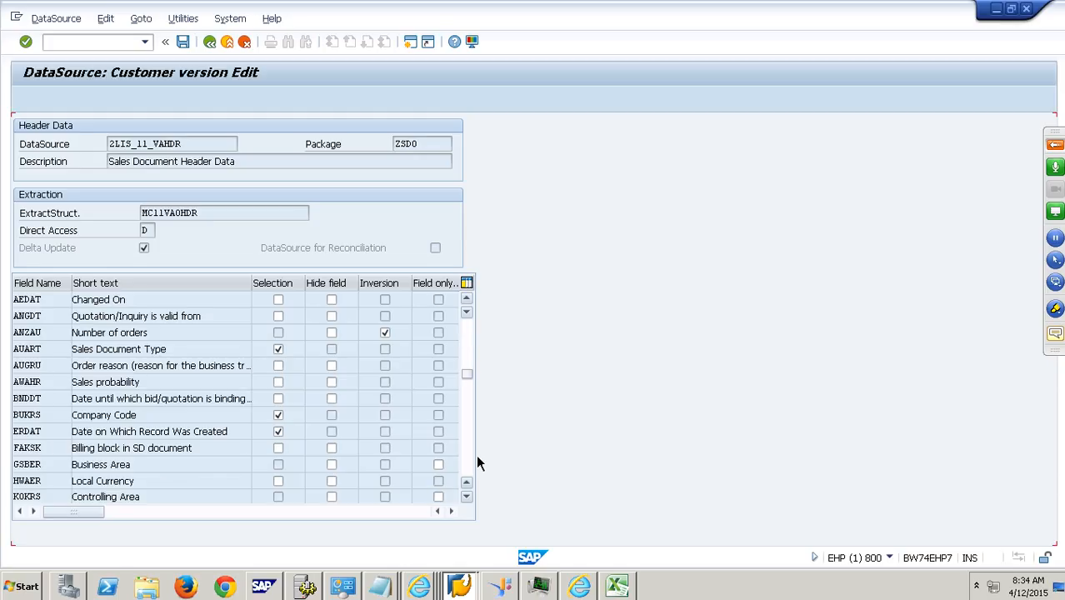
- Clear the Hide field and Field only settings for fields KOSTL and PLAAG
scroll(475, 454, "down", 3)
left_click(332, 299)
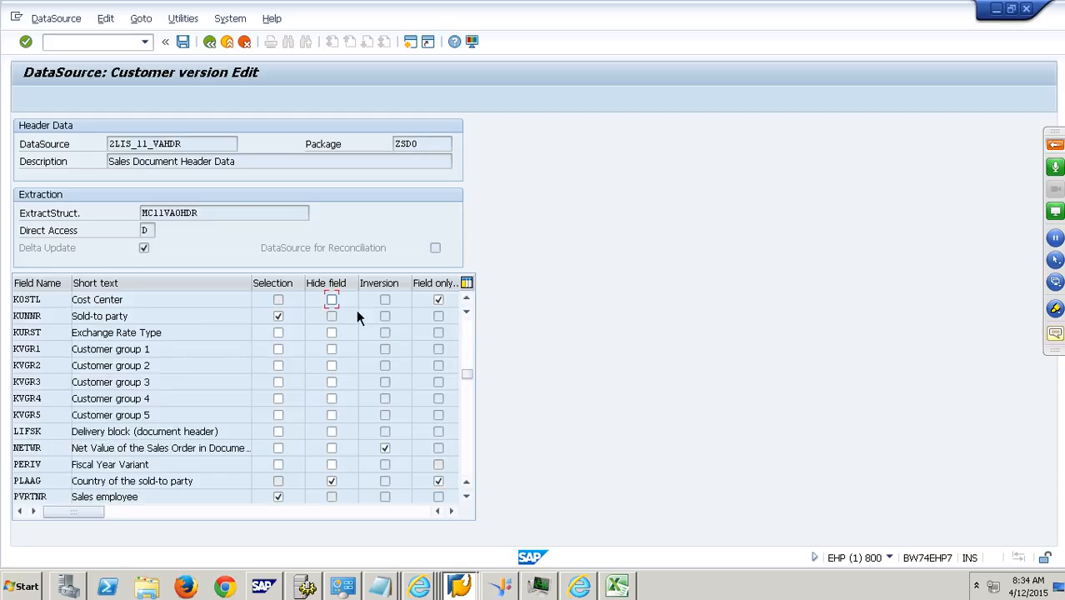
left_click(439, 302)
left_click(332, 483)
left_click(438, 482)
- Enable Selection for fields KOKRS and KOSTL, and save the DataSource under customizing request EHPK900008
scroll(474, 335, "up", 5)
scroll(475, 337, "up", 1)
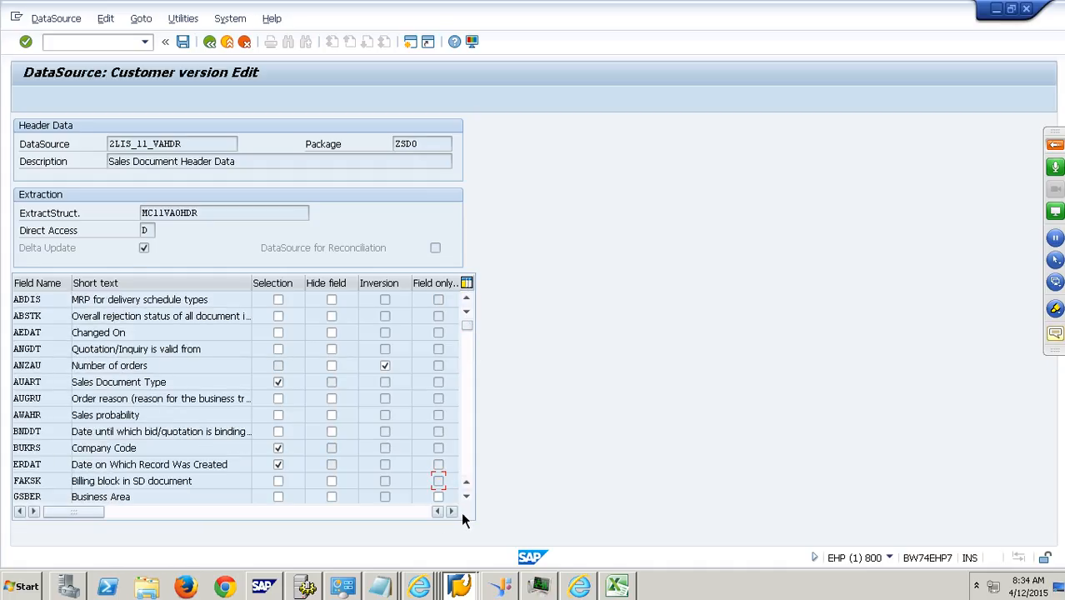
scroll(473, 505, "down", 5)
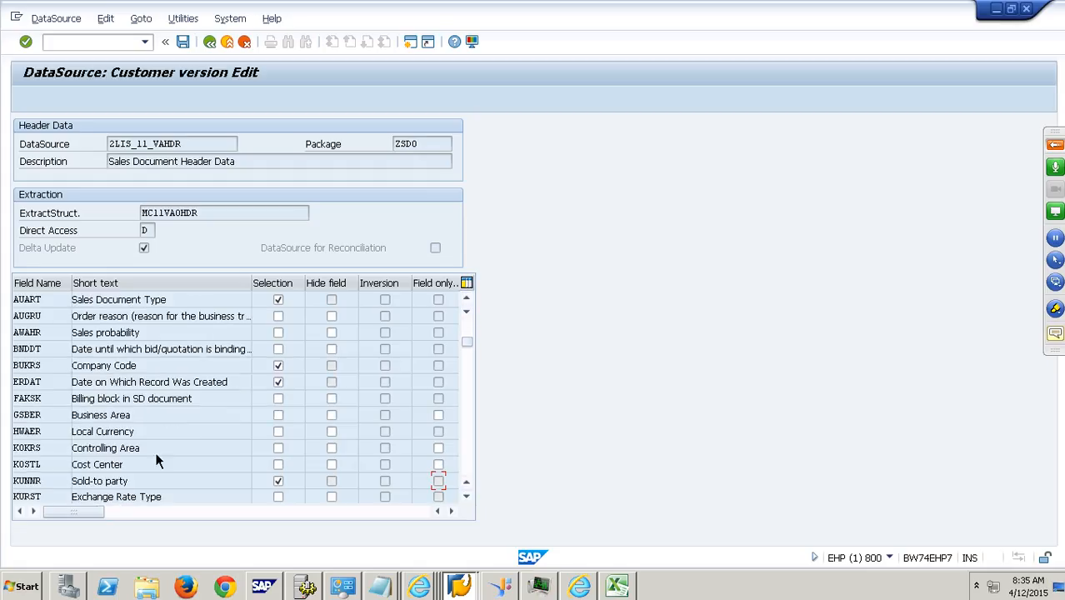
left_click(138, 451)
left_click(279, 449)
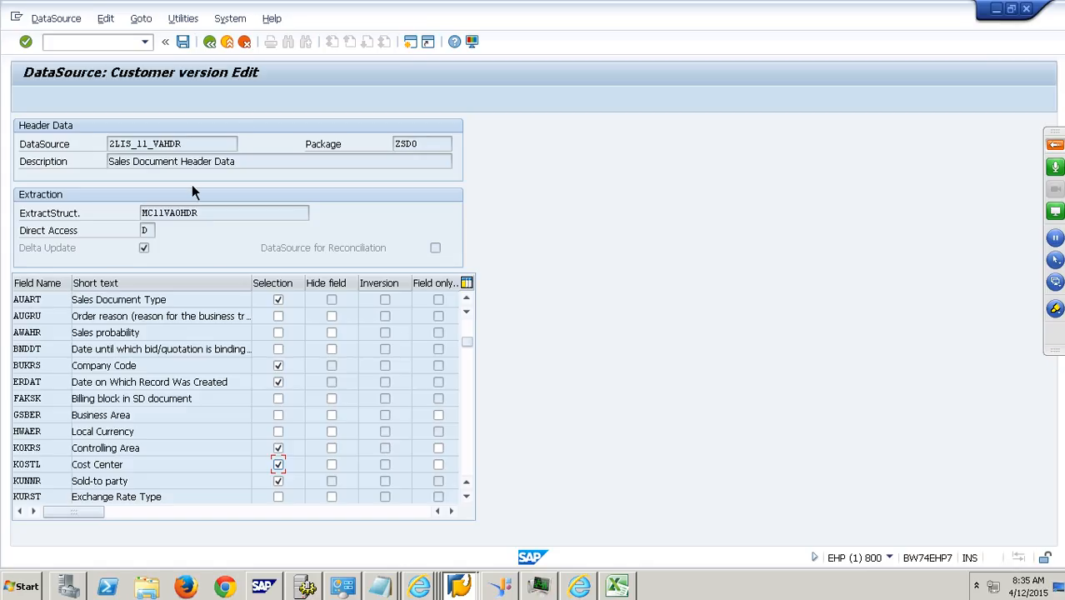
left_click(191, 45)
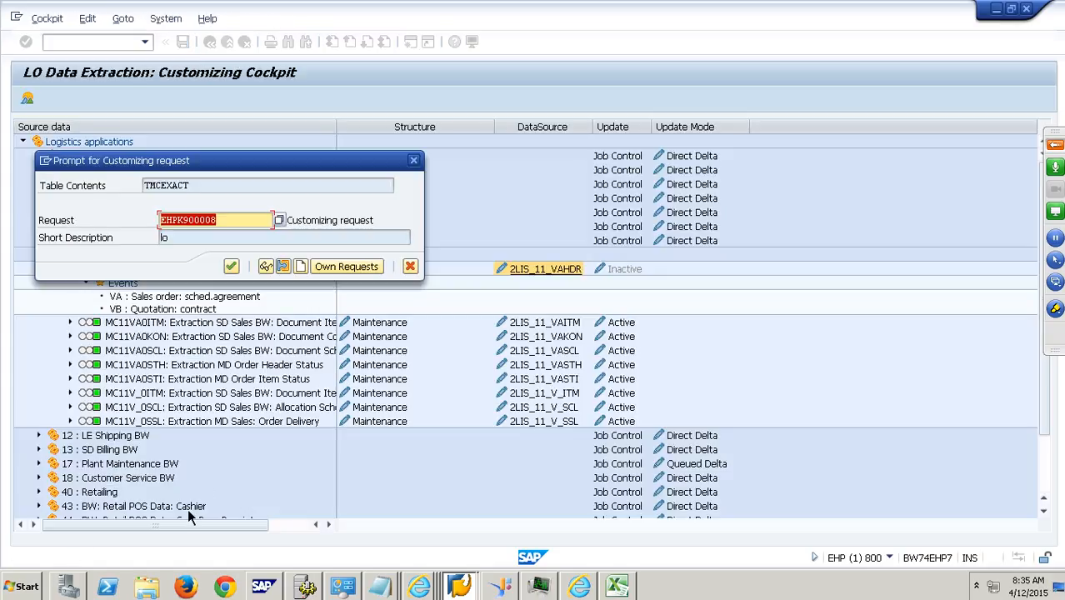
left_click(232, 268)
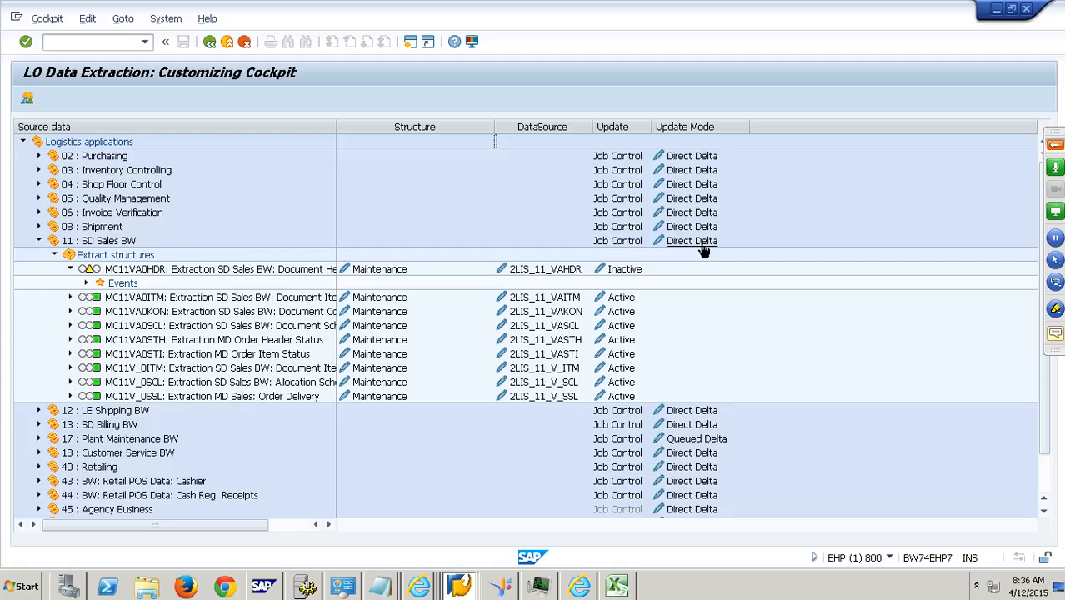
- Set the update mode of application 11 SD Sales BW to Queued Delta under customizing request EHPK900008
left_click(702, 243)
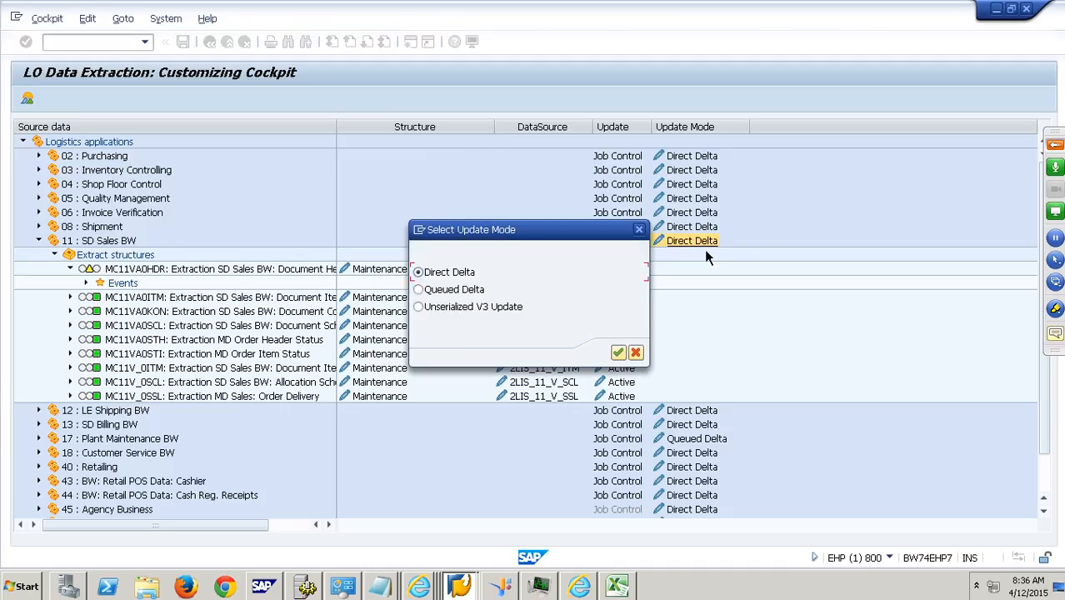
left_click(635, 352)
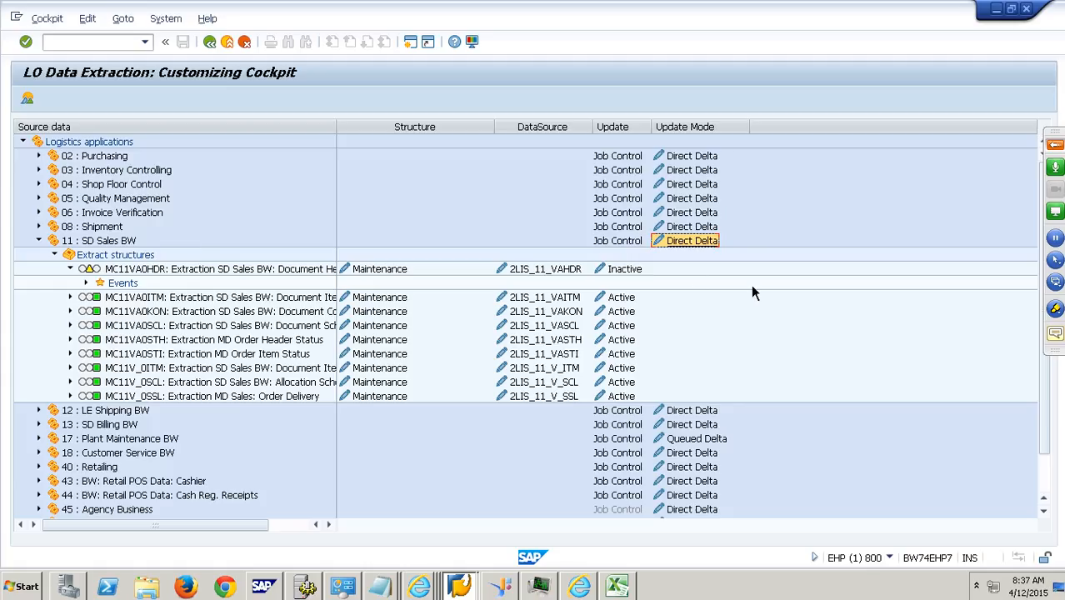
left_click(712, 247)
left_click(450, 289)
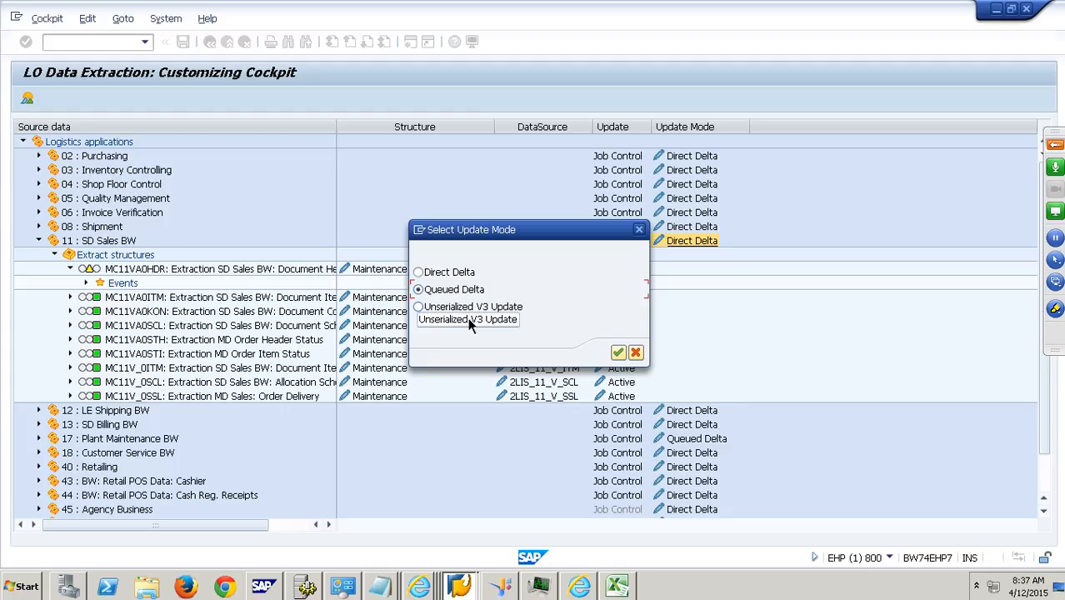
left_click(617, 353)
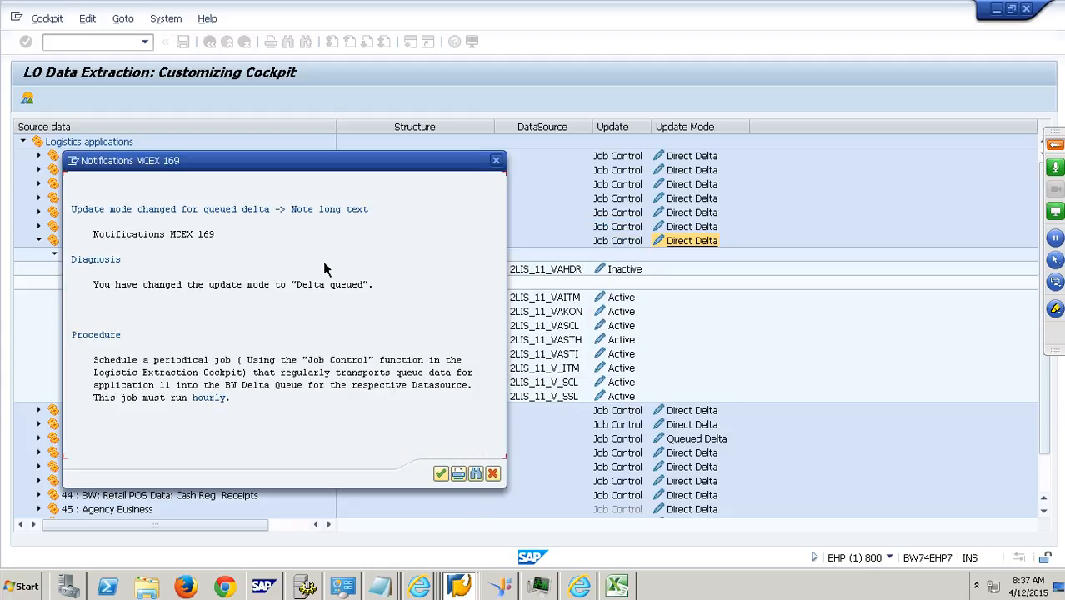
left_click(441, 473)
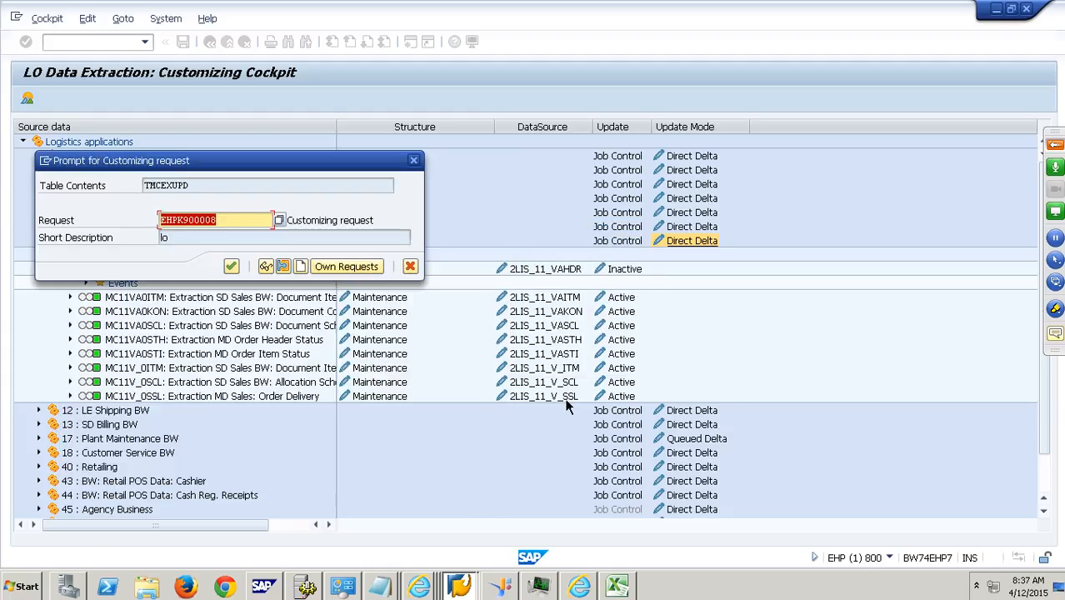
left_click(231, 265)
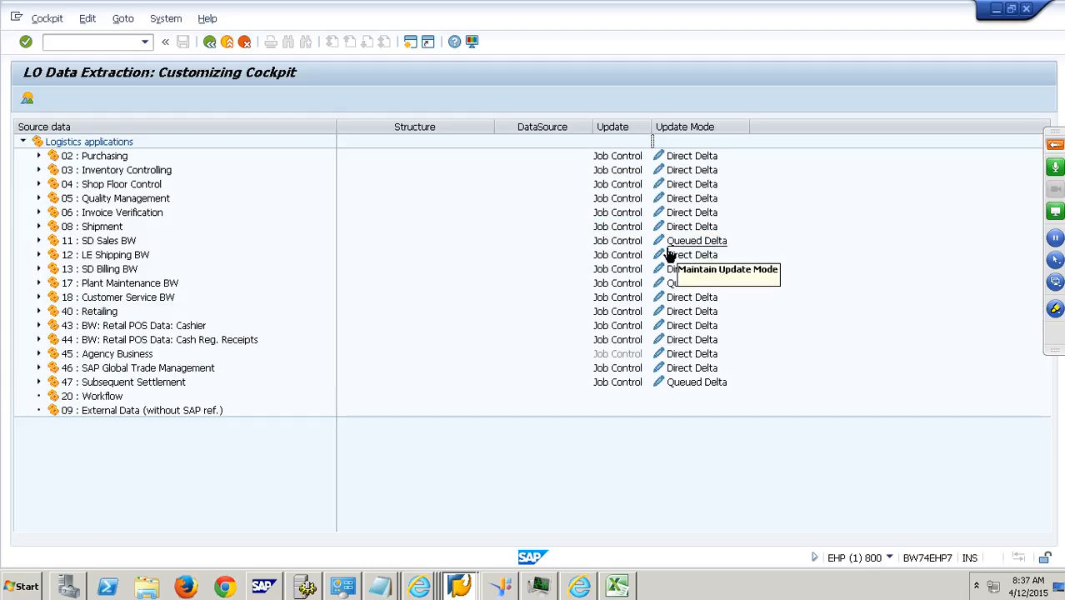
- Set the update mode of application 11 SD Sales BW back to Direct Delta under customizing request EHPK900008
double_click(48, 249)
double_click(65, 258)
left_click(694, 244)
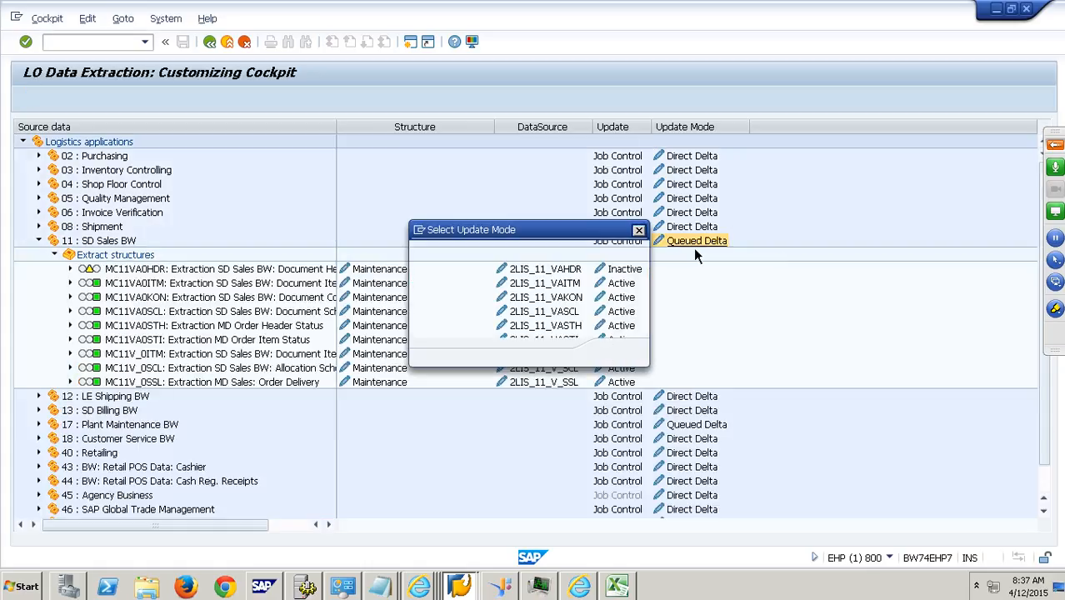
left_click(455, 275)
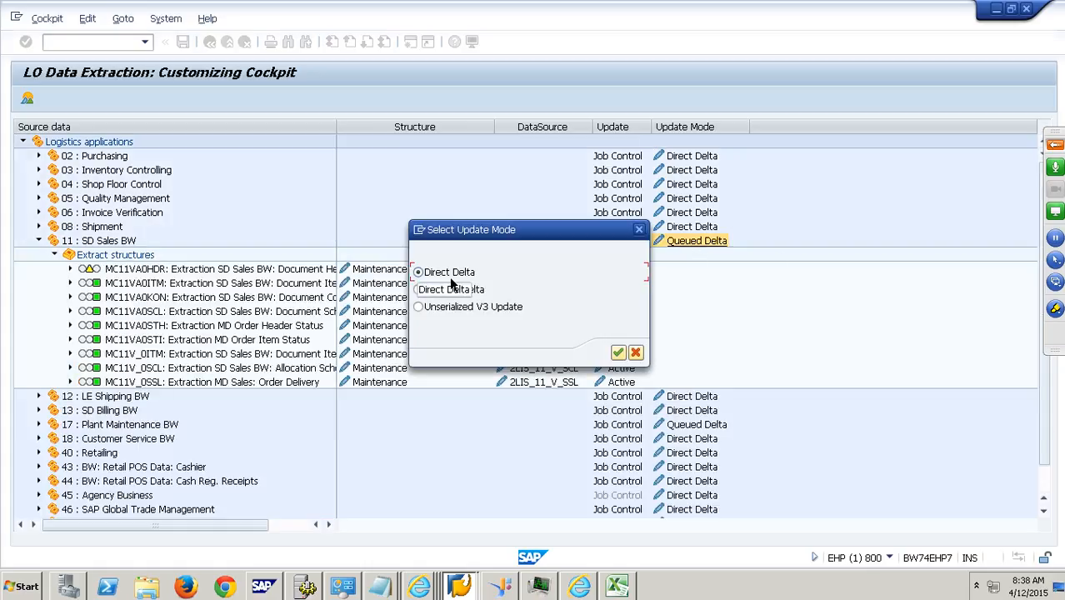
left_click(617, 353)
left_click(453, 473)
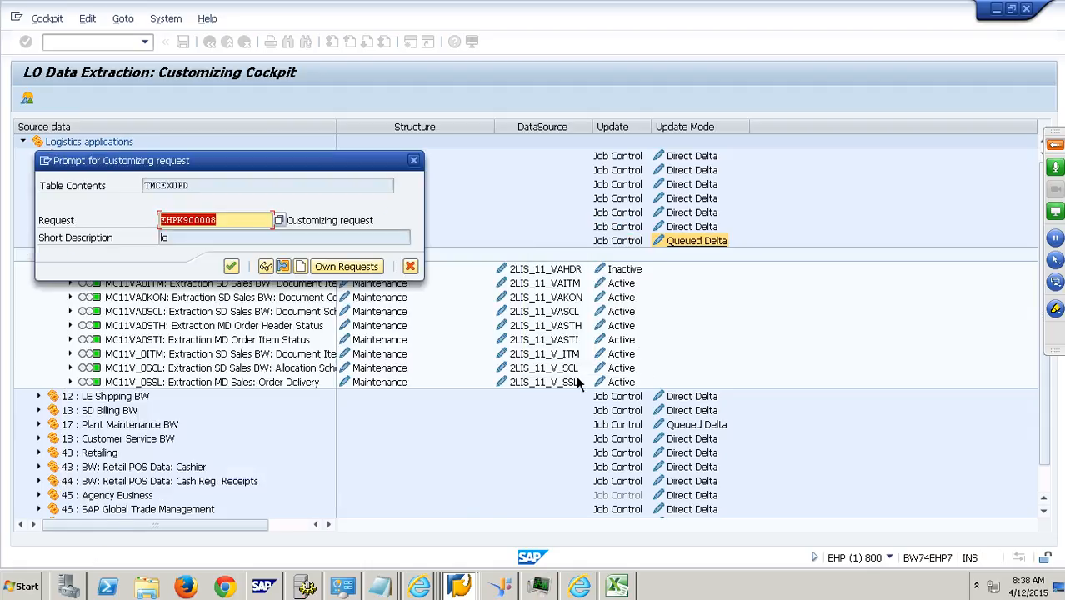
left_click(230, 266)
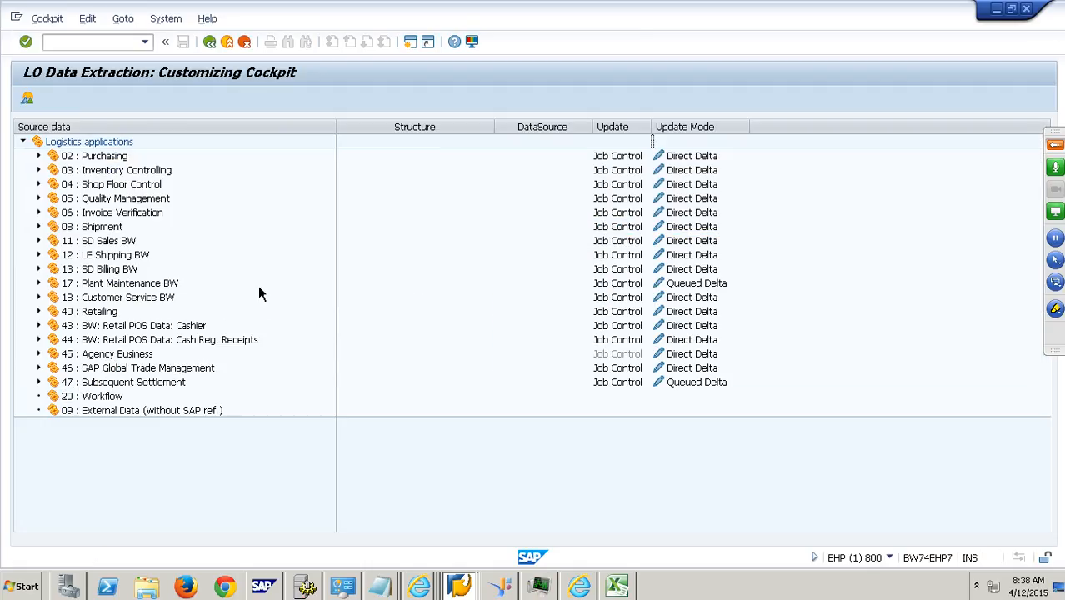
- Activate the update for extract structure MC11VA0HDR of SD Sales BW under customizing request EHPK900008
left_click(38, 240)
left_click(54, 254)
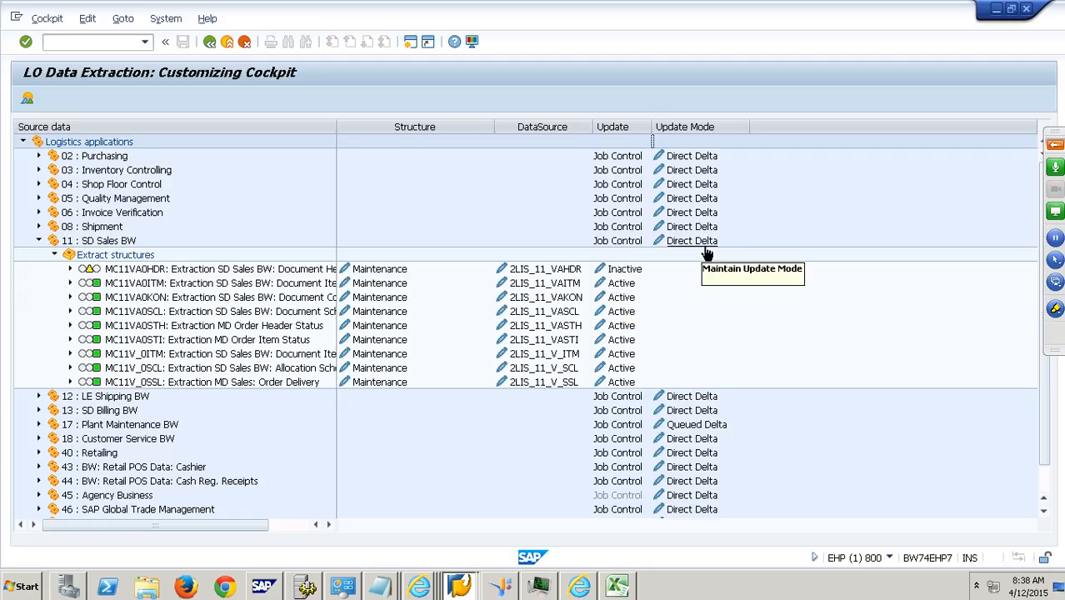
left_click(624, 275)
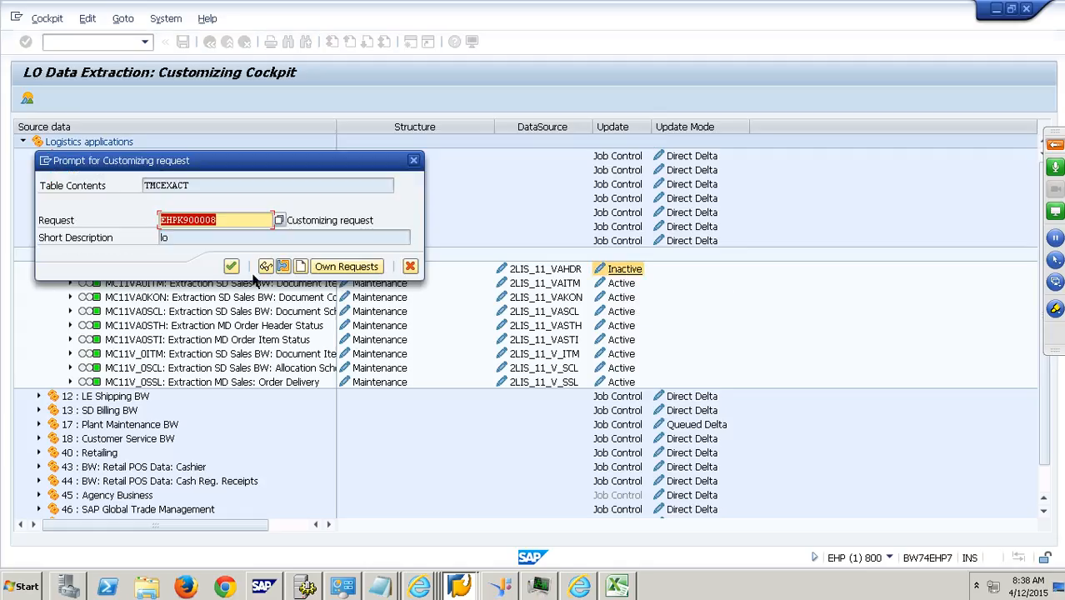
left_click(231, 266)
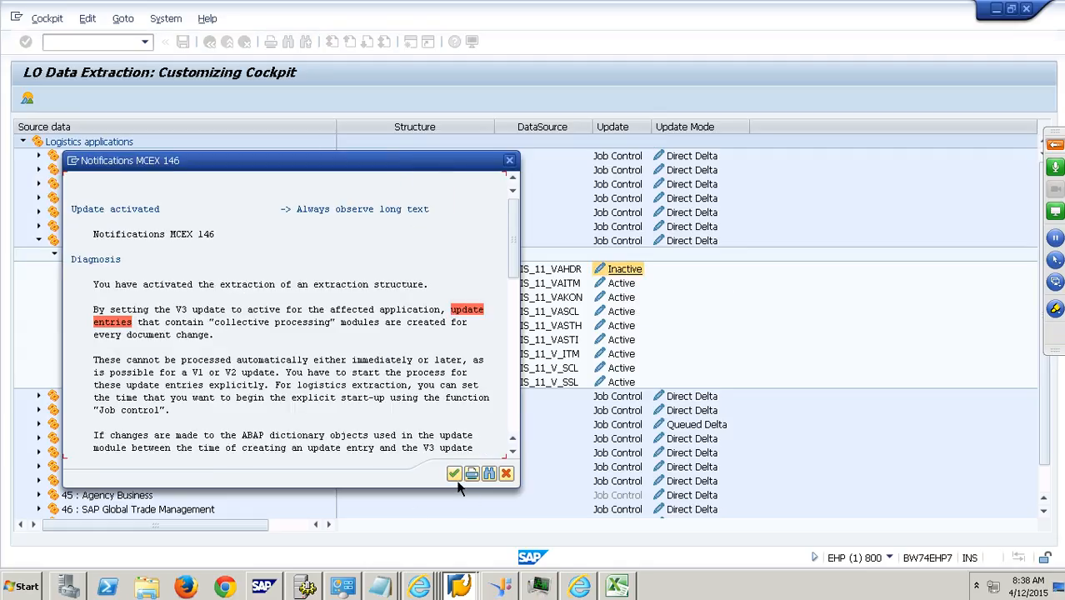
key("Return")
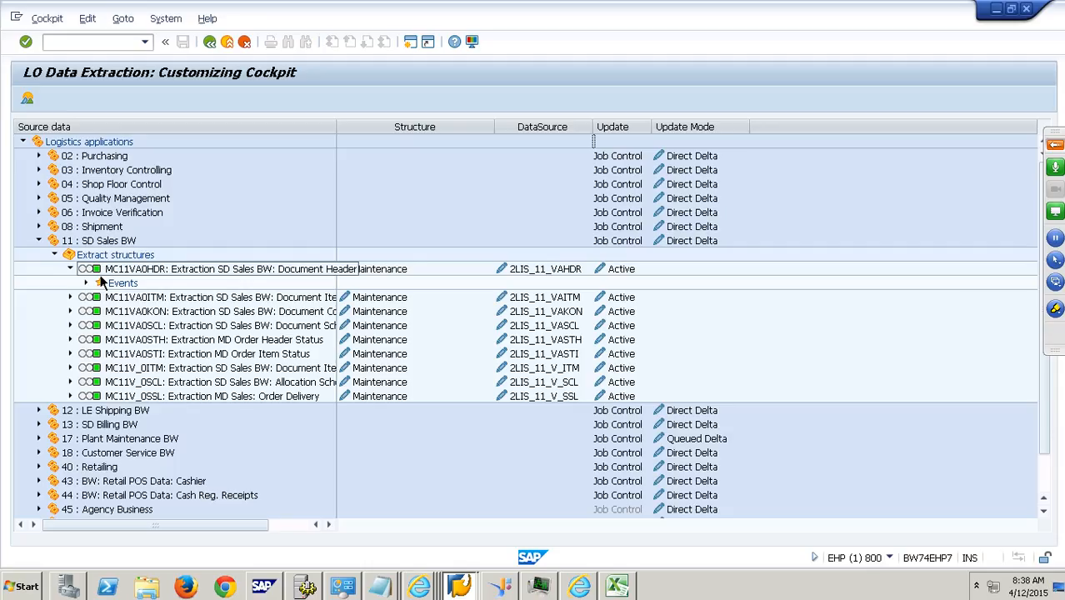
- Switch to the LO Extraction slides in PowerPoint, check the DataSource replication step, and return to the remote SAP session
mouse_move(610, 10)
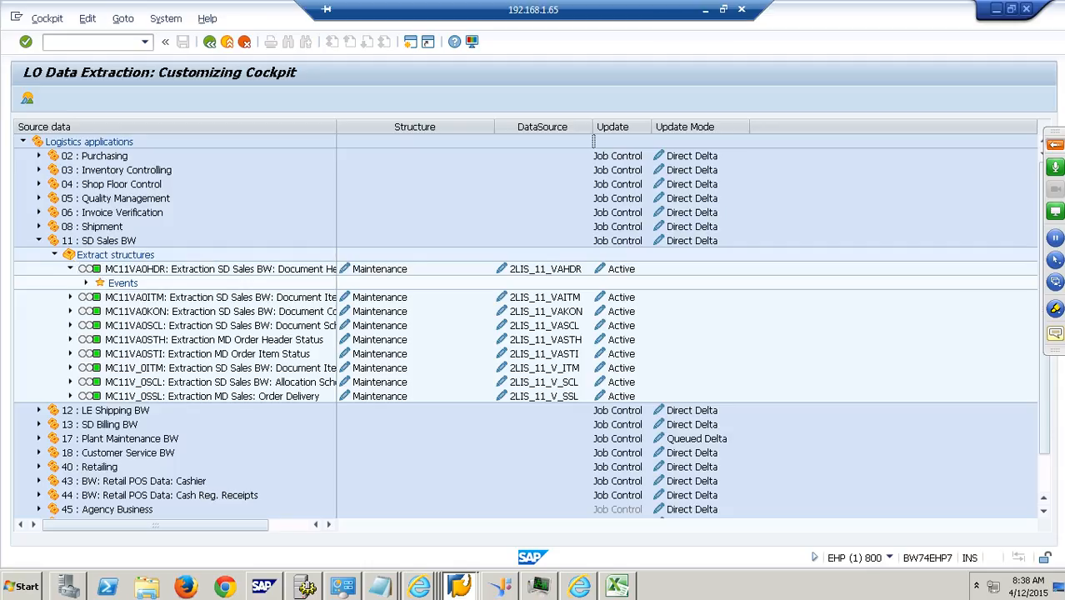
left_click(702, 12)
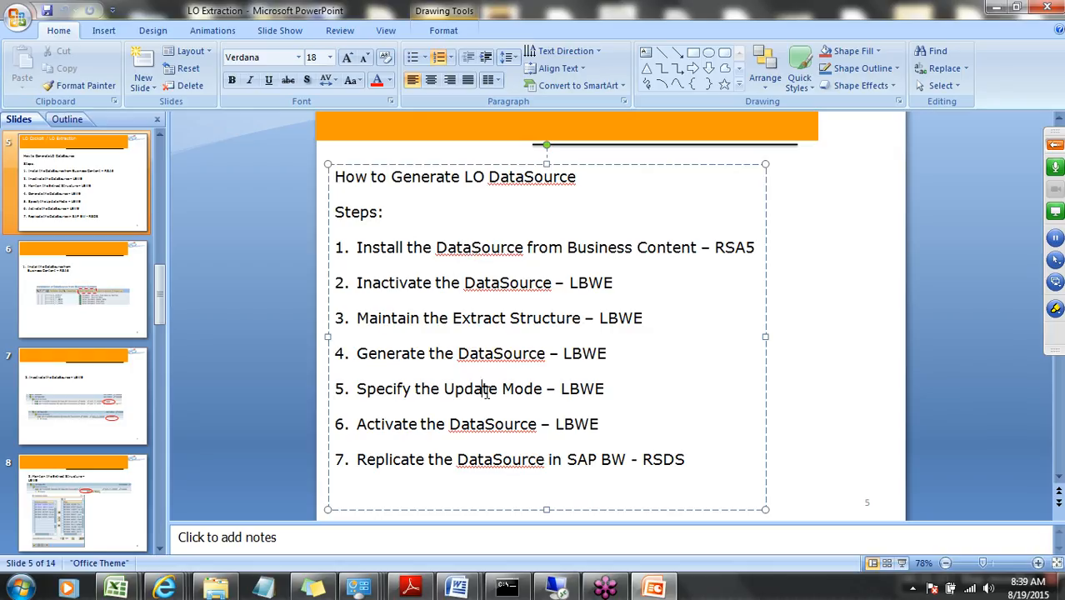
left_click(492, 461)
left_click(598, 592)
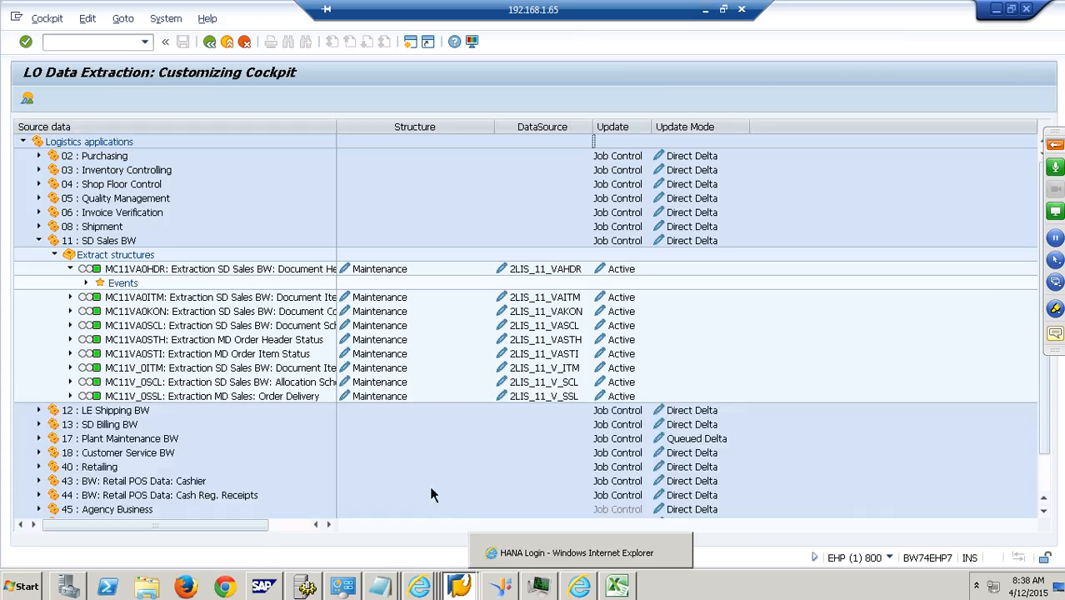
- Switch to SAP Logon and log on to system BW74SR2_SQL with the user name and password
mouse_move(464, 589)
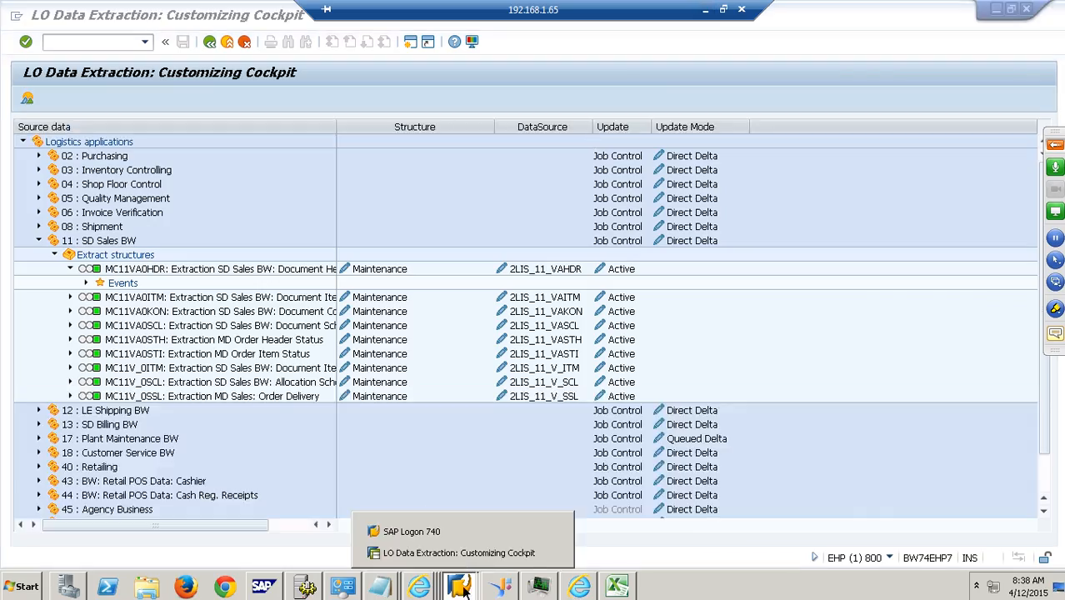
left_click(436, 530)
left_click(469, 162)
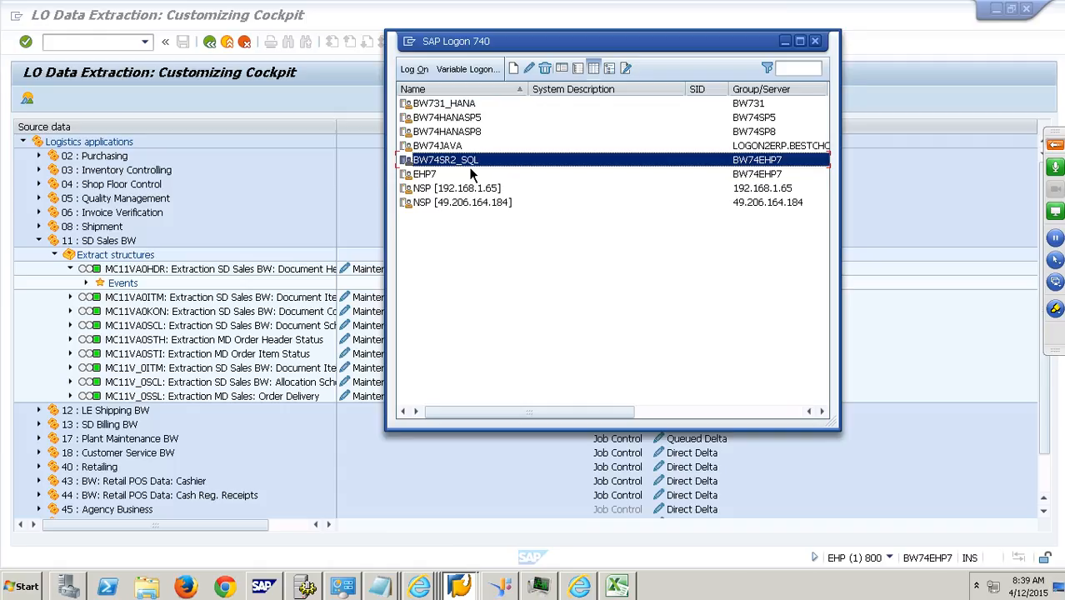
left_click(414, 73)
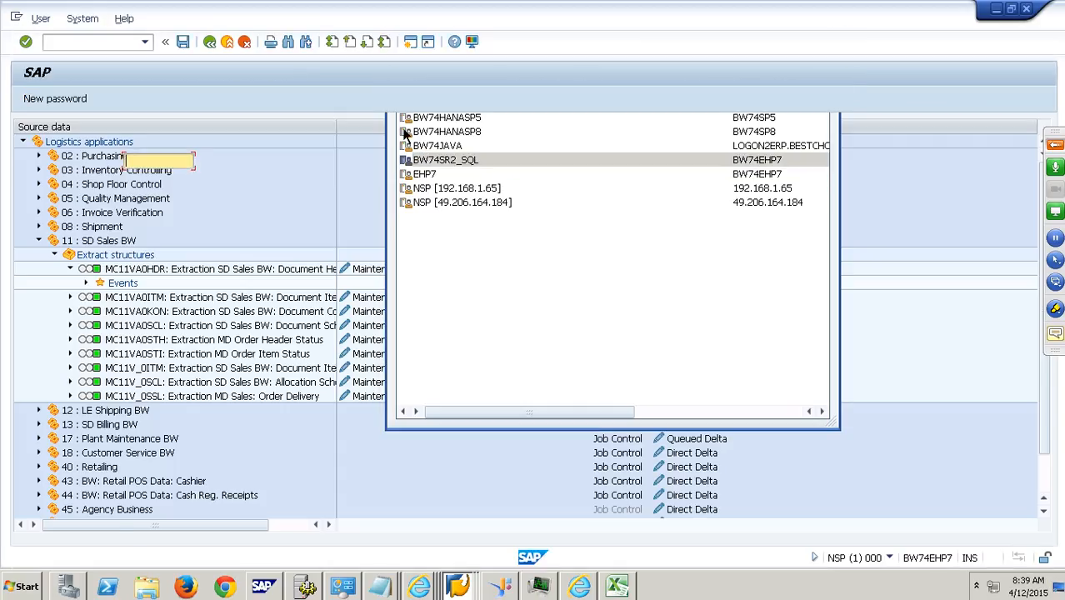
type("hana")
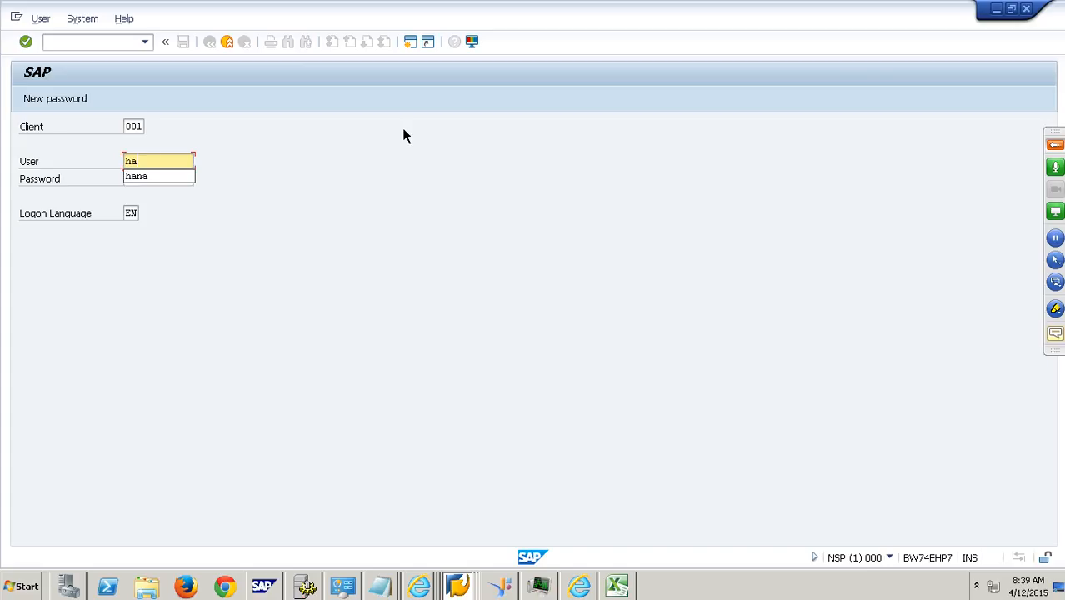
key("Tab")
type("******")
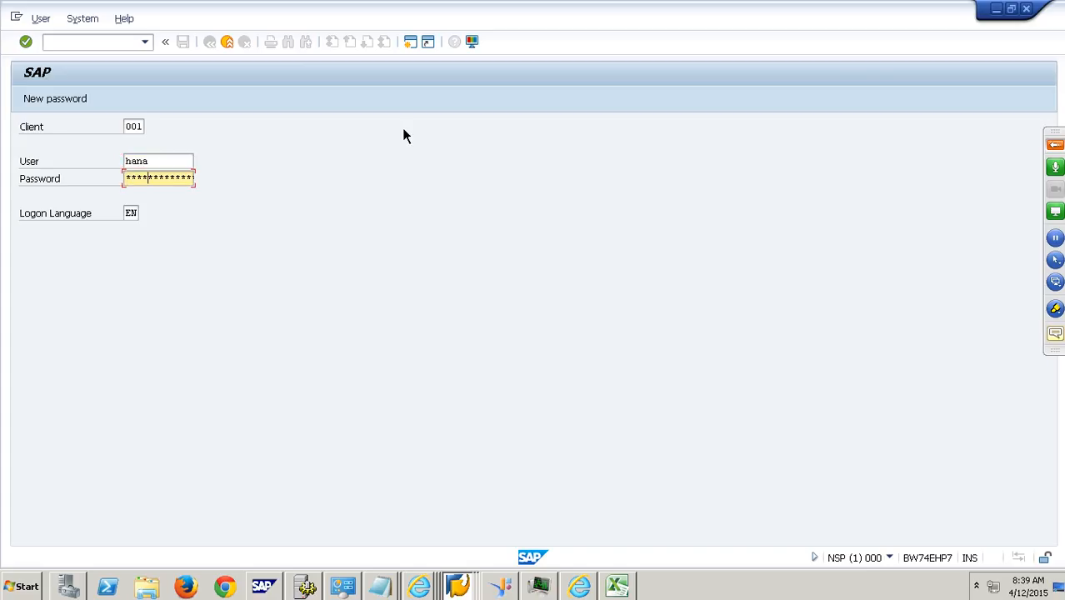
key("Return")
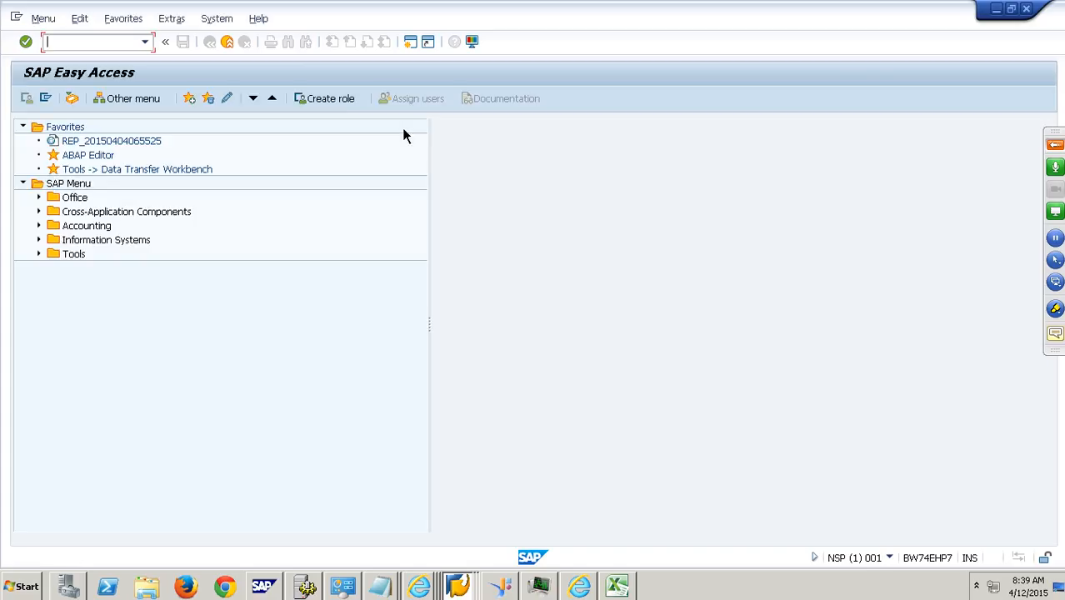
- Run transaction RSDS and specify DataSource 2LIS_11_VAHDR with source system ECW_00_800
type("rsds")
key("Return")
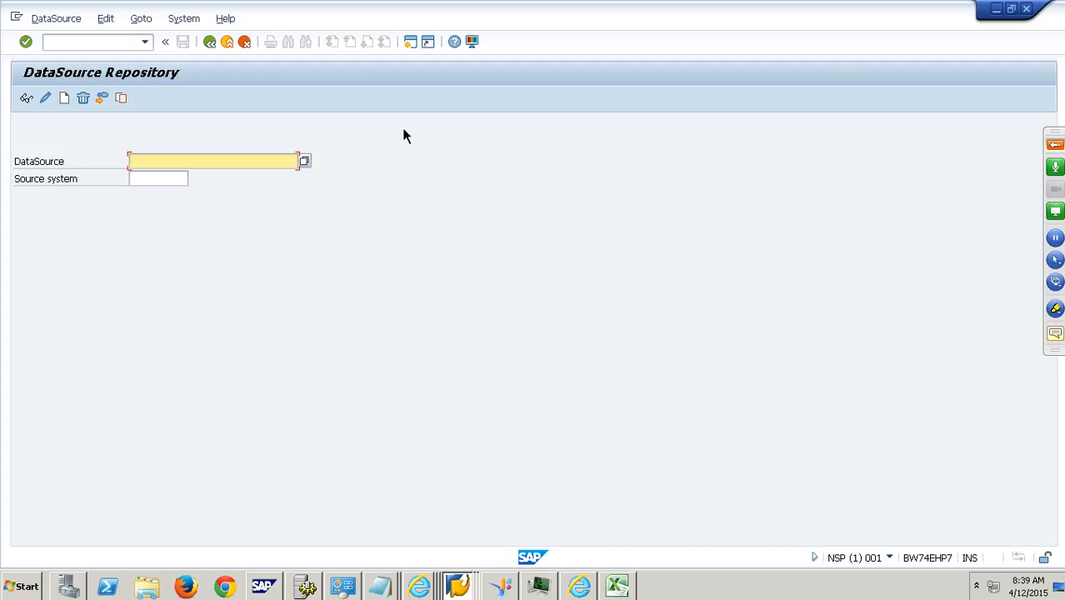
type("2lis_11_vahdr")
key("Tab")
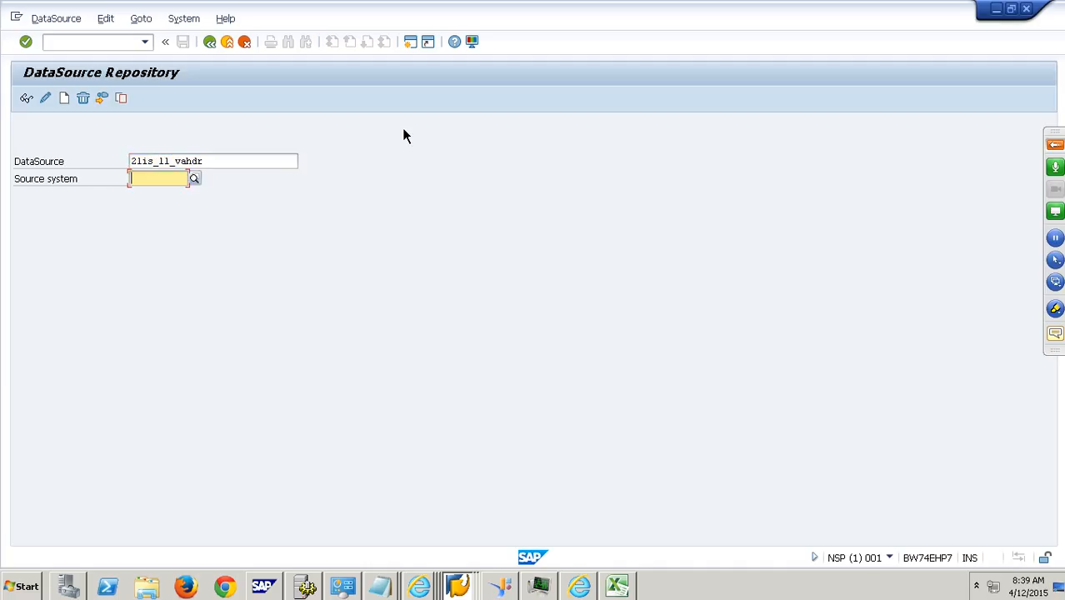
key("Return")
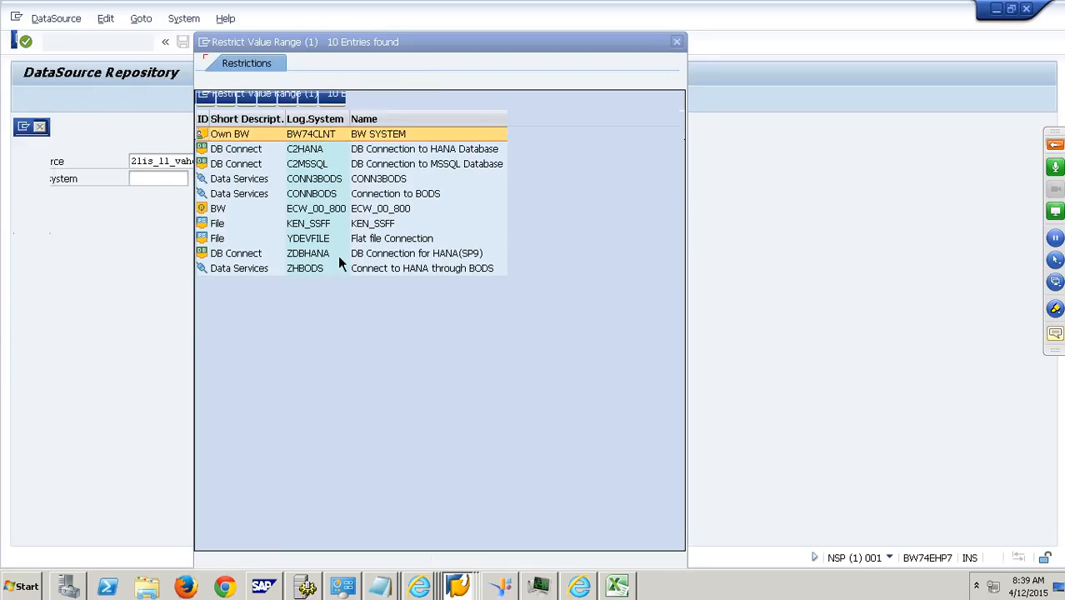
double_click(327, 210)
- Replicate the DataSource with the default replication options and accept its creation as an RSDS object
left_click(33, 18)
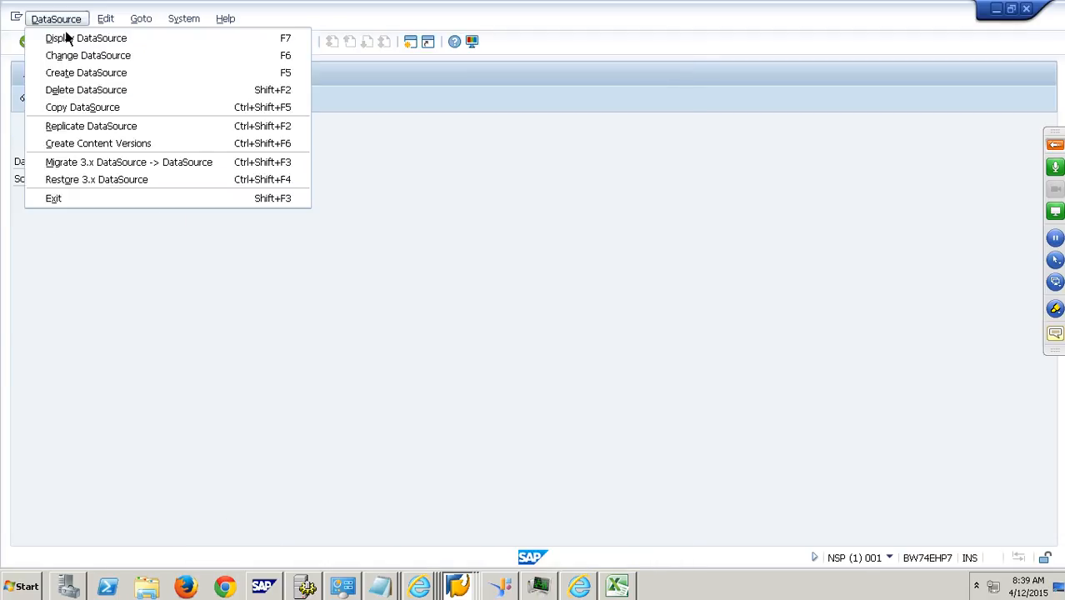
left_click(95, 133)
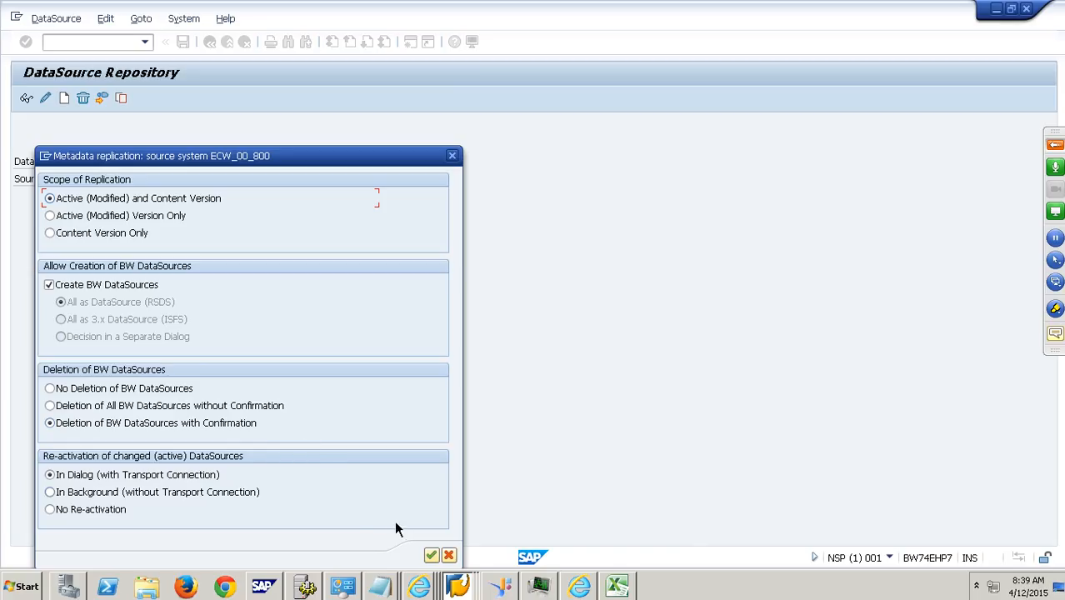
left_click(431, 555)
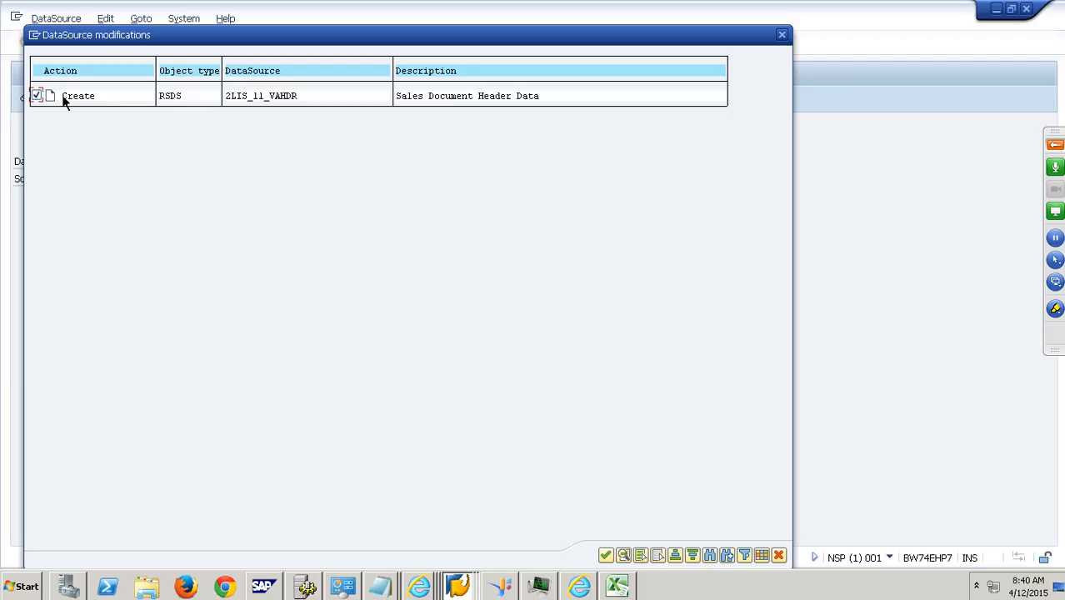
left_click(605, 555)
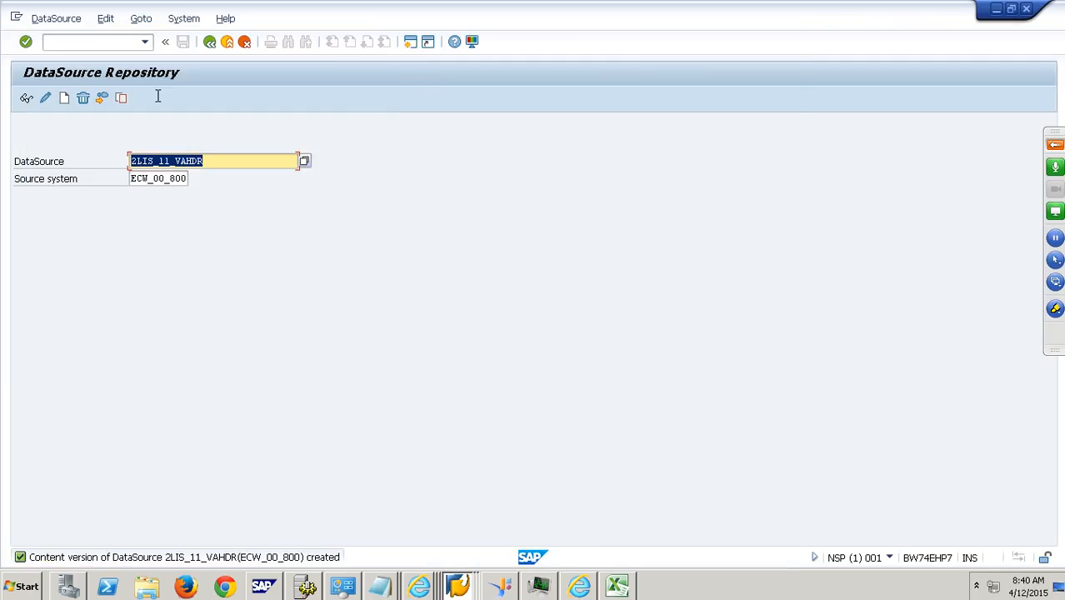
left_click(69, 20)
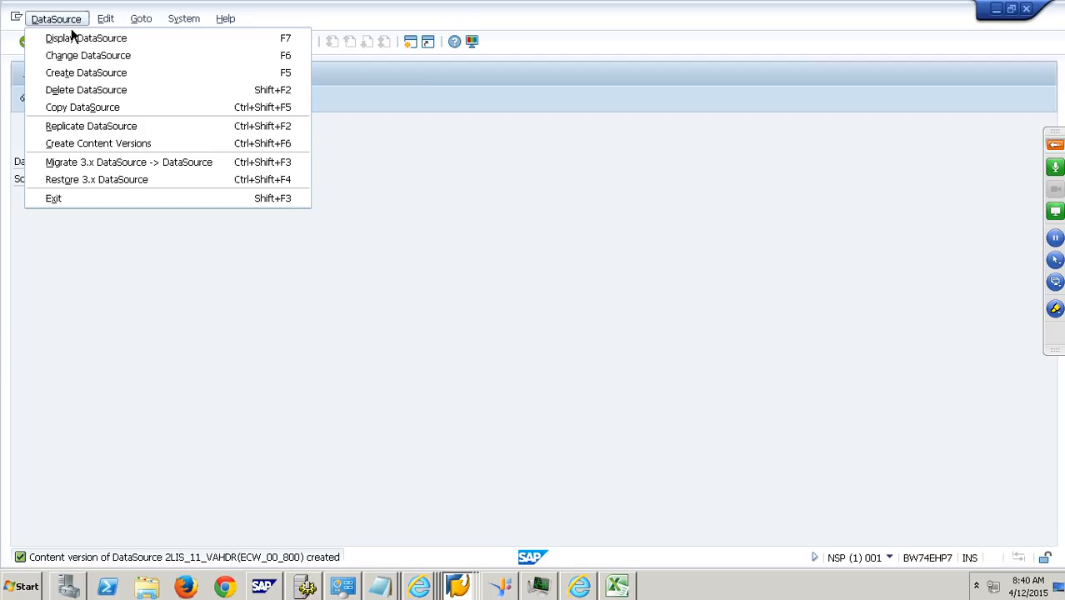
left_click(120, 182)
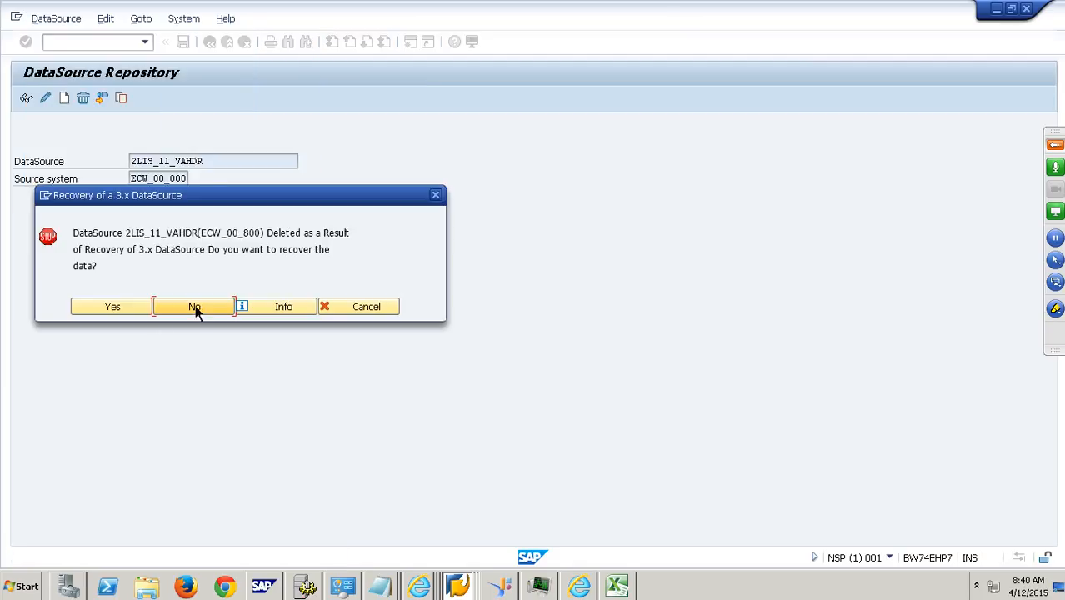
left_click(349, 315)
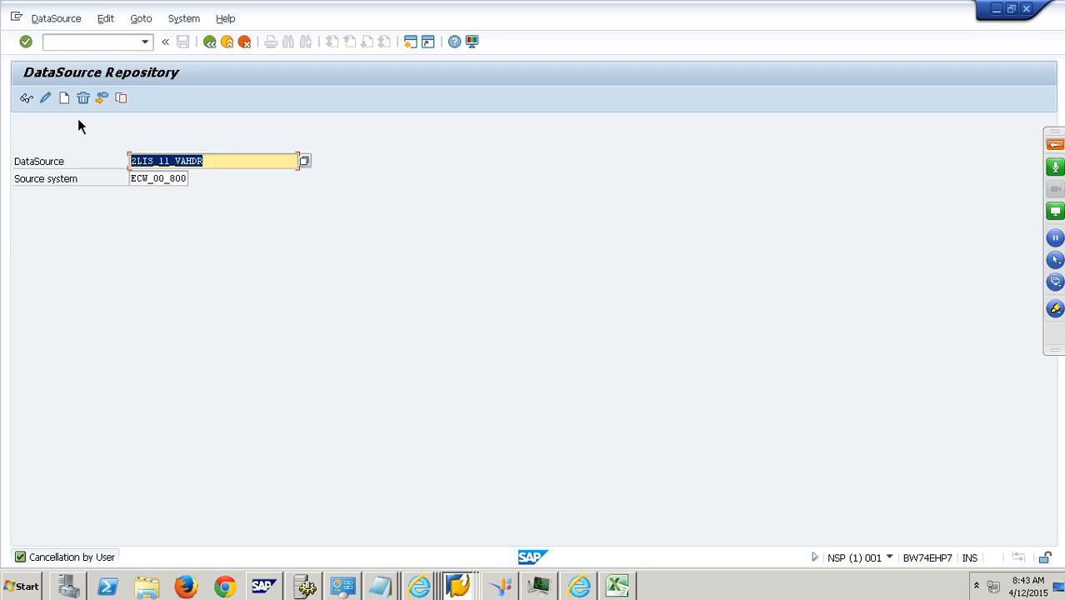
- Run the replication of 2LIS_11_VAHDR from ECW_00_800 again with default options and confirm the proposed DataSource creation
left_click(56, 18)
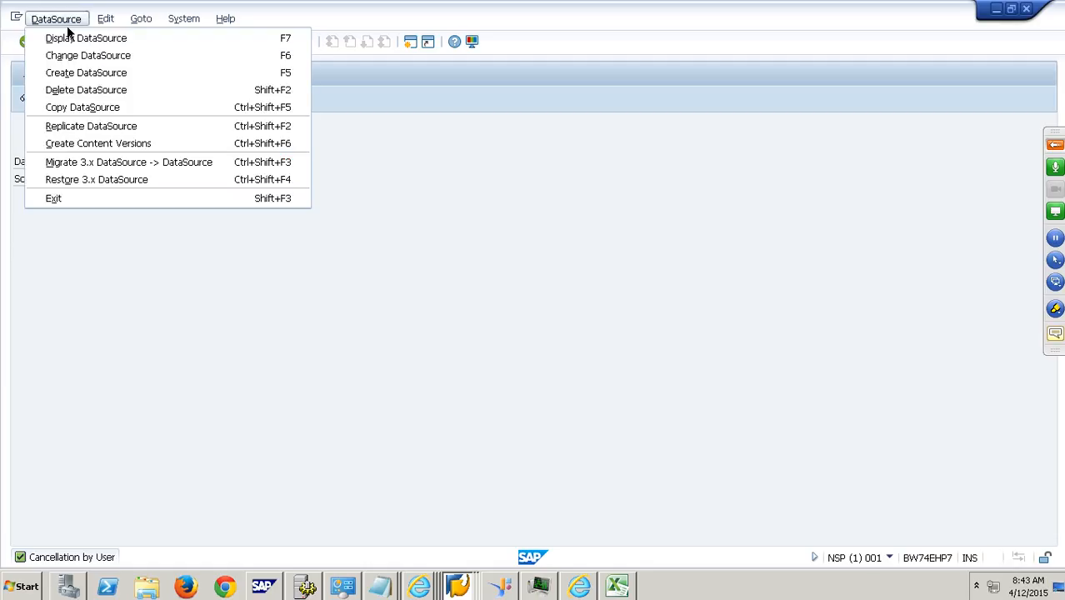
left_click(99, 135)
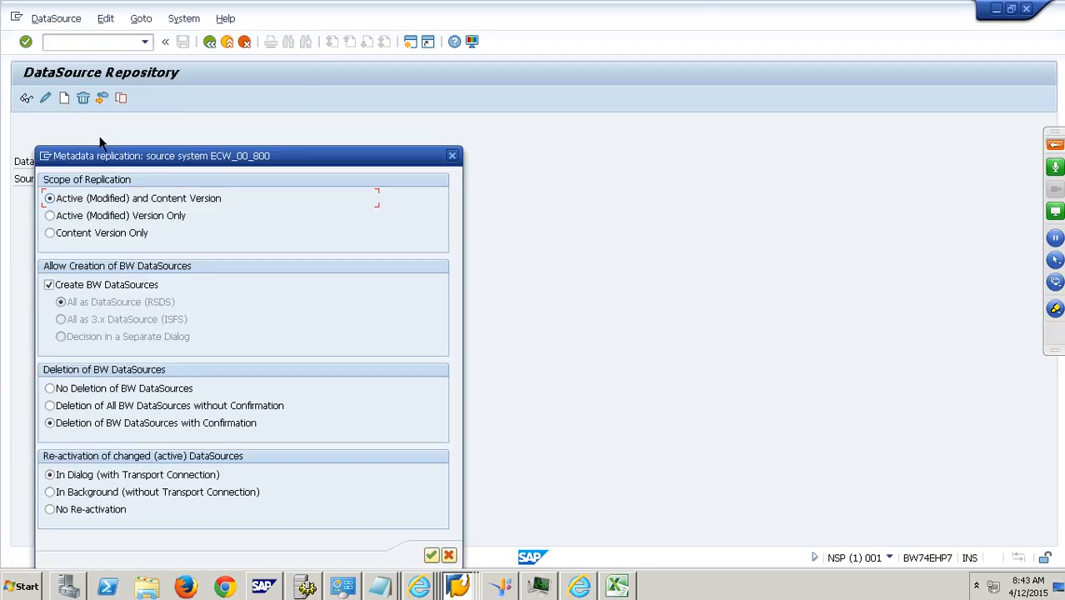
left_click(431, 555)
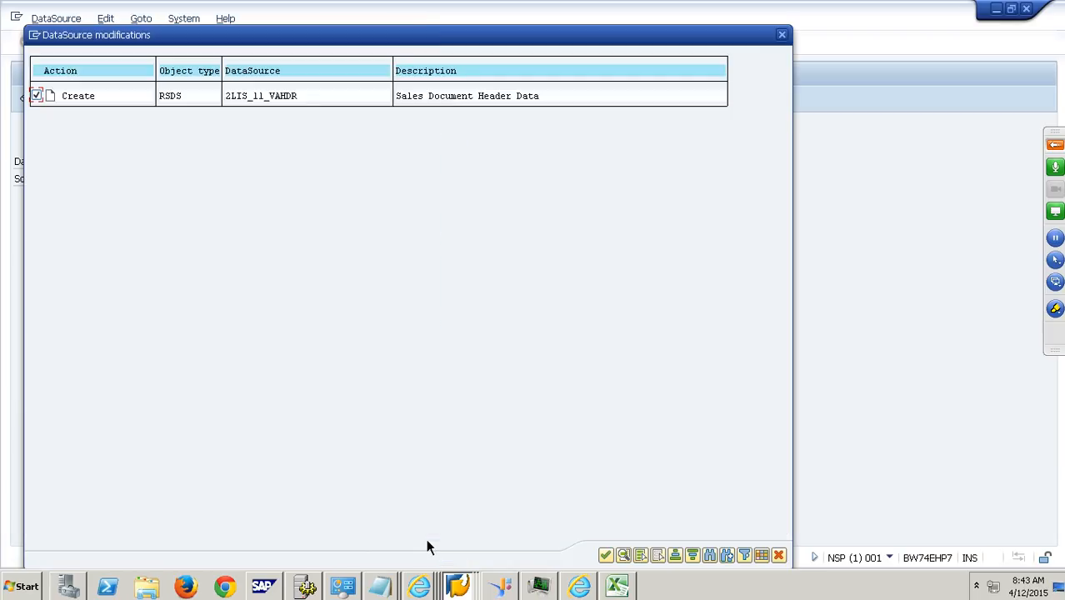
left_click(606, 555)
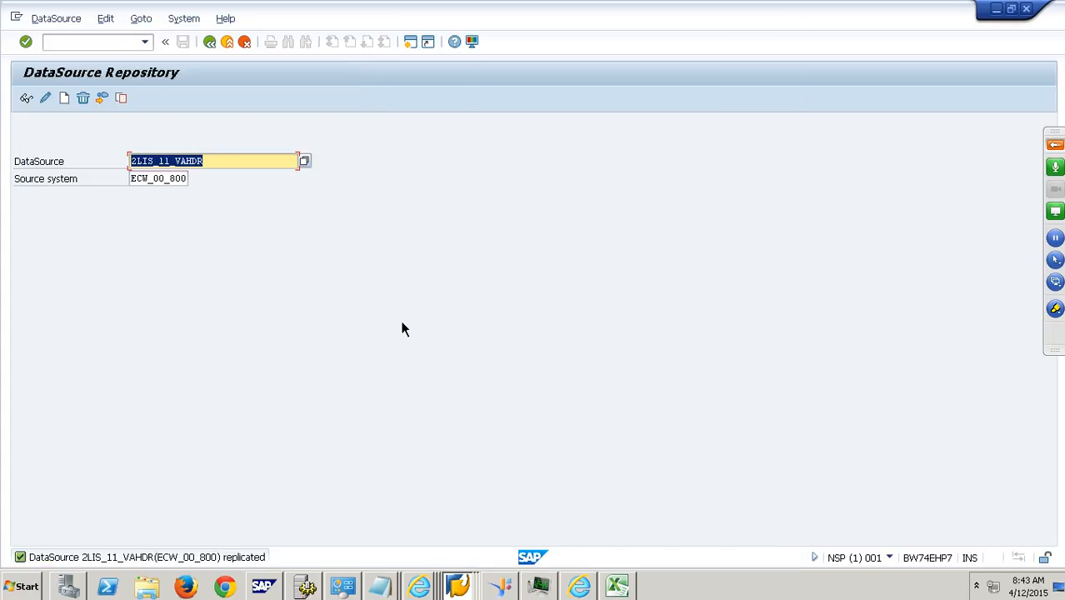
- Run transaction RSA1 and display the DataSource tree of BW source system ECW_00_800
left_click(99, 45)
type("/nrsa1")
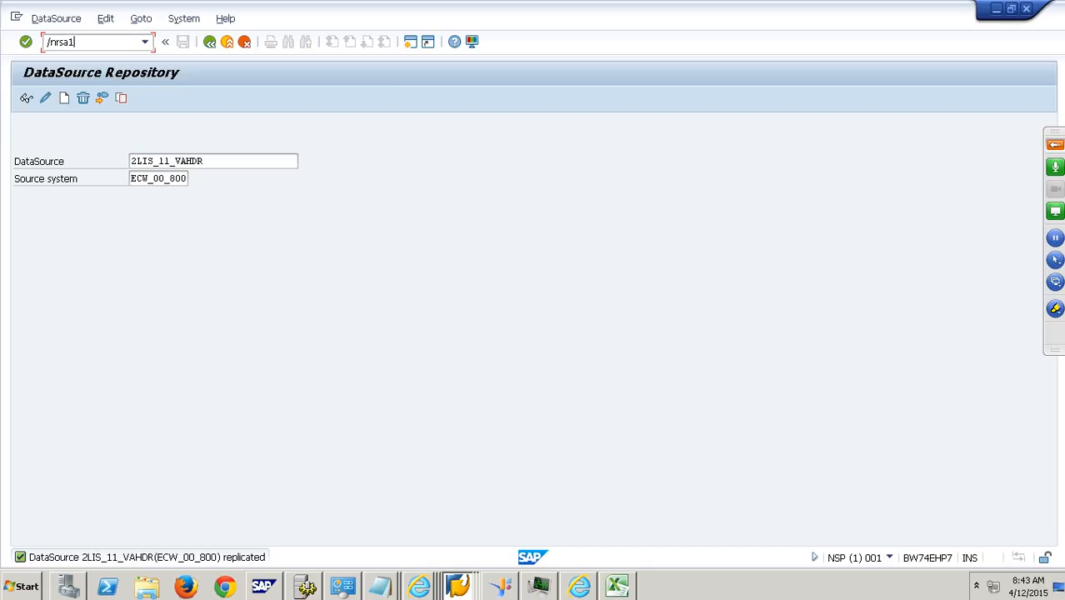
key("Return")
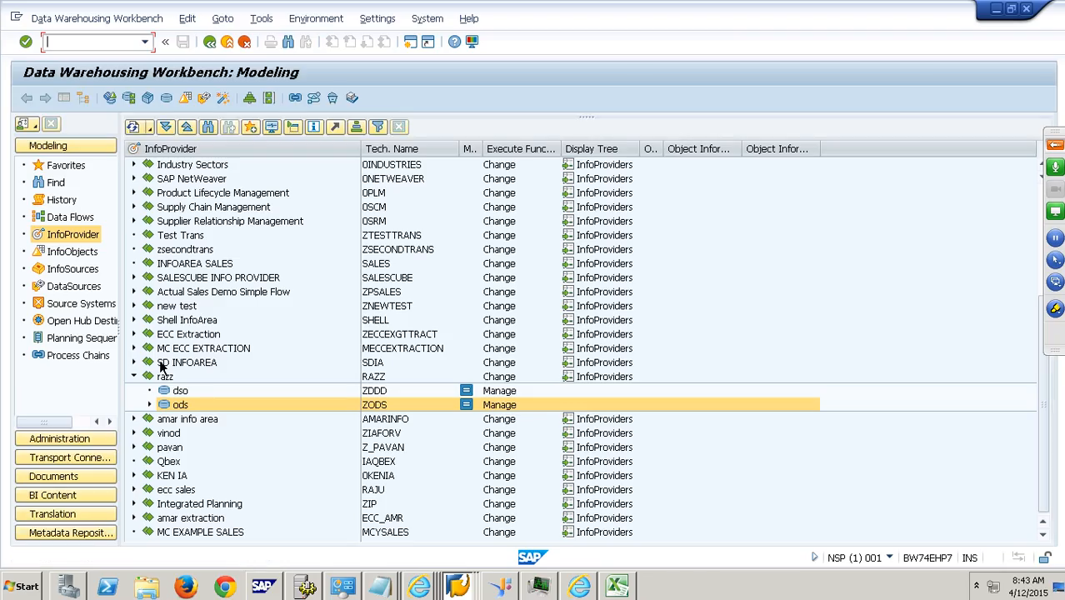
left_click(90, 304)
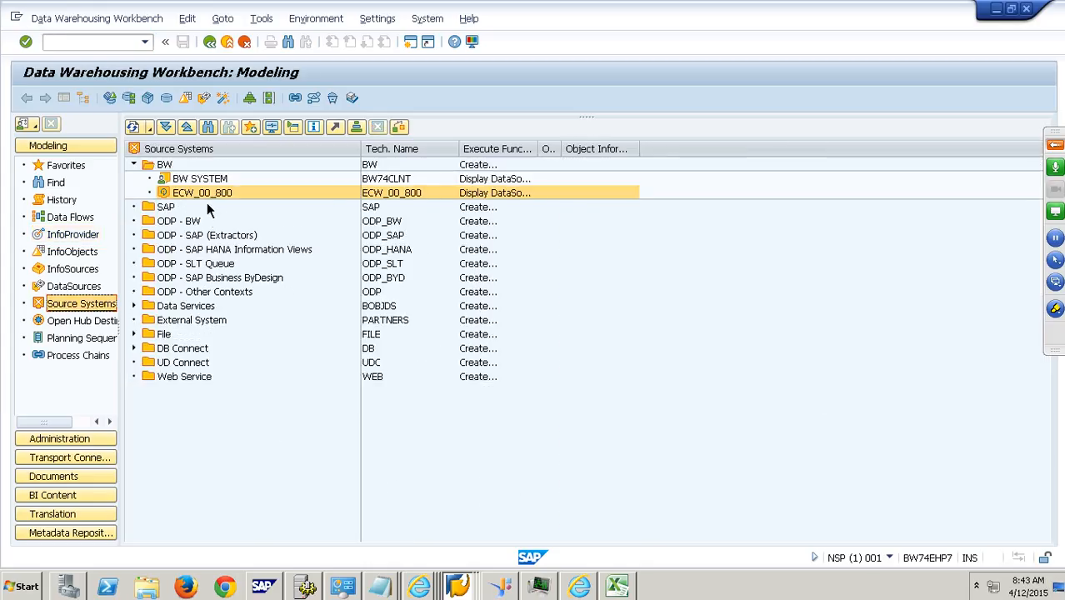
right_click(208, 197)
left_click(263, 205)
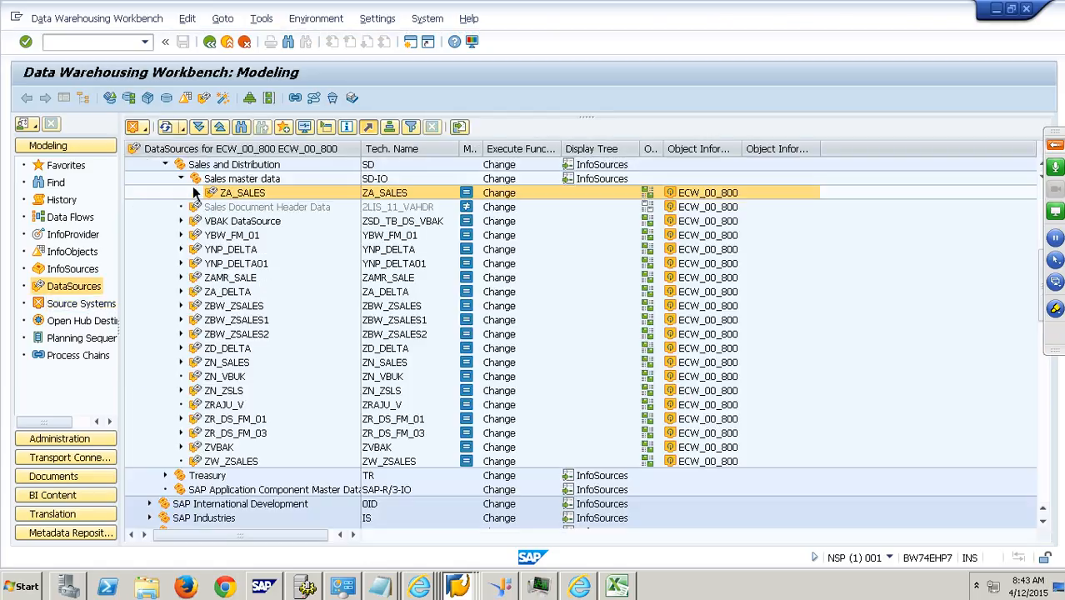
- Locate the Sales Document Header Data DataSource under Sales and Distribution and copy its technical name
left_click(183, 181)
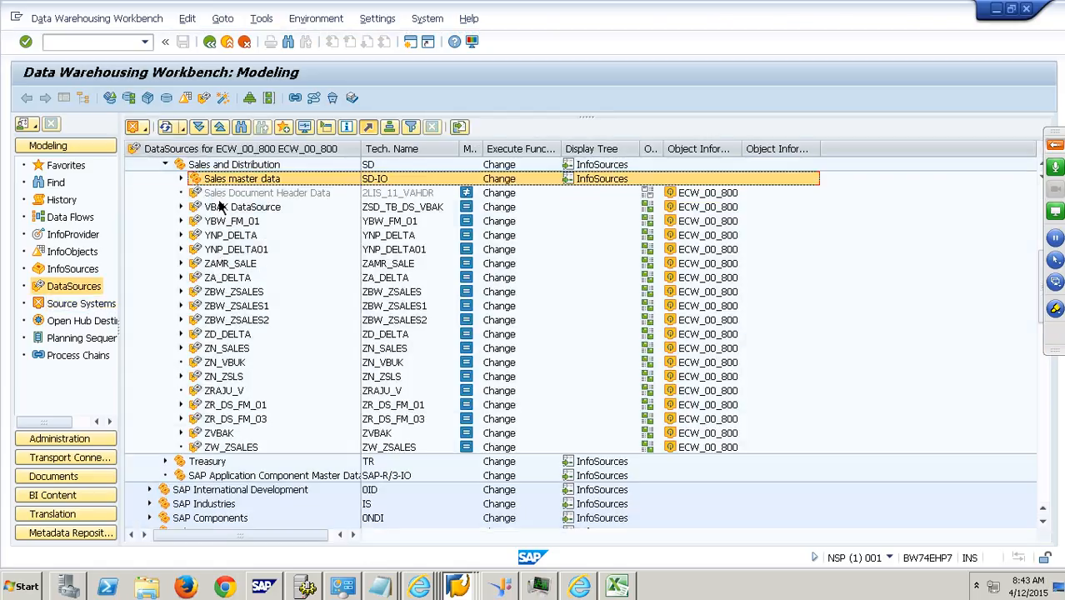
left_click(401, 200)
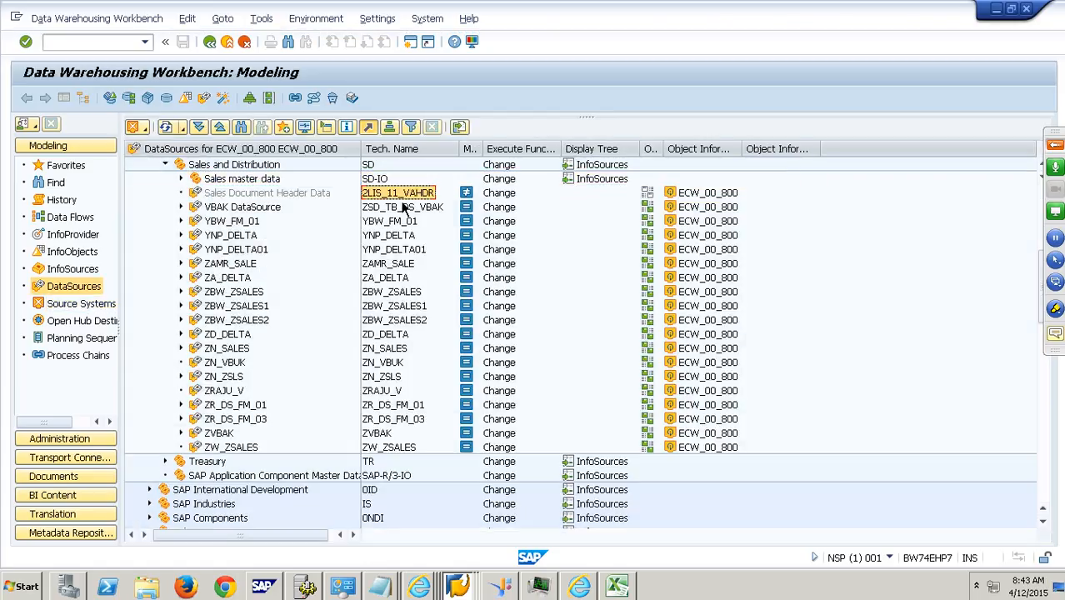
left_click(243, 199)
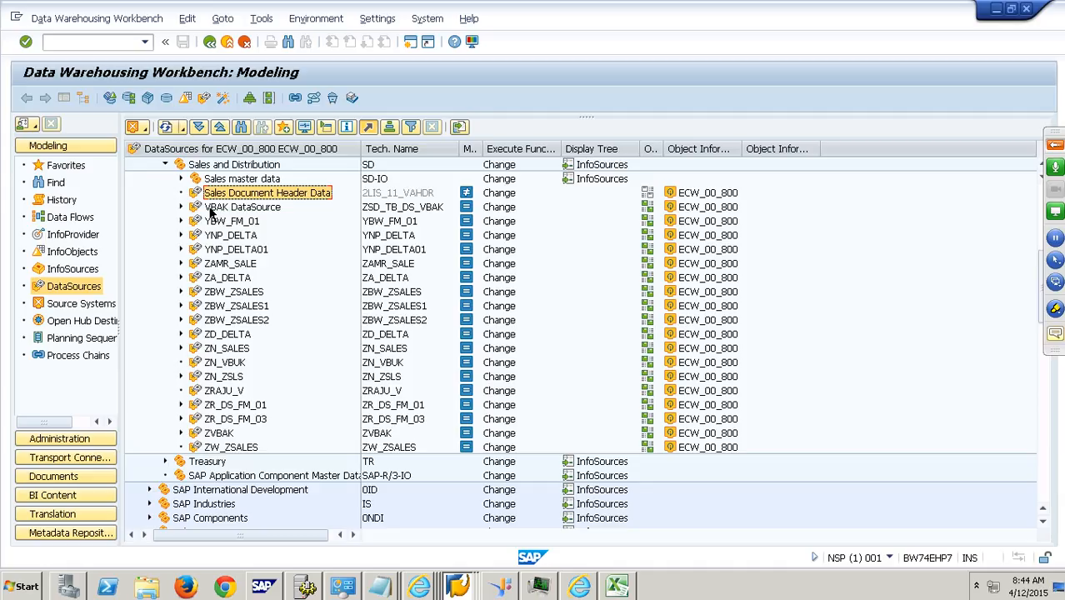
right_click(260, 200)
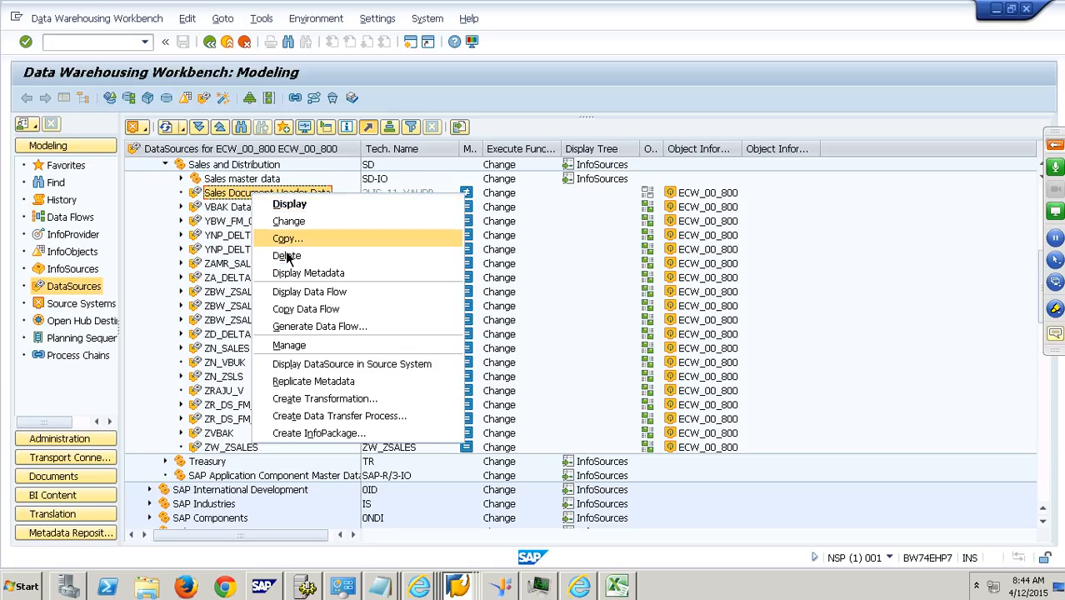
left_click(249, 203)
left_click(393, 199)
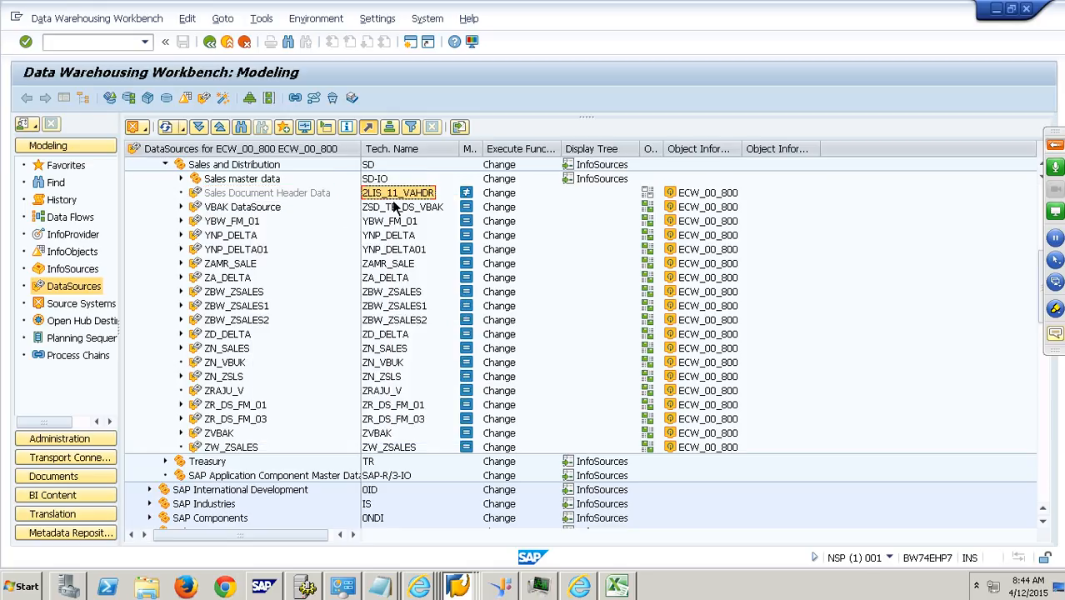
- Run transaction RSDS and specify DataSource 2LIS_11_VAHDR with source system ECW_00_800
left_click(116, 47)
type("/nrsds")
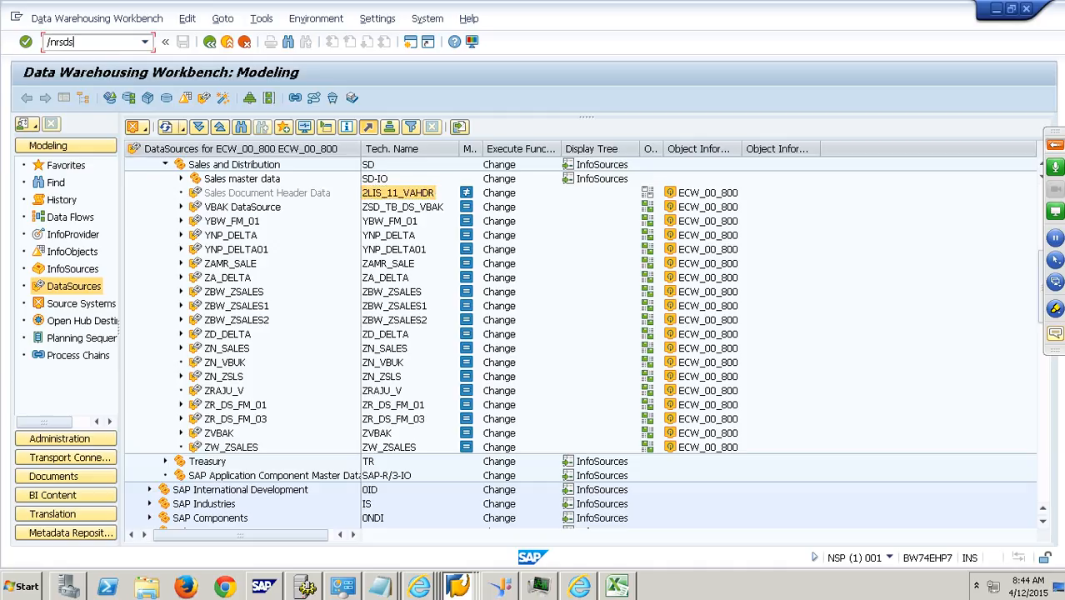
key("Return")
key("ctrl+v")
key("Tab")
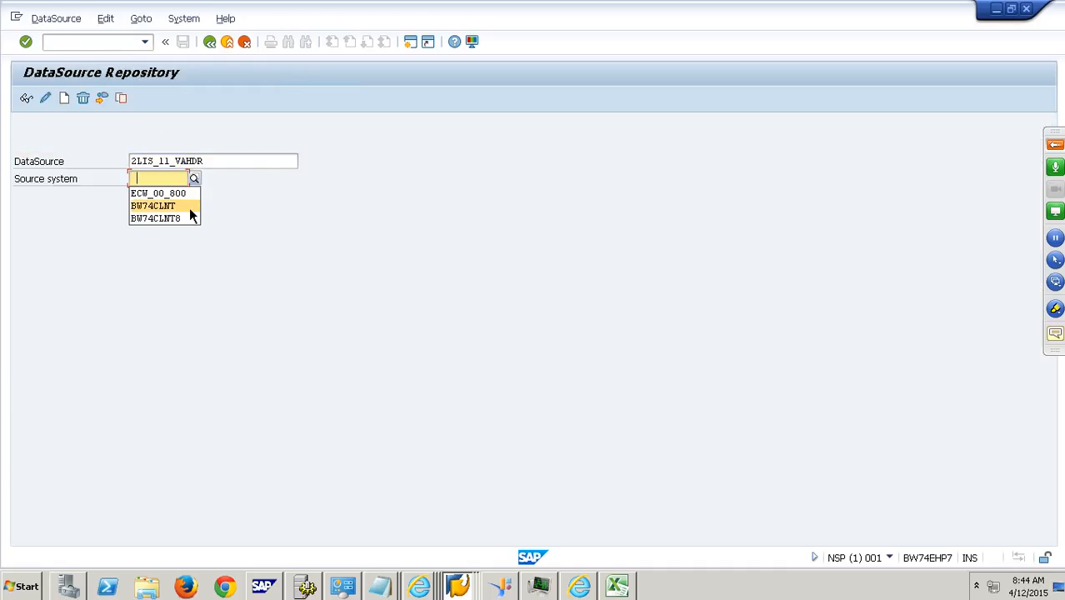
left_click(190, 199)
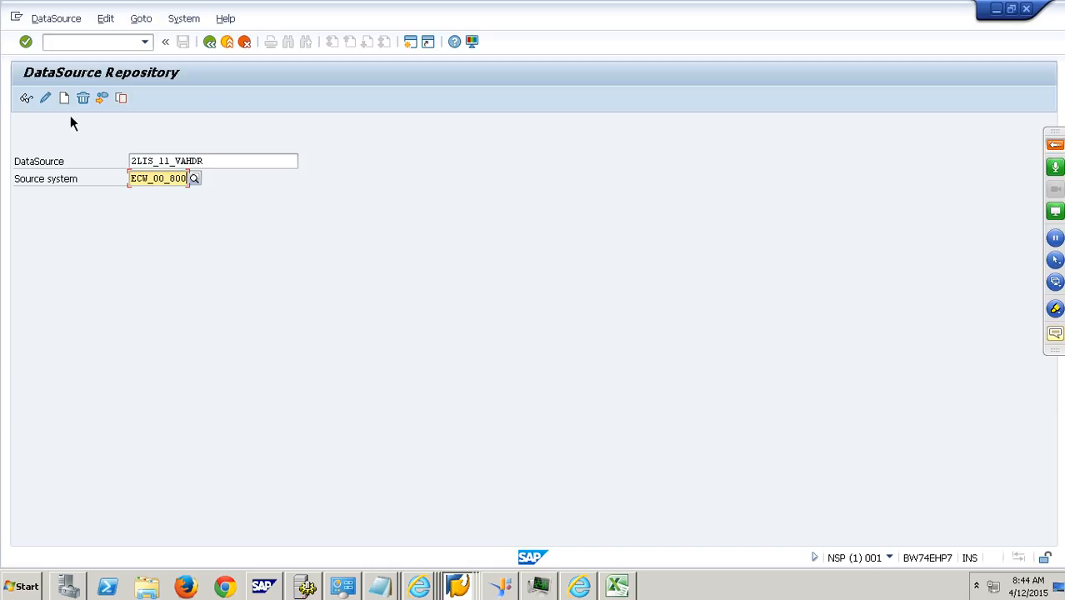
- Restore 2LIS_11_VAHDR as a 3.x DataSource and agree to the recovery
left_click(56, 19)
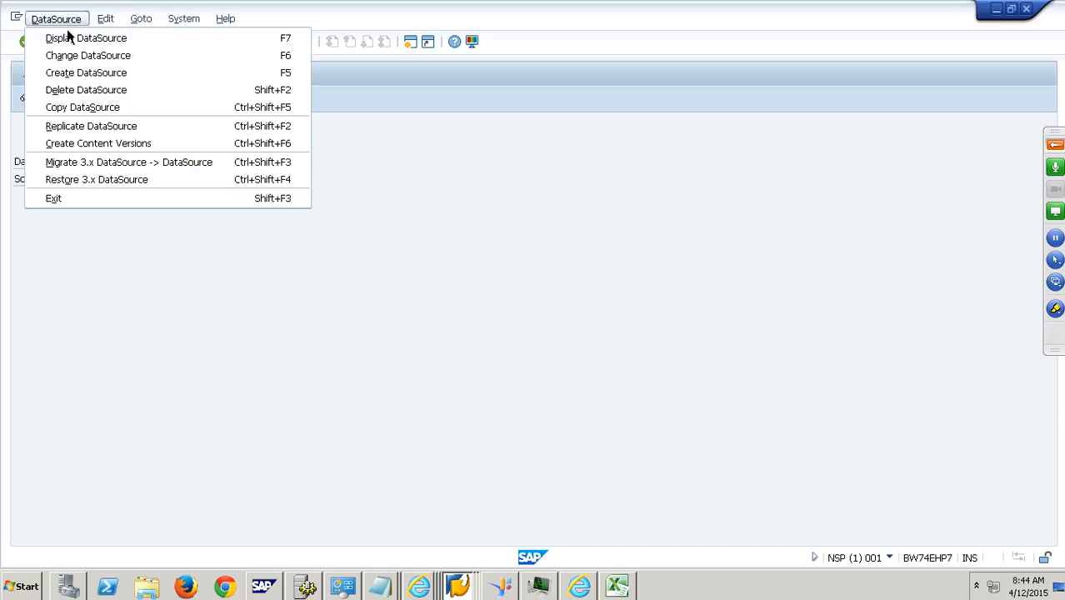
left_click(104, 188)
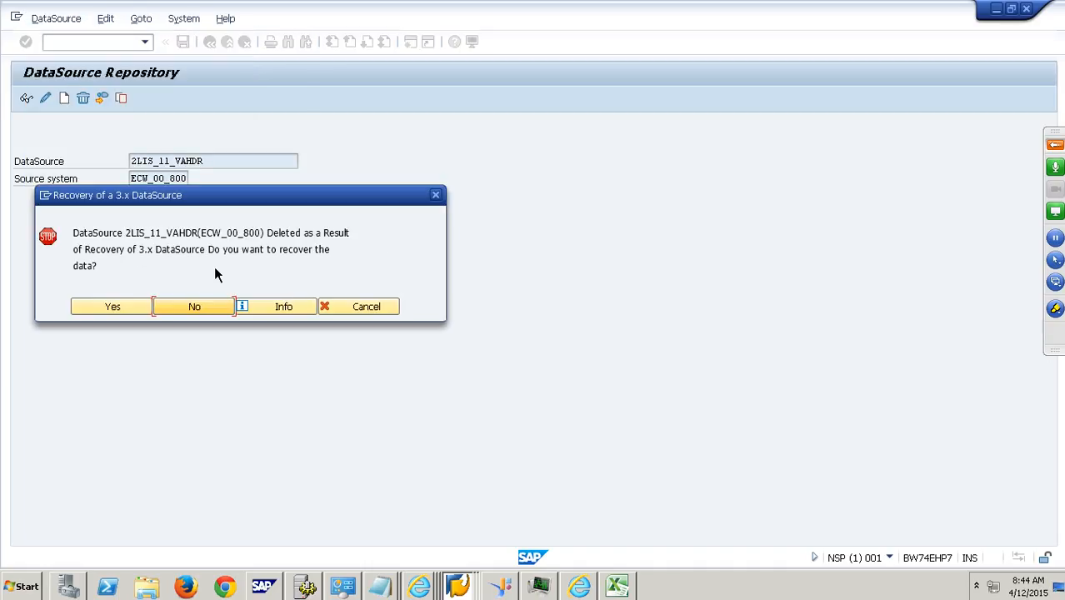
left_click(129, 315)
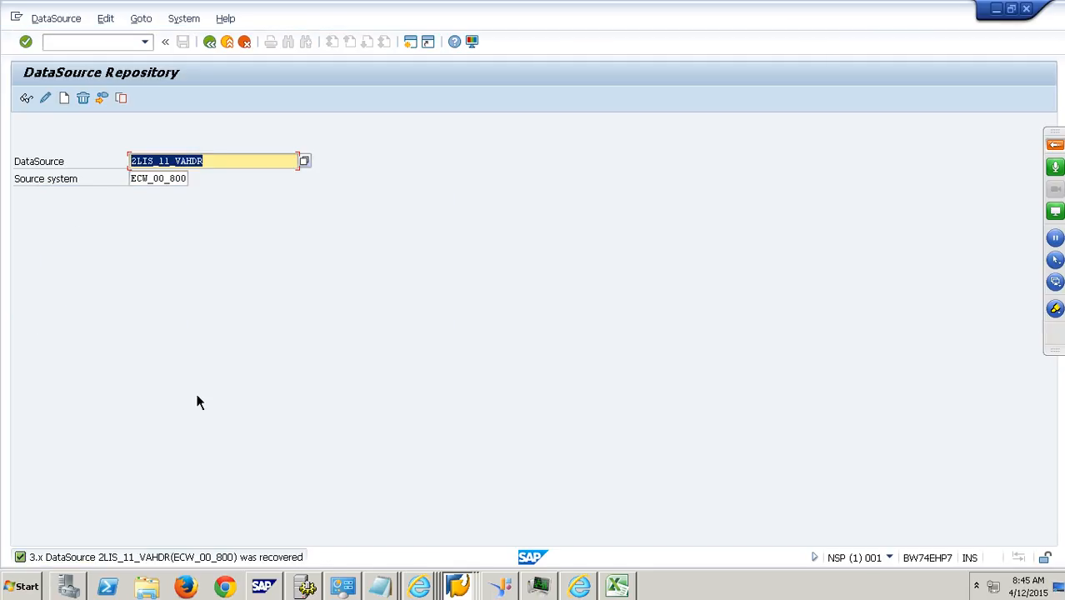
- Return to transaction RSA1, refresh the DataSource tree and select 2LIS_11_VAHDR under Sales and Distribution
left_click(121, 45)
type("/nrsa1")
key("Return")
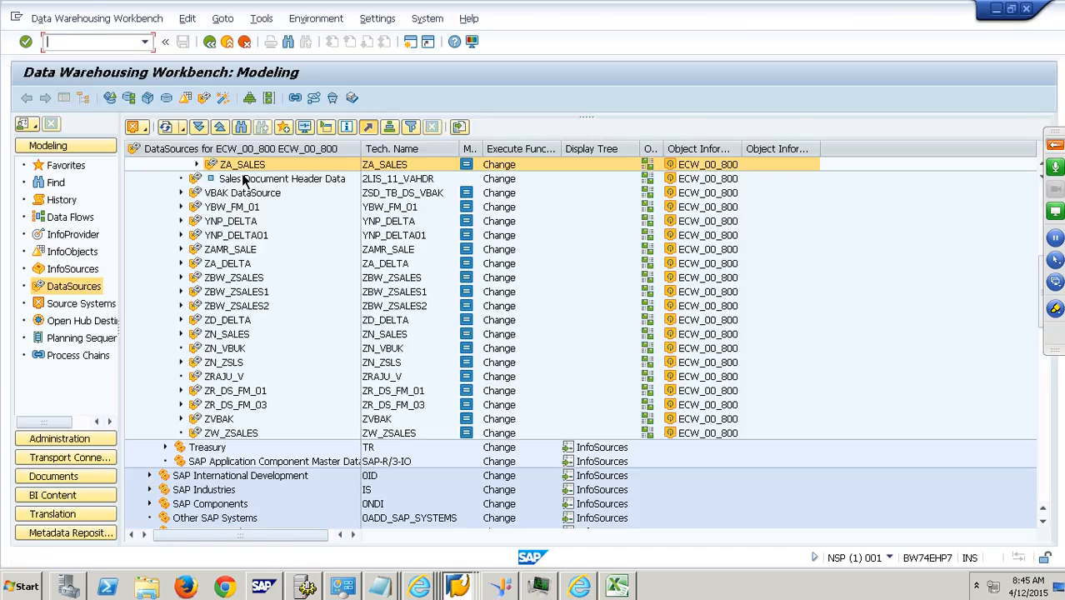
left_click(167, 128)
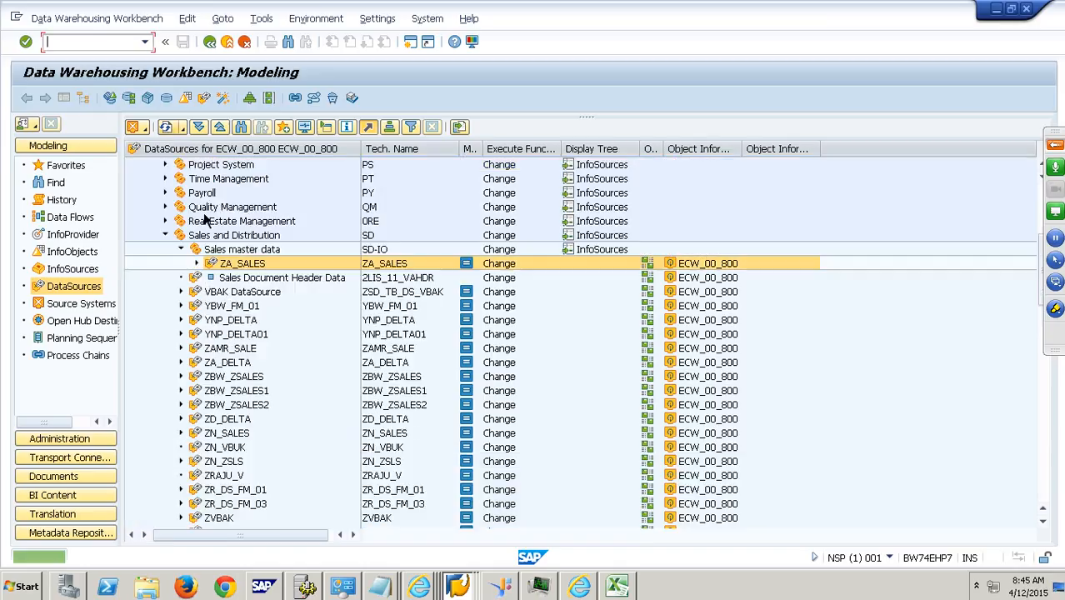
left_click(251, 281)
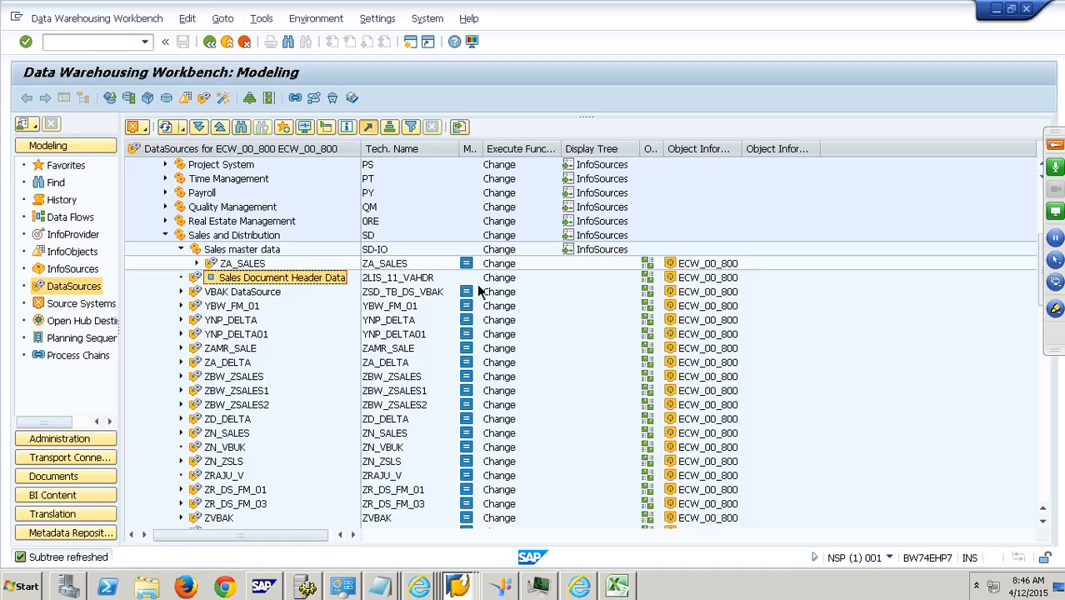
left_click(420, 284)
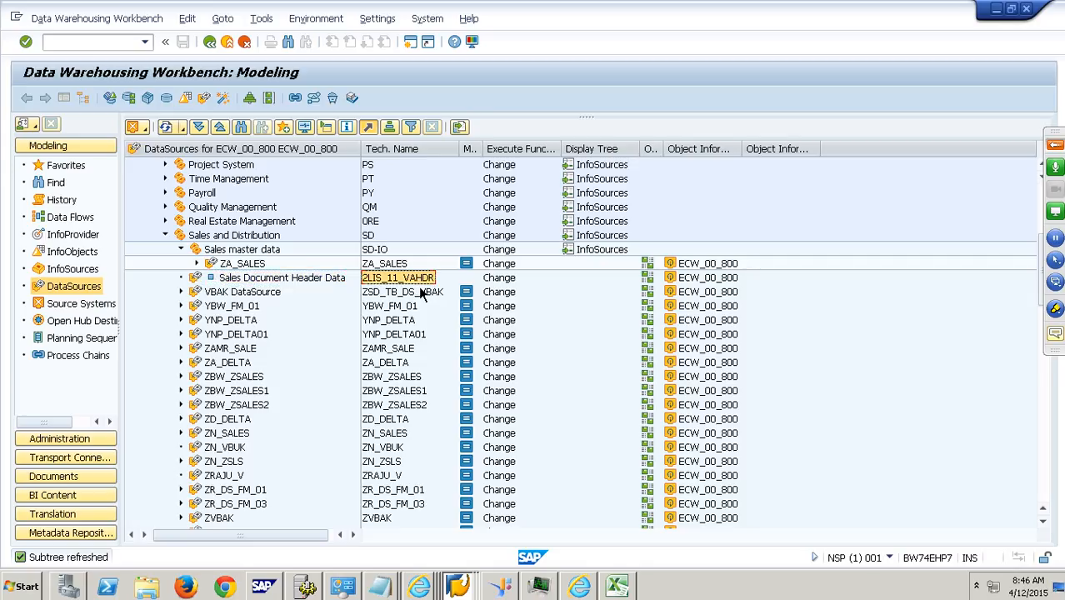
- Go to the BI Content area and show the lower part of the object types list
left_click(89, 499)
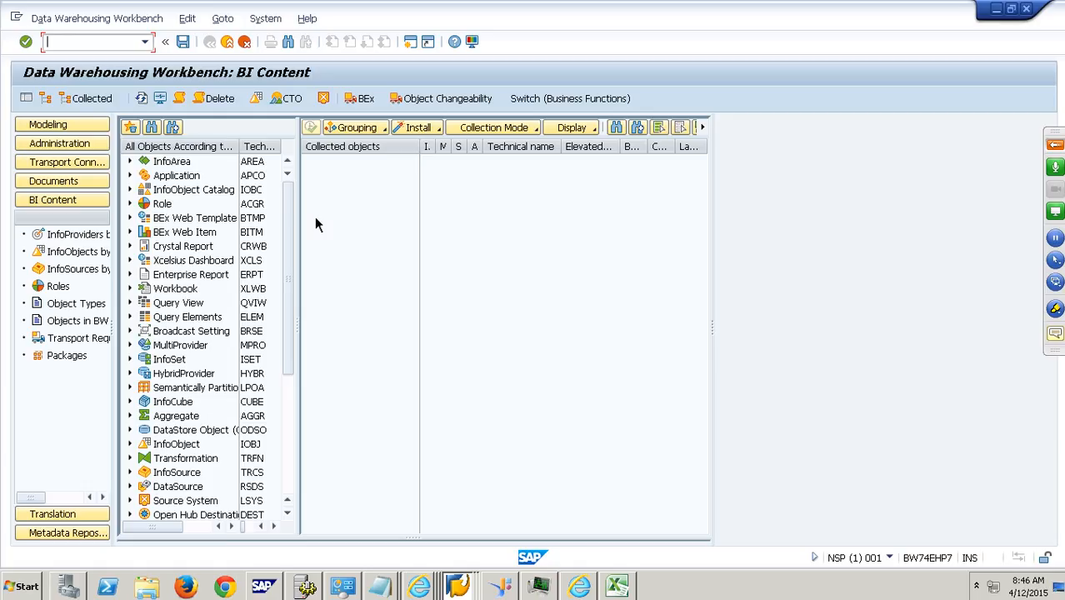
left_click(429, 129)
left_click(351, 234)
left_click_drag(292, 231, 317, 355)
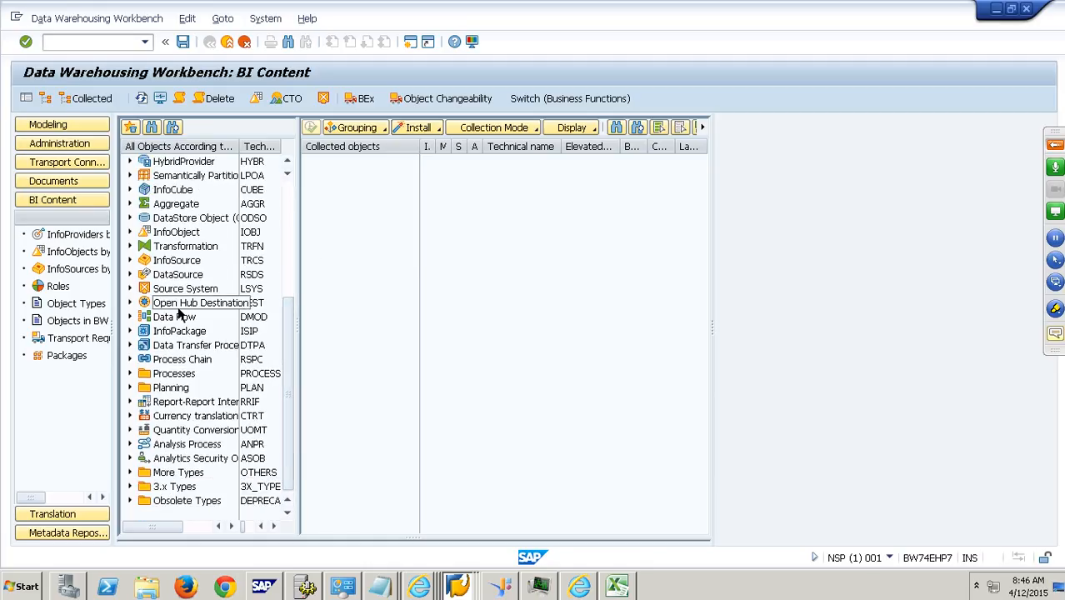
left_click(131, 260)
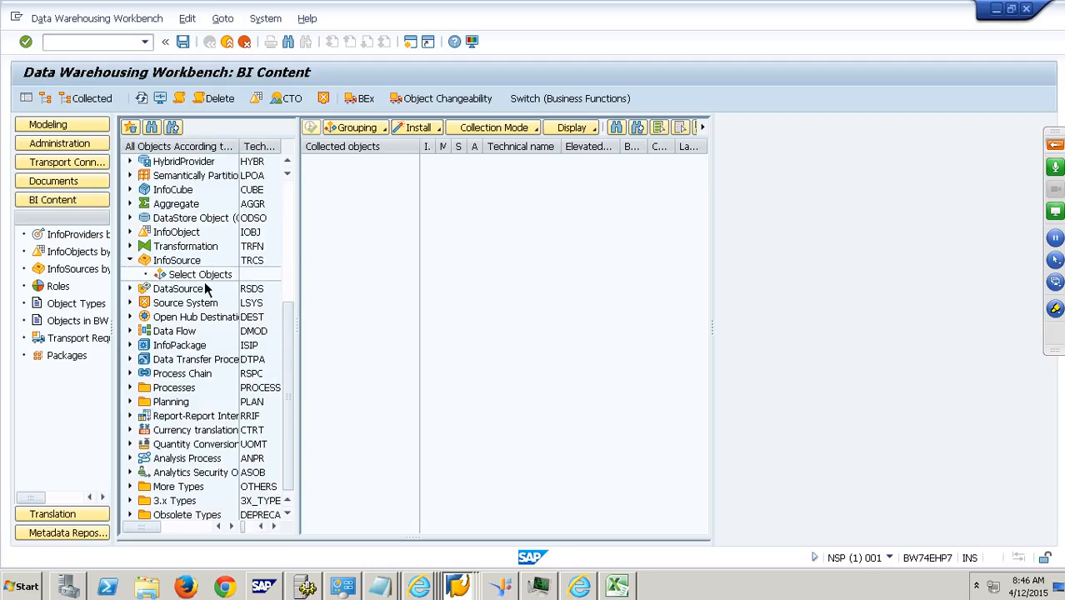
double_click(204, 275)
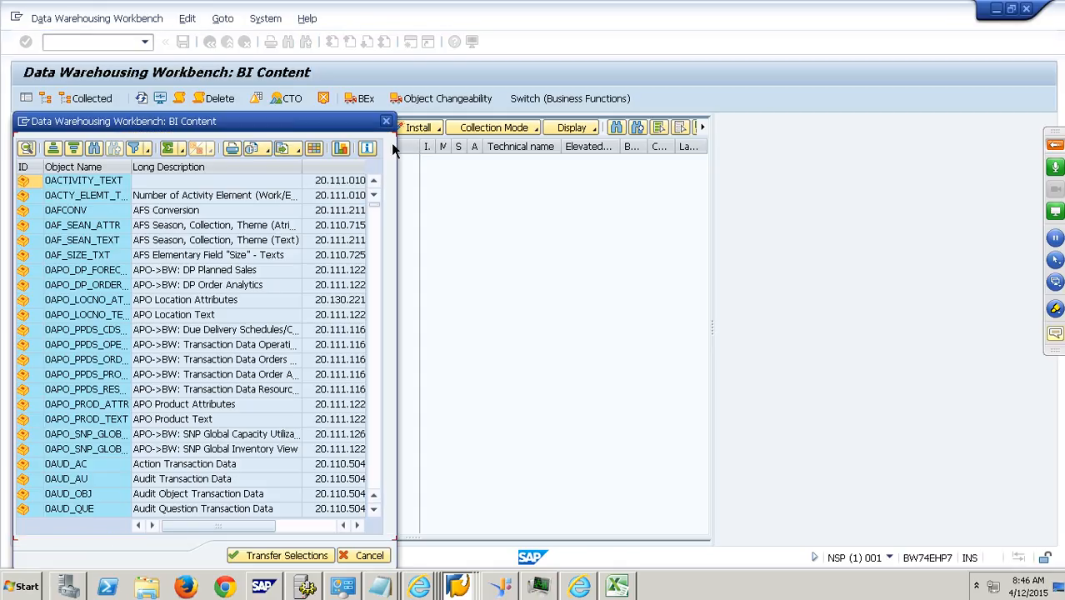
left_click(386, 121)
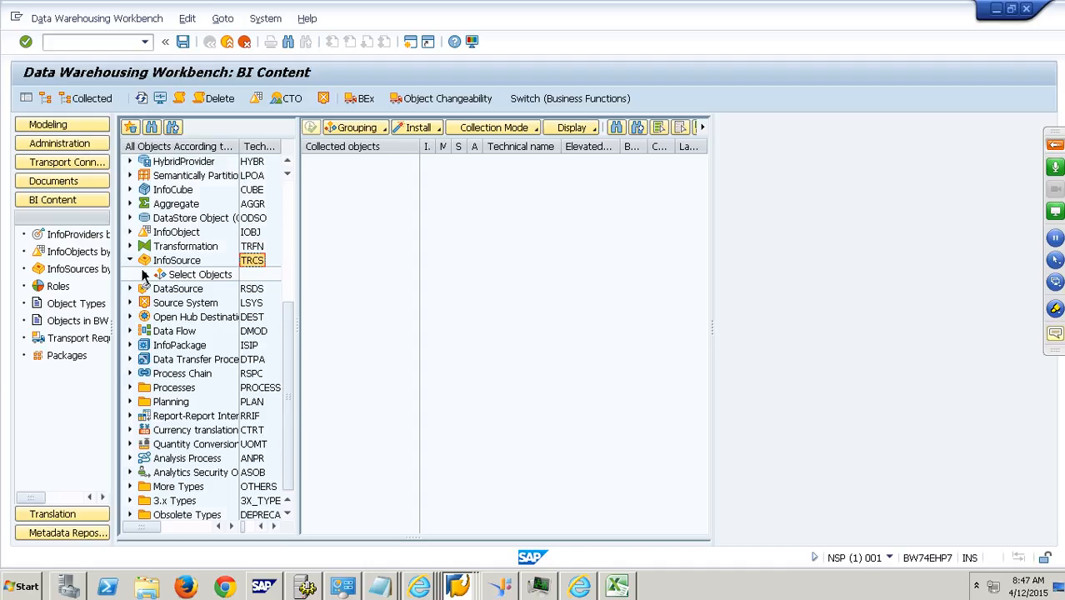
left_click(131, 260)
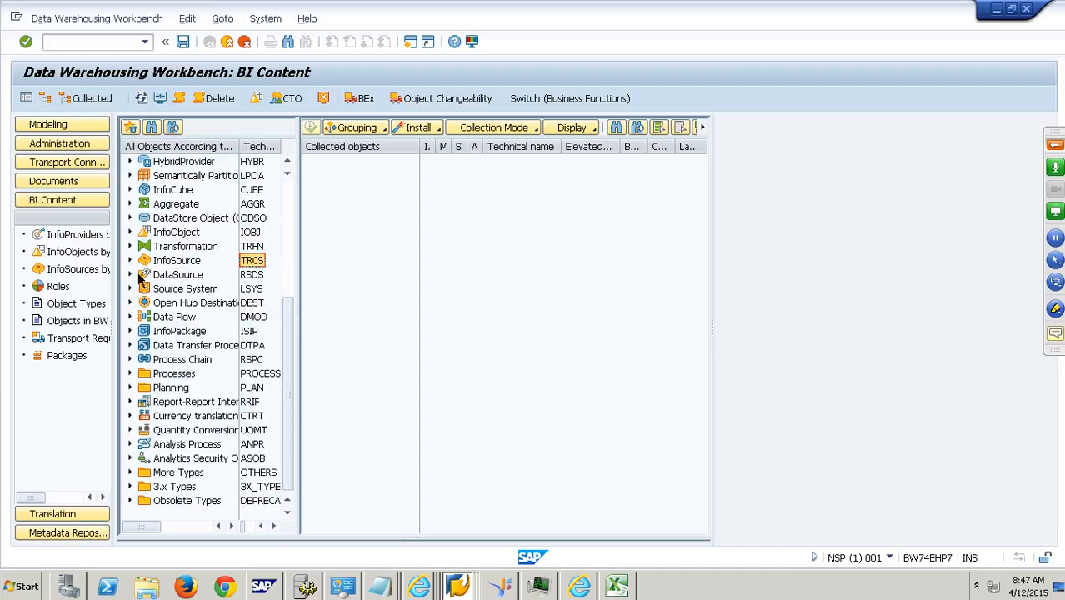
- Expand the 3.x Types and open the object selection for 3.x InfoSource
double_click(143, 487)
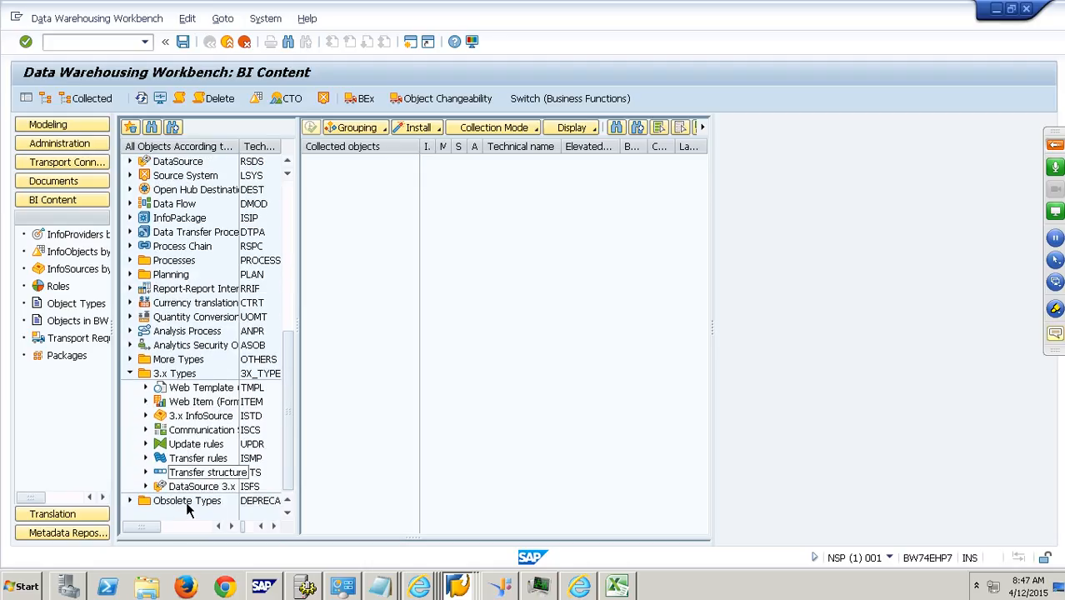
left_click(193, 421)
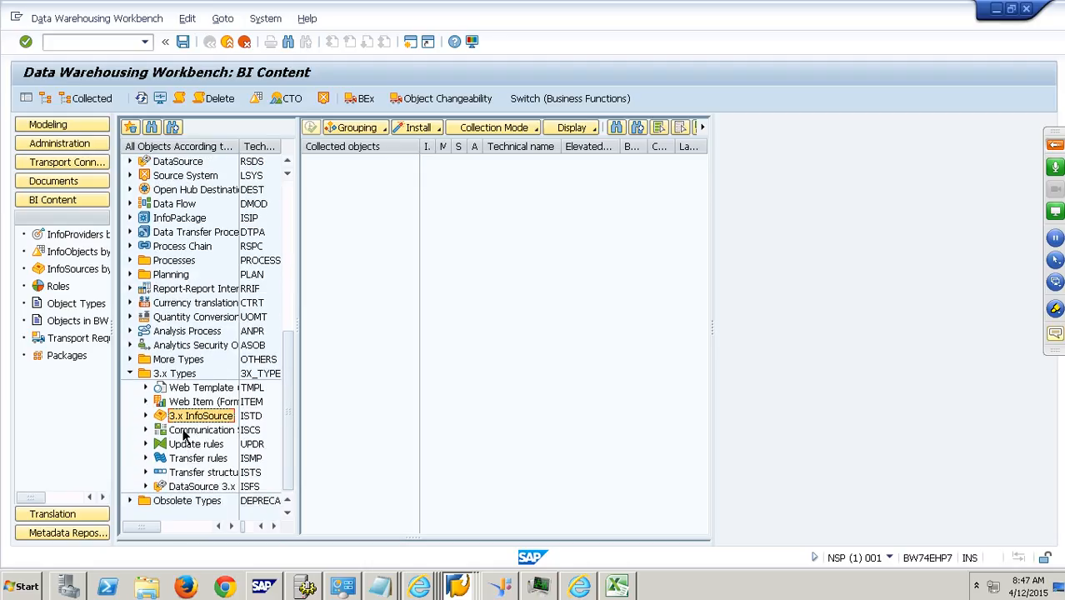
left_click(145, 415)
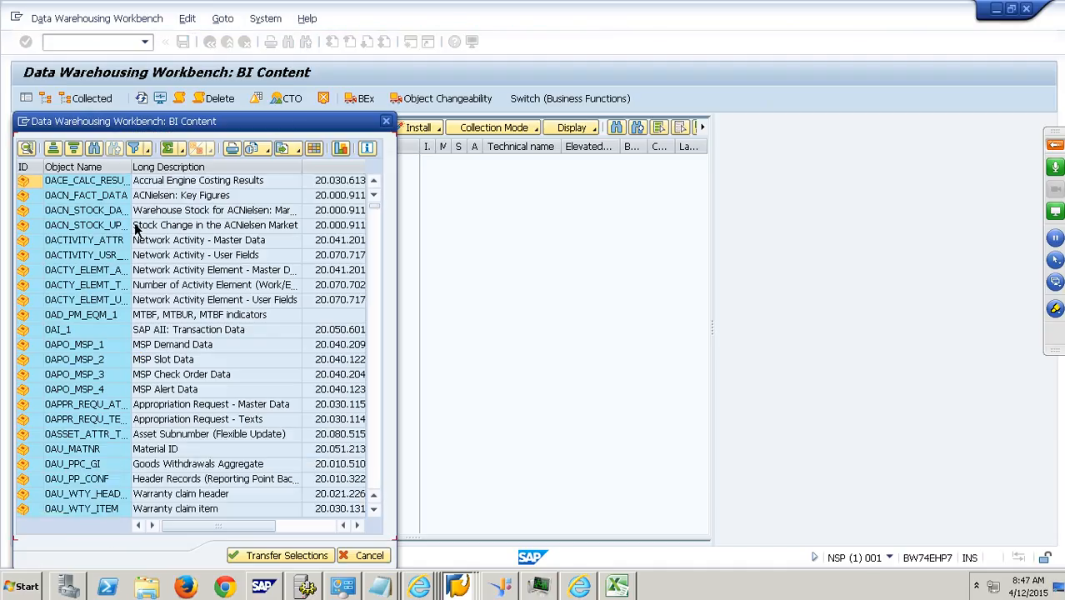
- Search the 3.x InfoSource object list for 2LIS_11_VAHDR and close the search
left_click(95, 148)
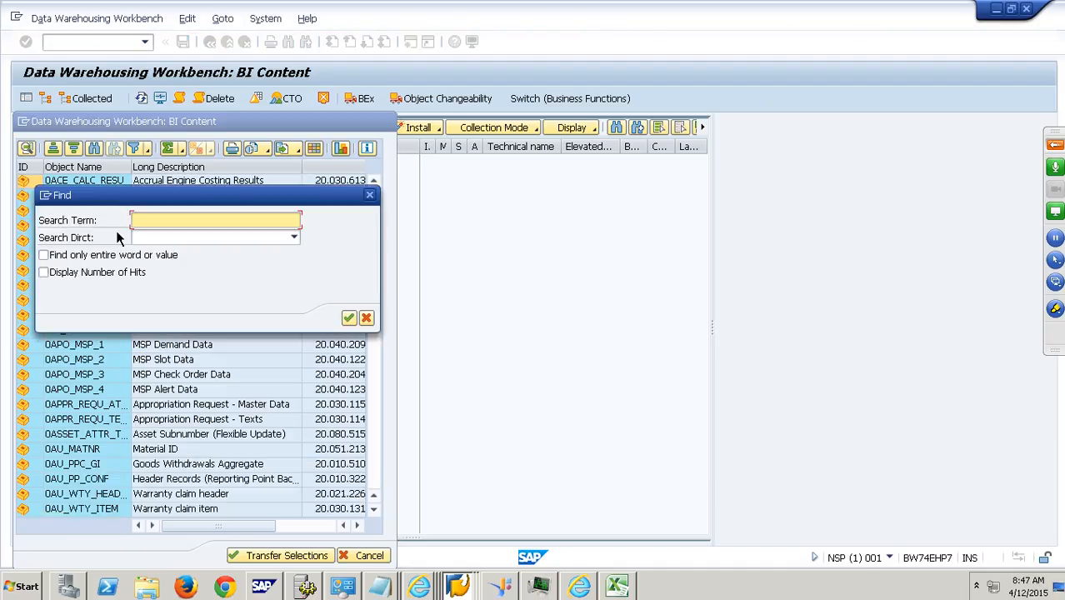
type("2LIS_")
type("11_VAHDR")
key("Return")
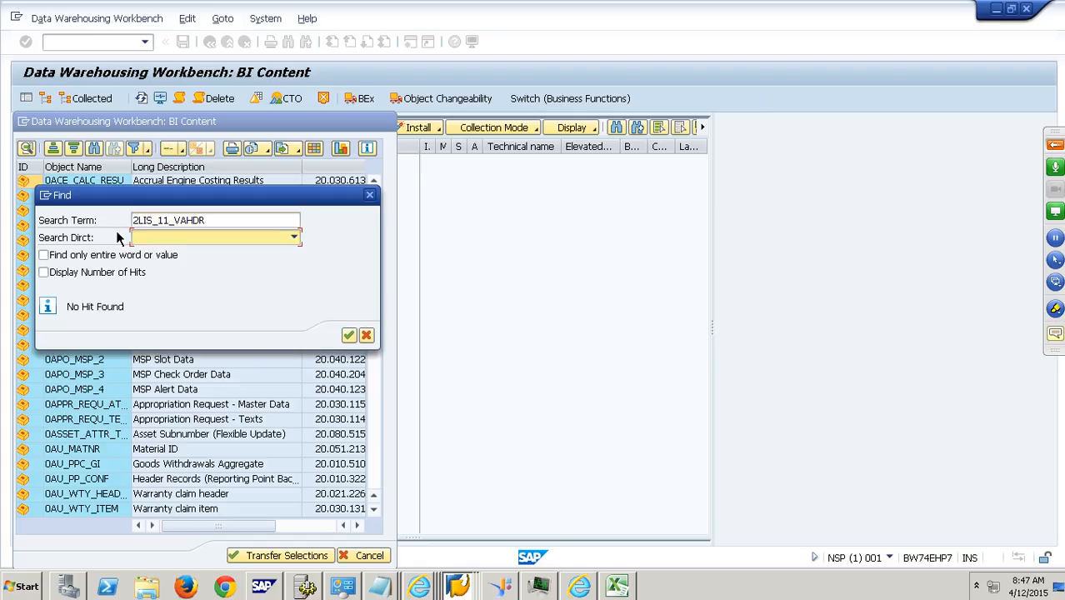
left_click(367, 335)
- Look through the 2LIS entries in the 3.x InfoSource list for 2LIS_11_VAHDR and cancel the object selection
scroll(390, 457, "down", 20)
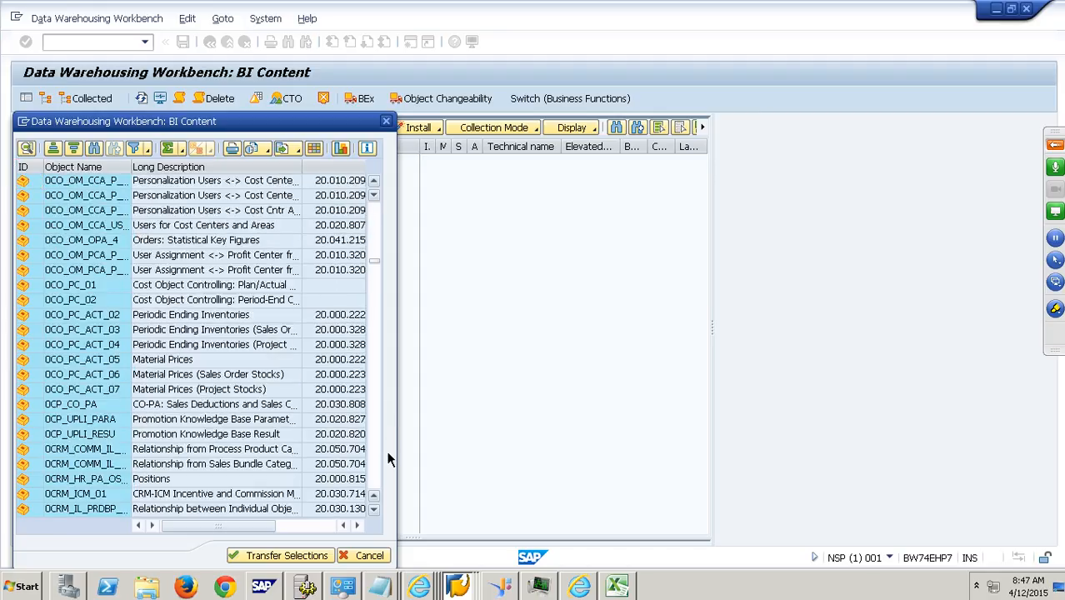
scroll(381, 460, "down", 20)
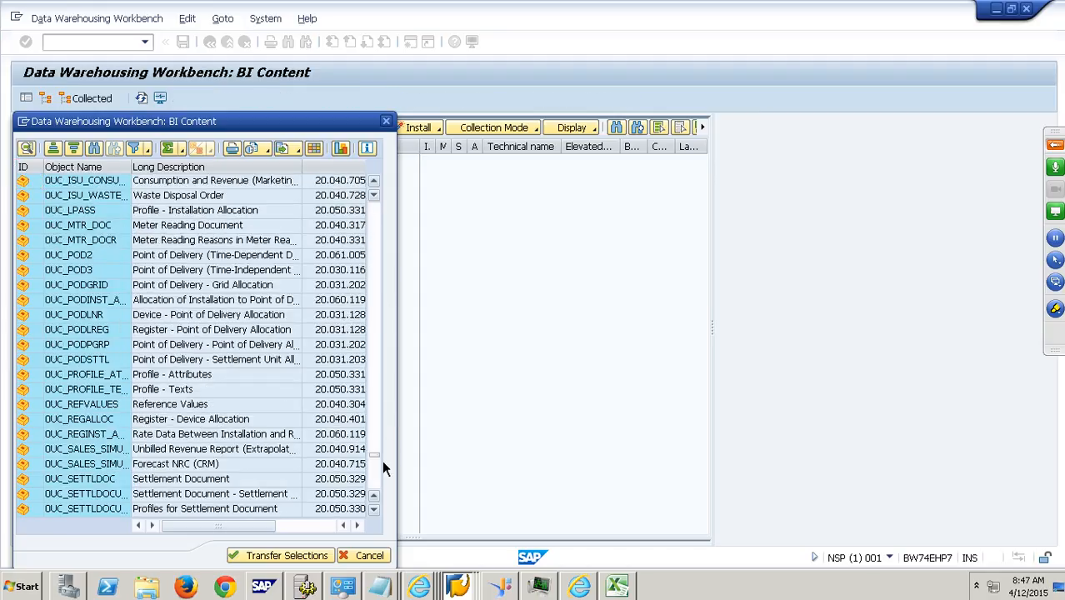
scroll(386, 471, "up", 7)
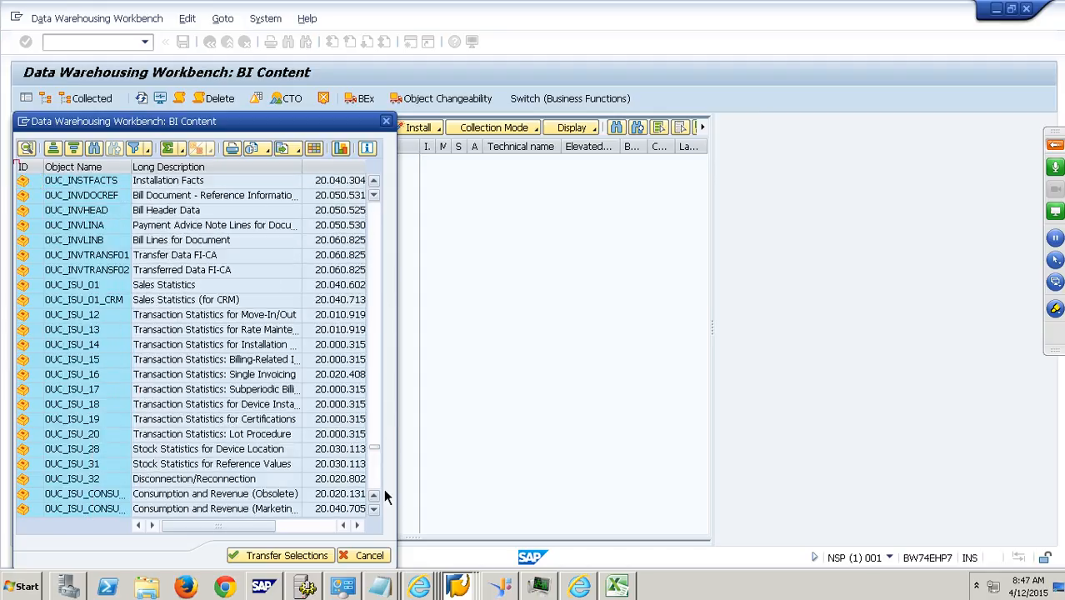
scroll(385, 490, "down", 15)
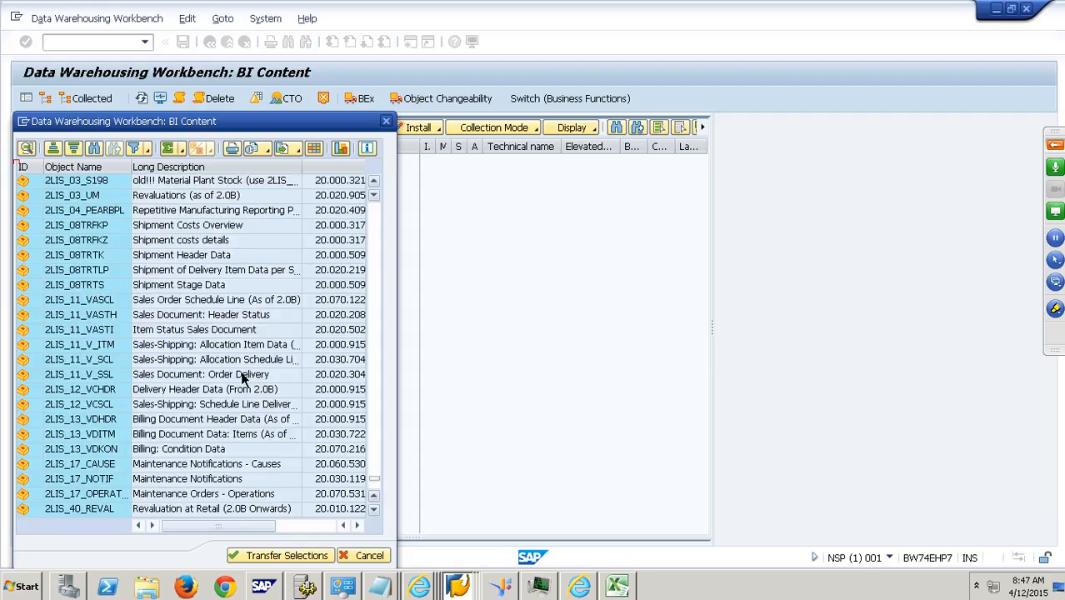
left_click(117, 422)
scroll(117, 430, "down", 3)
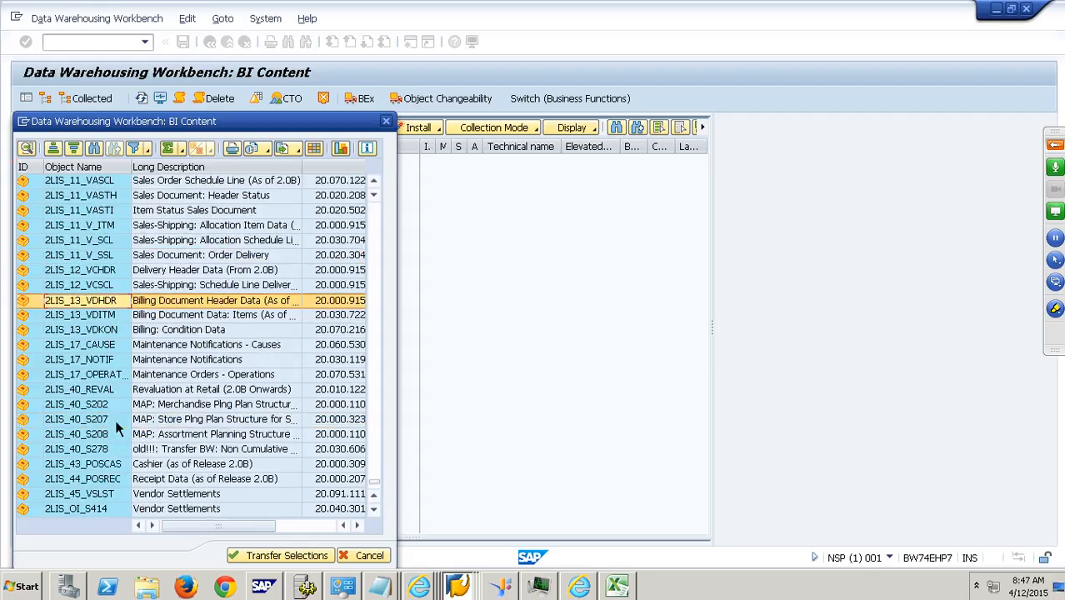
scroll(118, 430, "up", 4)
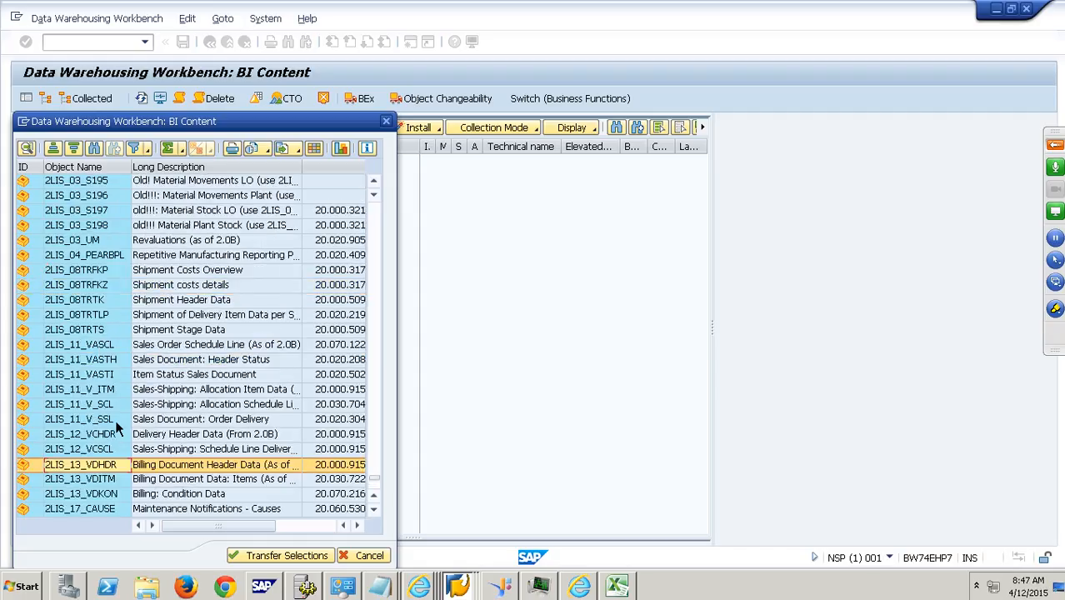
left_click(360, 555)
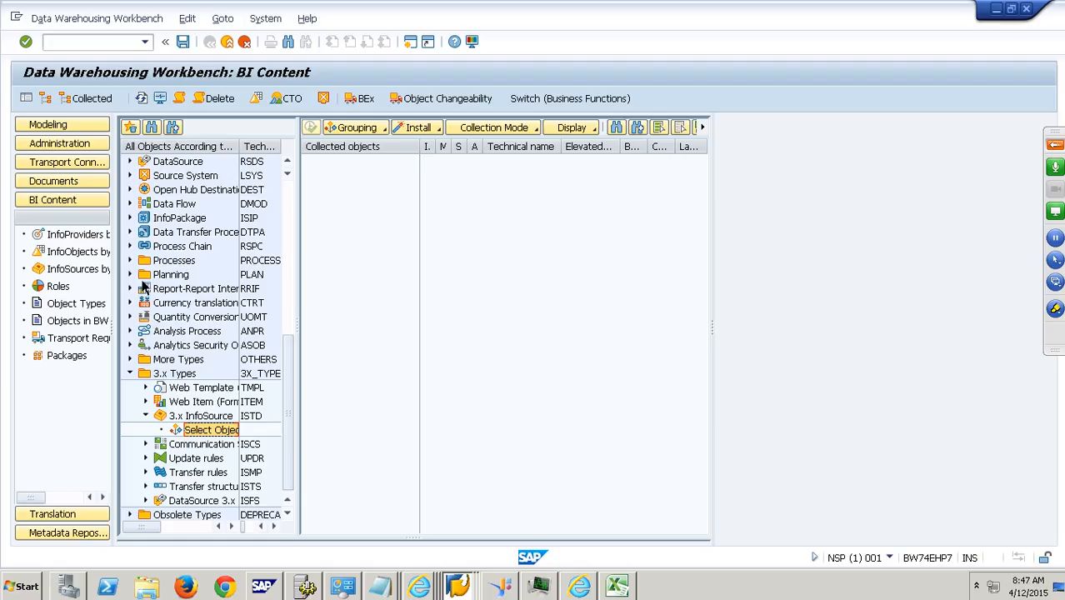
- Expand the standard InfoSource (TRCS) object type and open its object selection
scroll(287, 338, "up", 1)
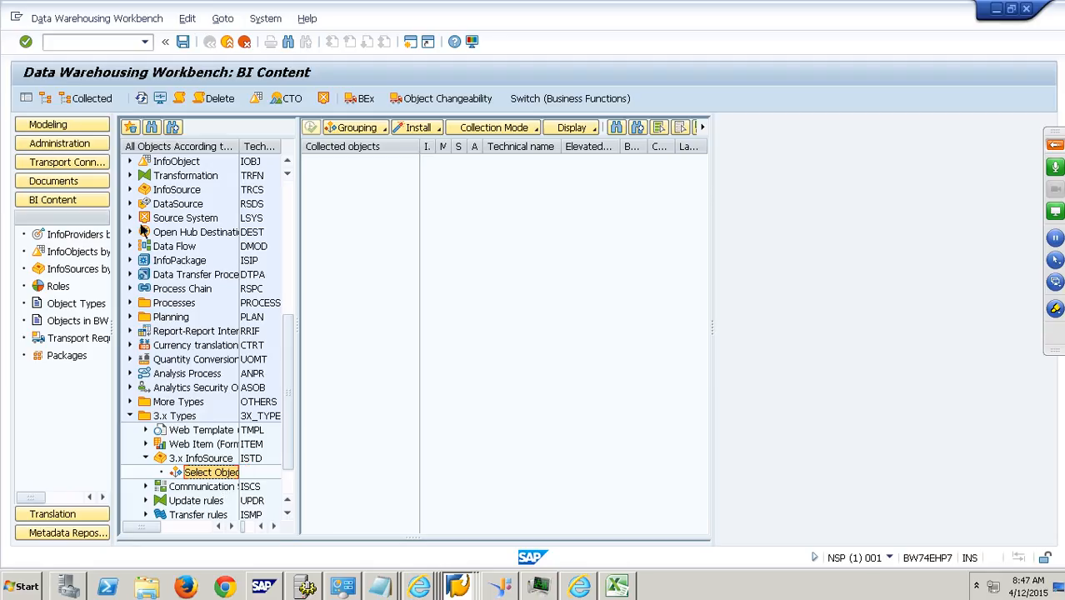
left_click(131, 190)
double_click(206, 210)
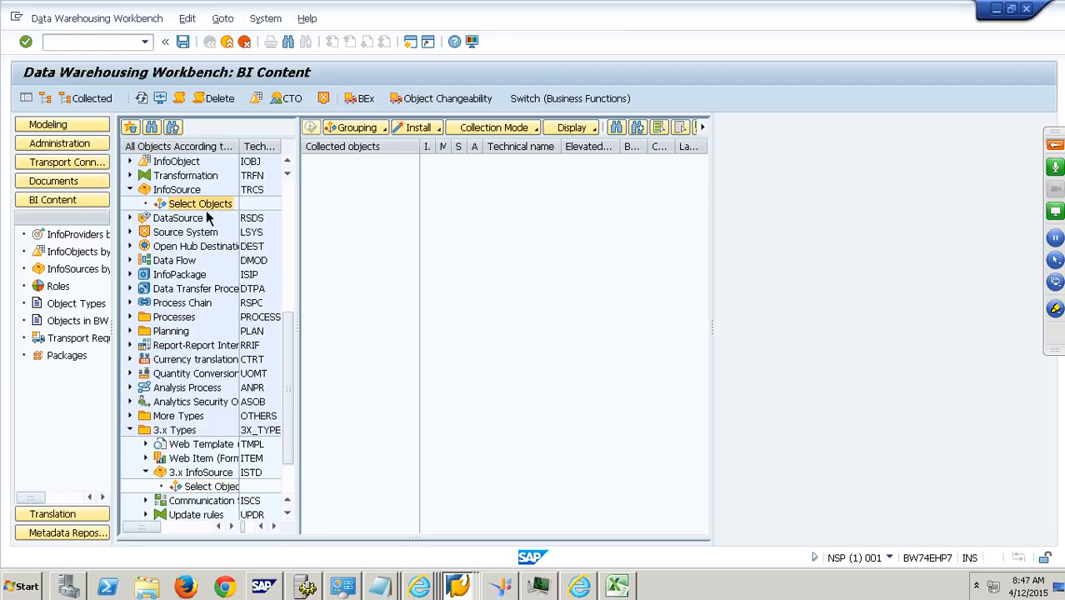
- Find InfoSource 2LIS_11_VAHDR in the object list, select it and transfer it to the collected objects
left_click(98, 150)
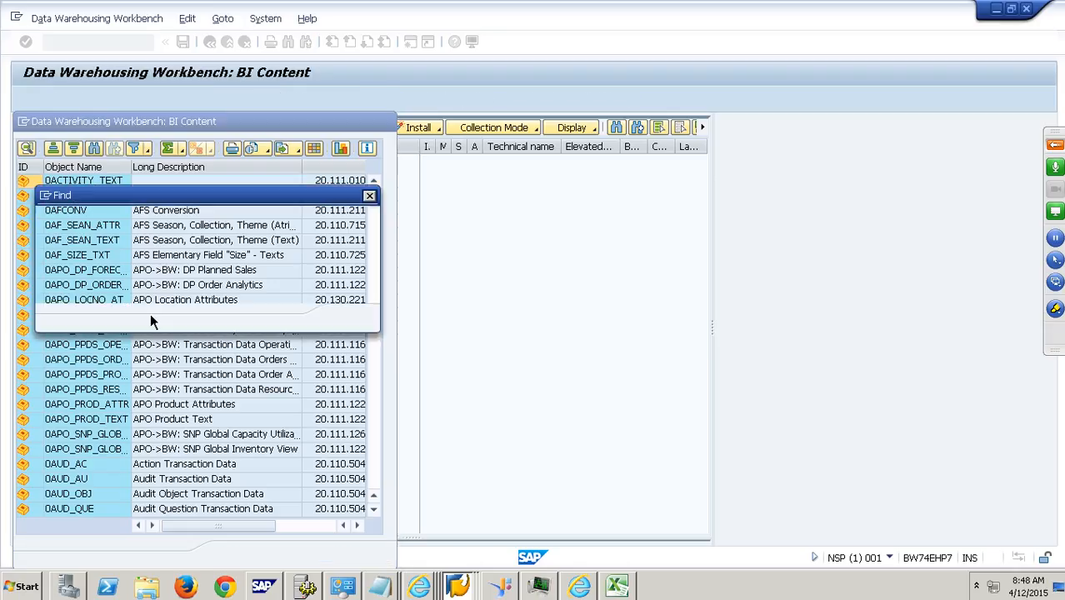
type("2LIS_")
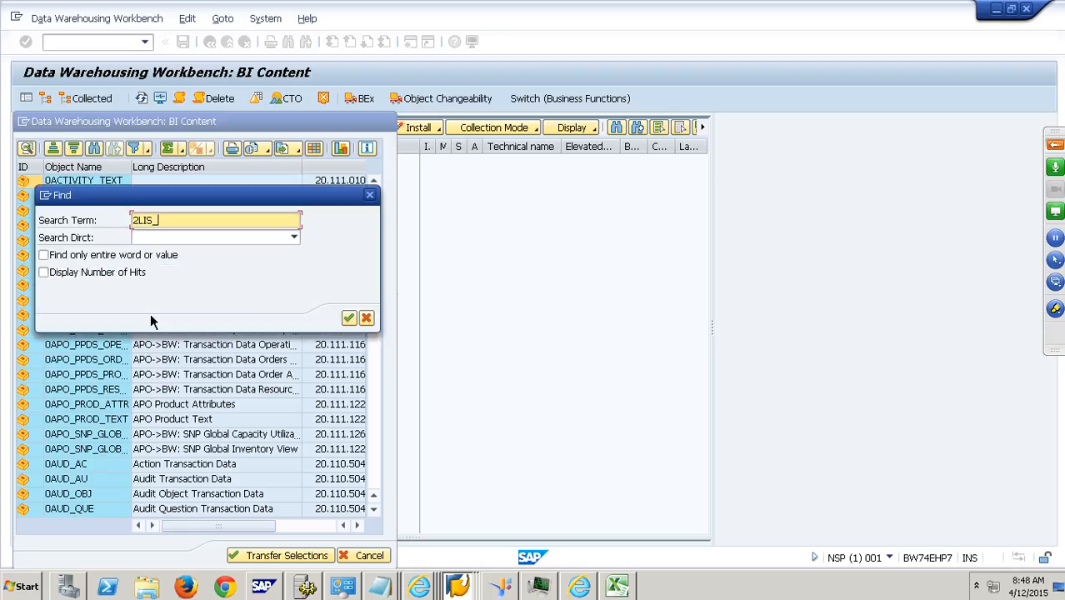
type("11_VAHDR")
key("Return")
left_click(367, 334)
left_click(45, 188)
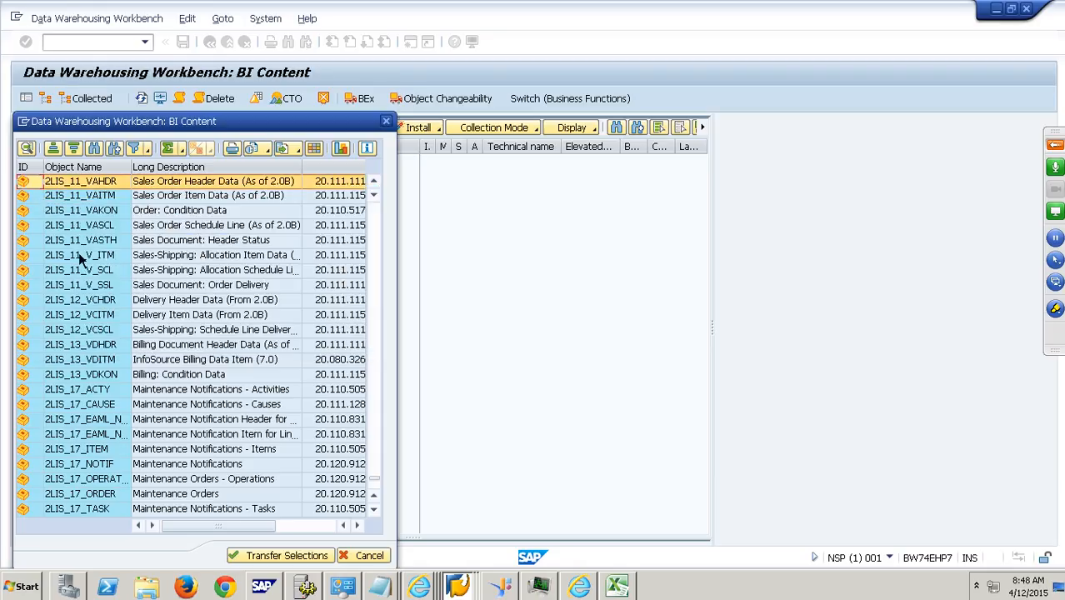
left_click(264, 558)
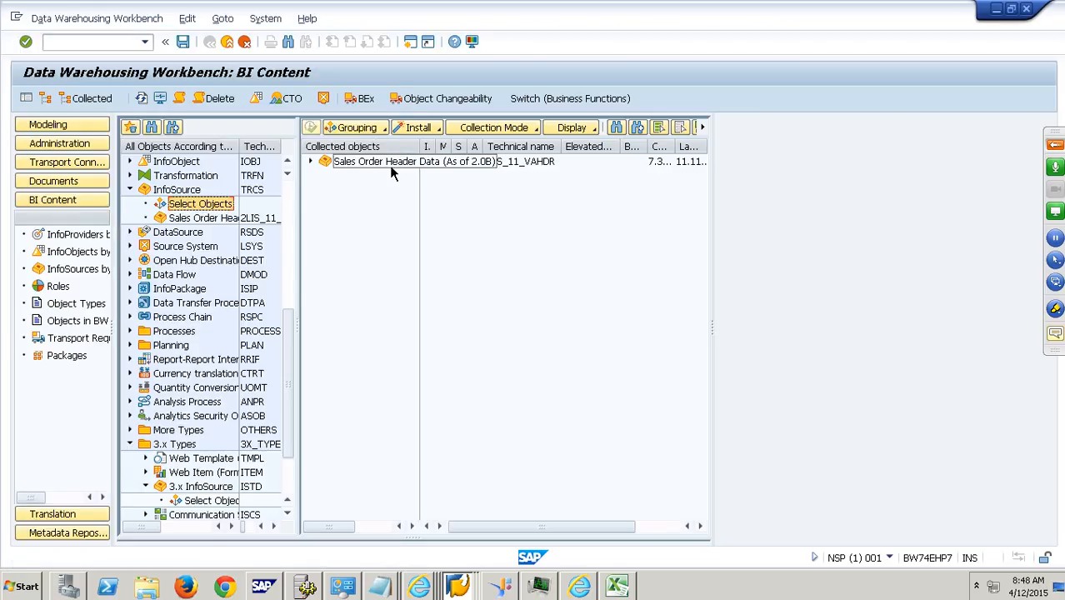
- Expand the collected Sales Order Header Data InfoSource, review its required objects and install the collection in the background
left_click(313, 163)
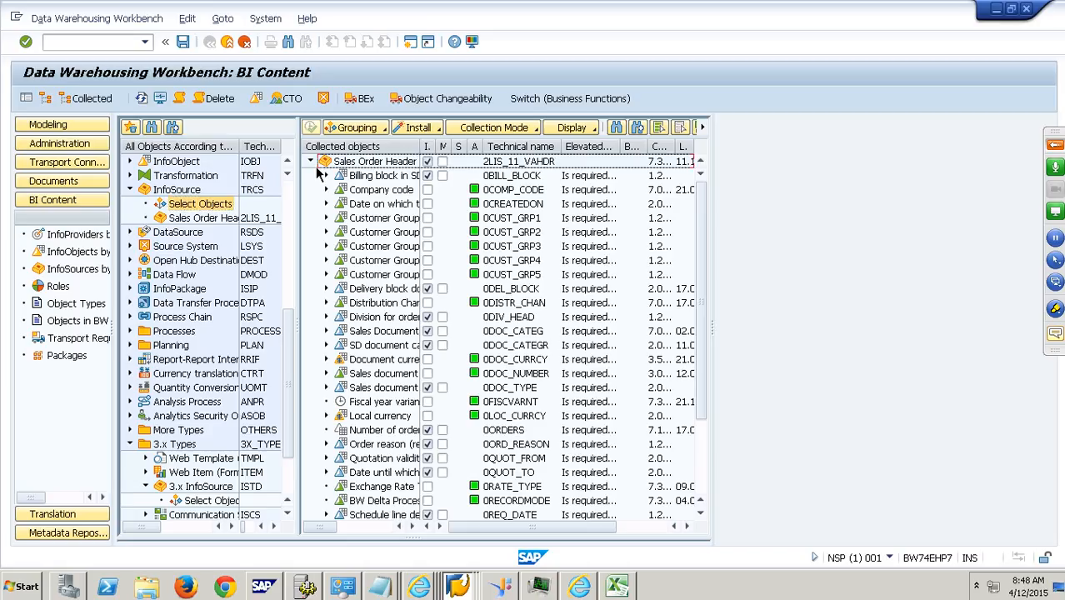
scroll(417, 492, "down", 2)
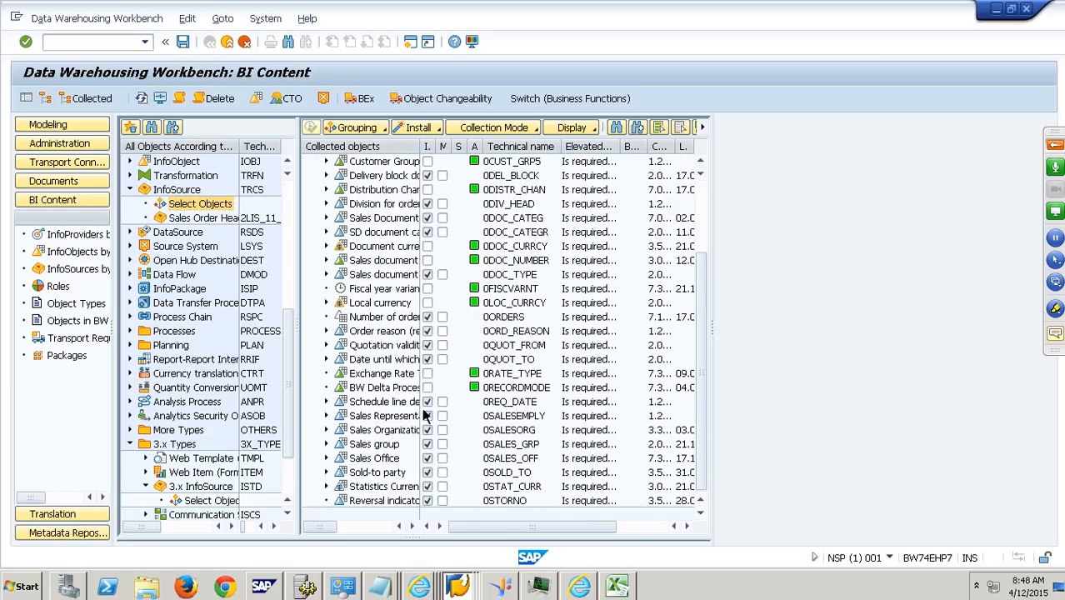
left_click(416, 128)
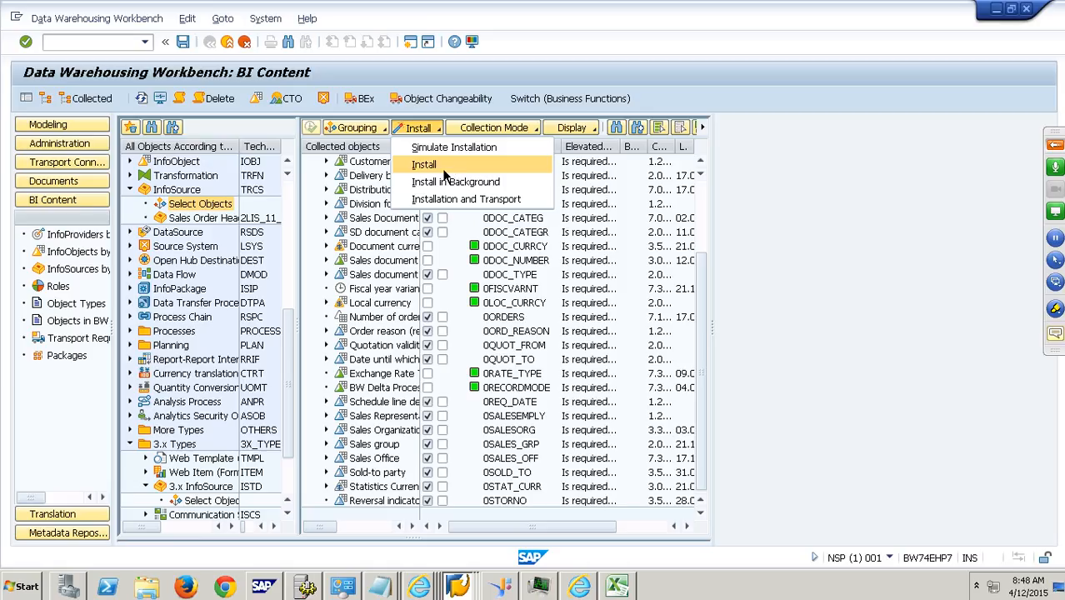
left_click(481, 194)
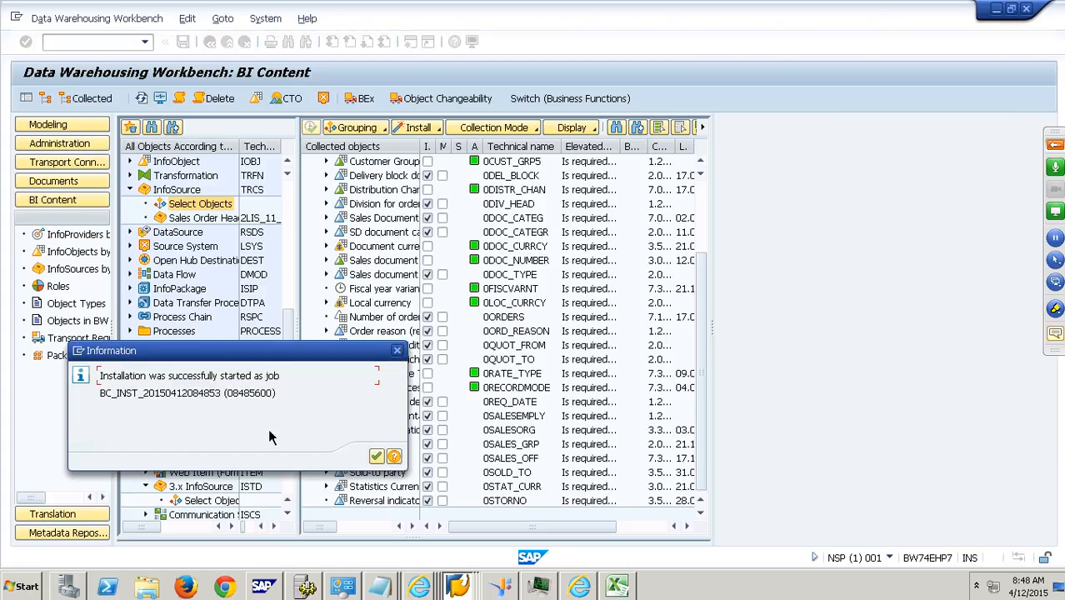
left_click_drag(222, 393, 100, 394)
key("ctrl+c")
left_click(142, 467)
left_click(376, 456)
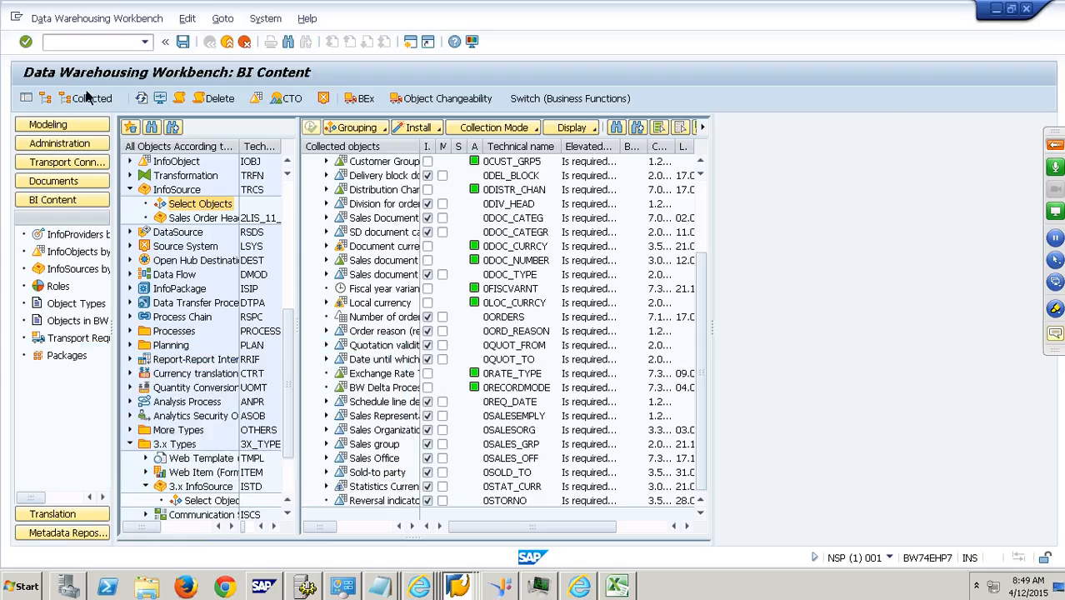
left_click(84, 43)
type("/NSE37")
key("Return")
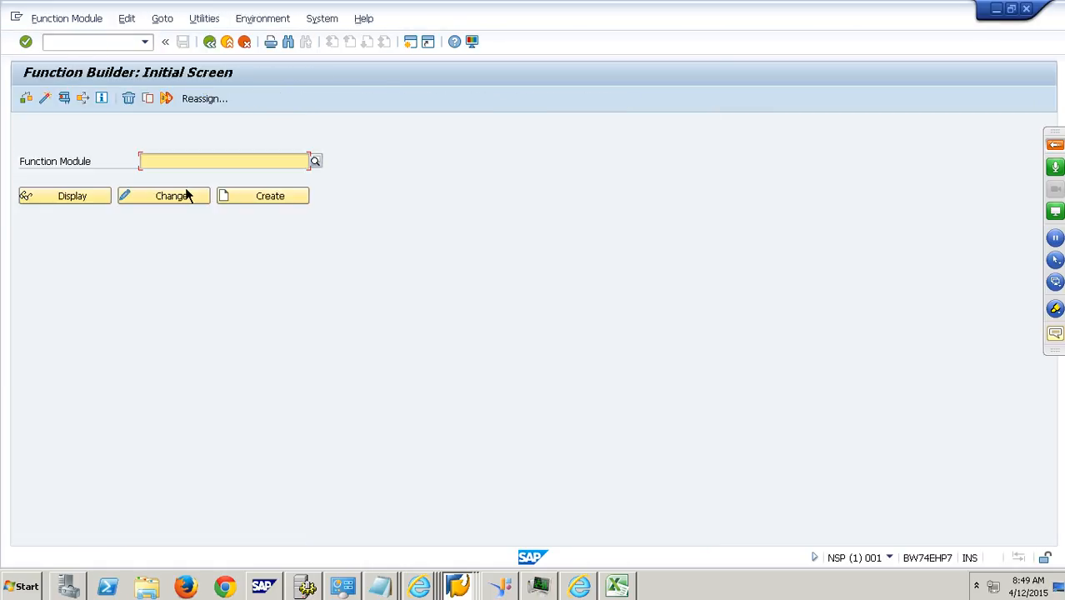
left_click(116, 45)
type("/NSMOD")
key("Return")
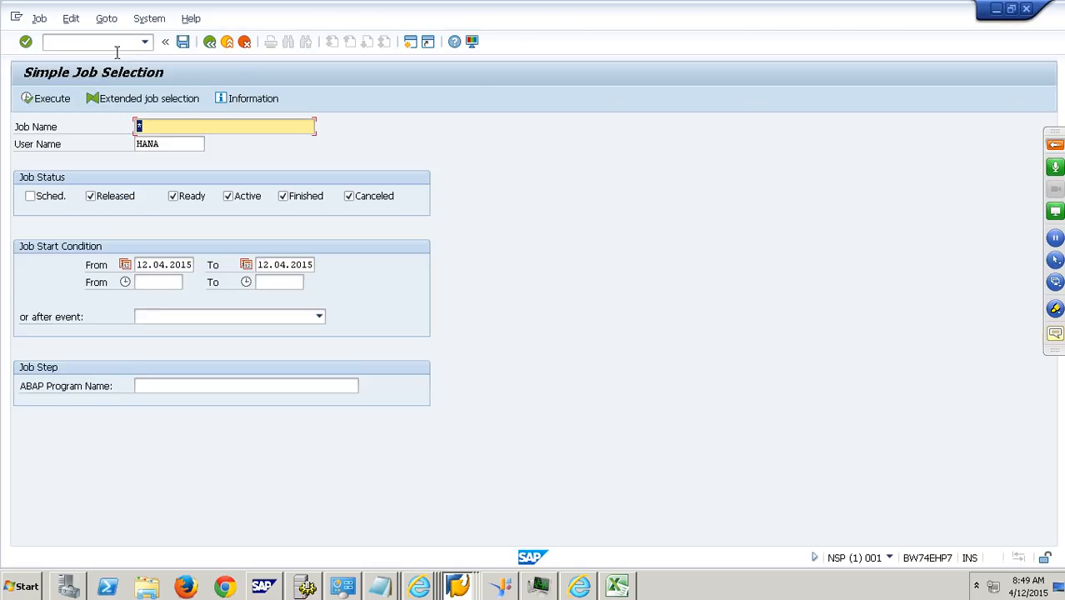
key("ctrl+v")
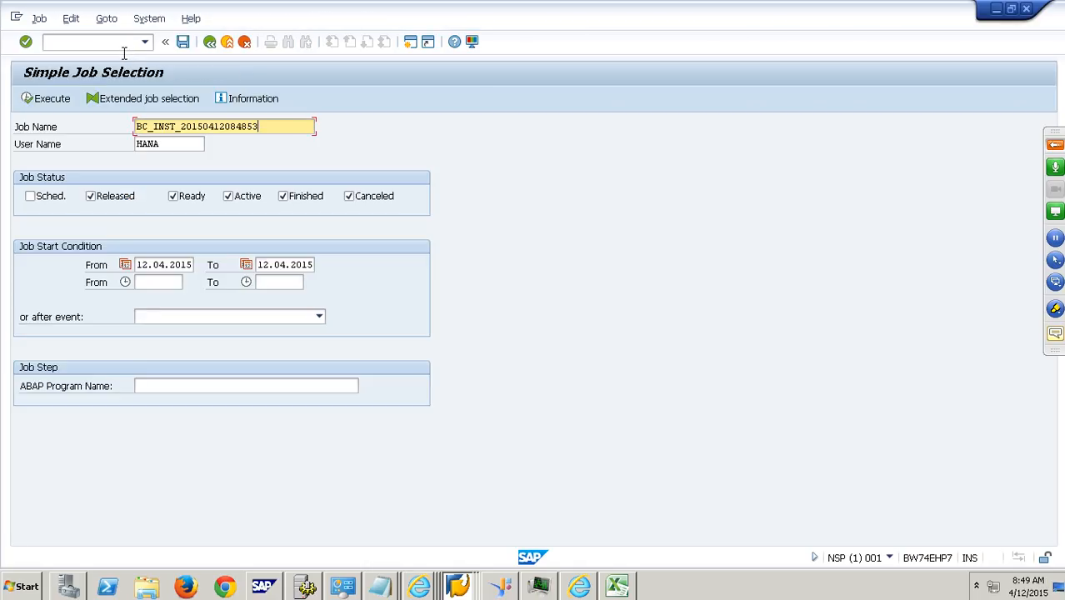
left_click(71, 102)
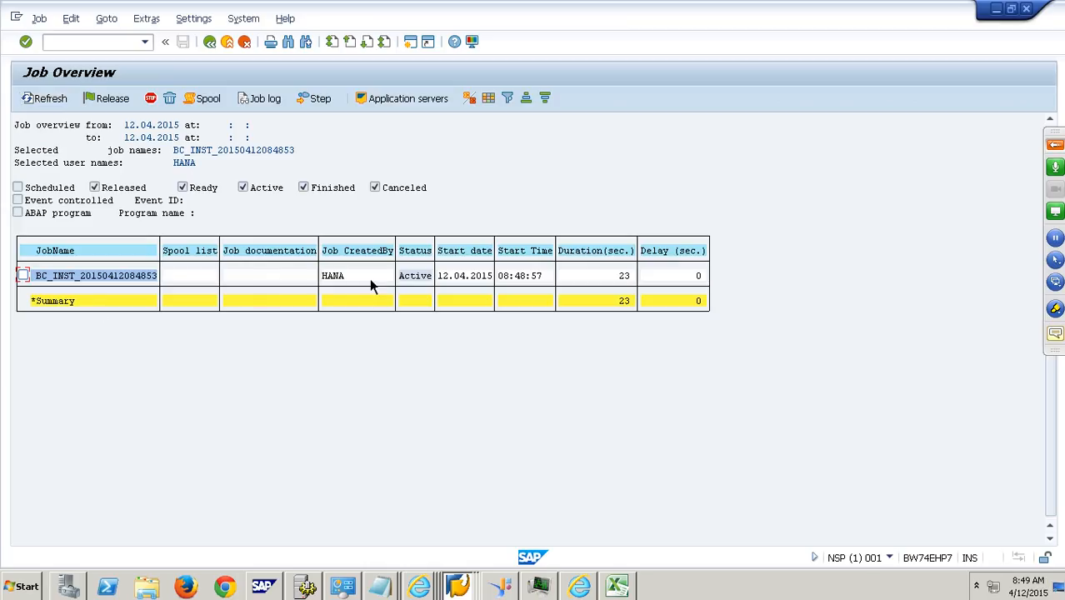
- Refresh the job overview repeatedly to monitor the installation job's status
left_click(408, 283)
left_click(58, 103)
left_click(58, 104)
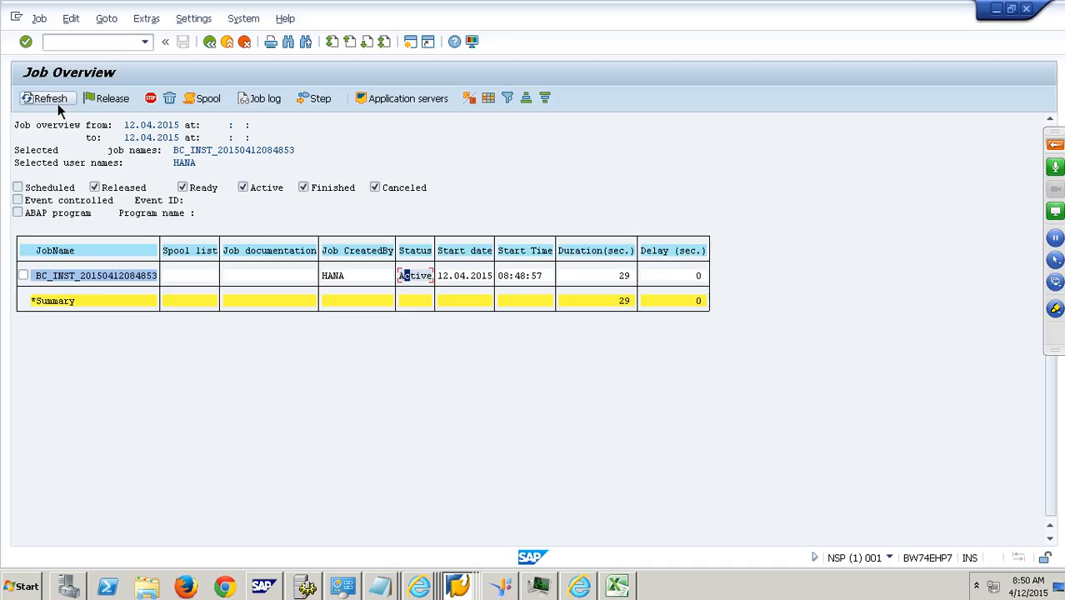
left_click(57, 102)
left_click(58, 102)
left_click(58, 103)
left_click(58, 102)
left_click(58, 102)
left_click(58, 102)
left_click(58, 102)
left_click(58, 102)
left_click(58, 102)
left_click(62, 105)
left_click(64, 107)
left_click(64, 107)
left_click(64, 106)
left_click(63, 106)
left_click(63, 105)
left_click(63, 105)
- View the installation job's log, return to the job overview and refresh it again
left_click(24, 275)
left_click(265, 99)
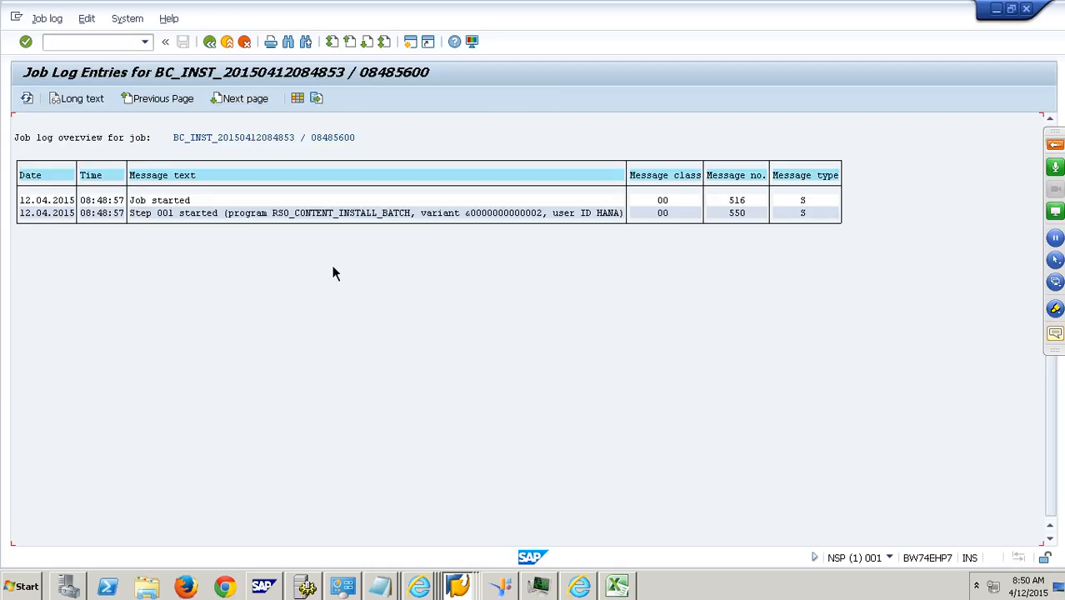
left_click(214, 46)
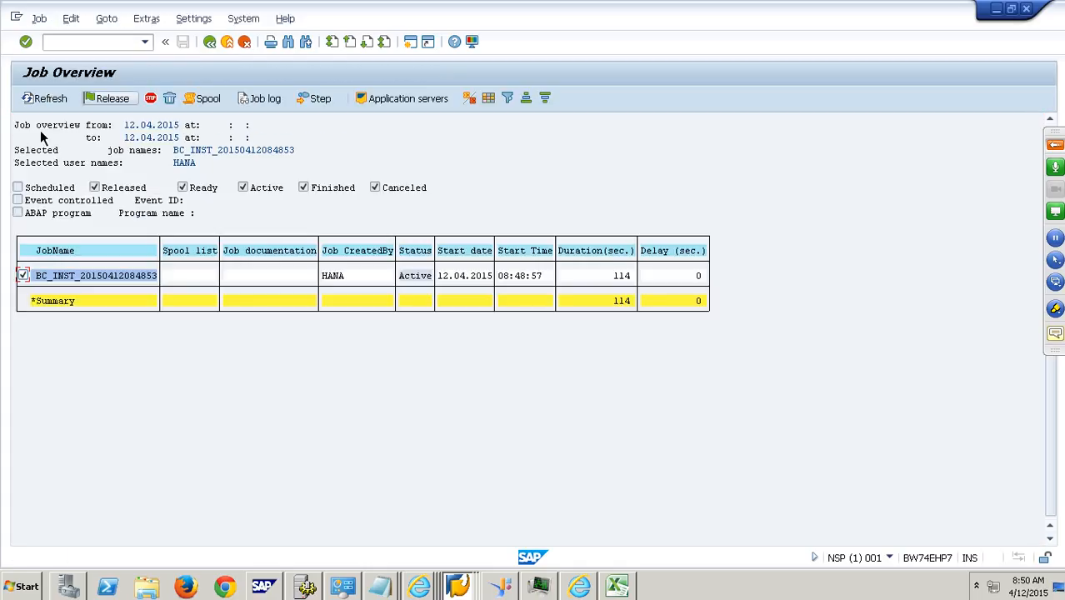
left_click(51, 103)
left_click(51, 103)
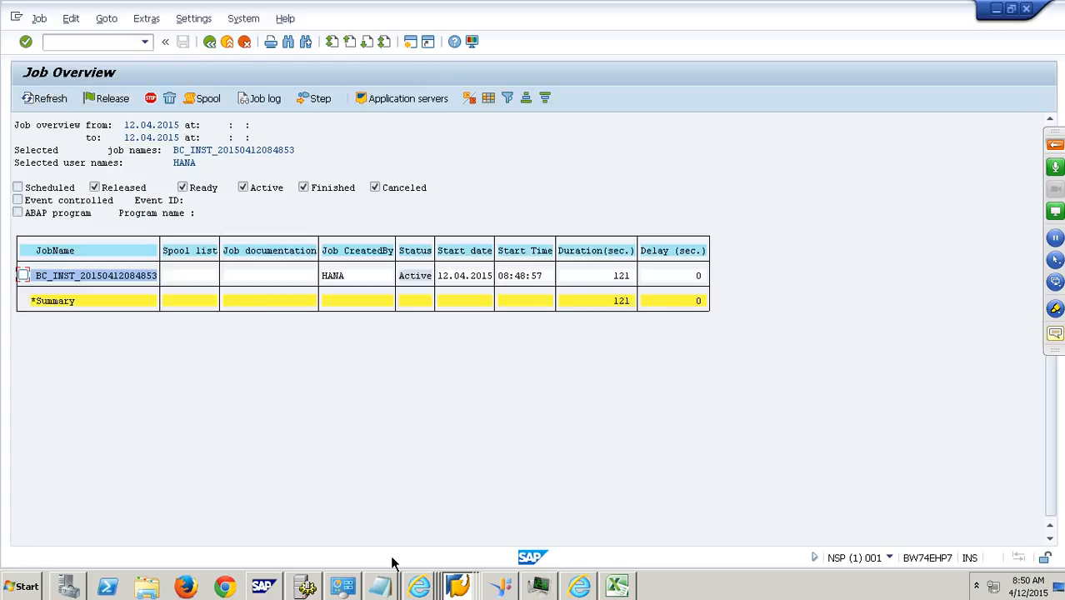
- Switch to the sapmmc console, show the AS ABAP WP Table of NSP instance BW74EHP7 61 full size and refresh it
left_click(280, 590)
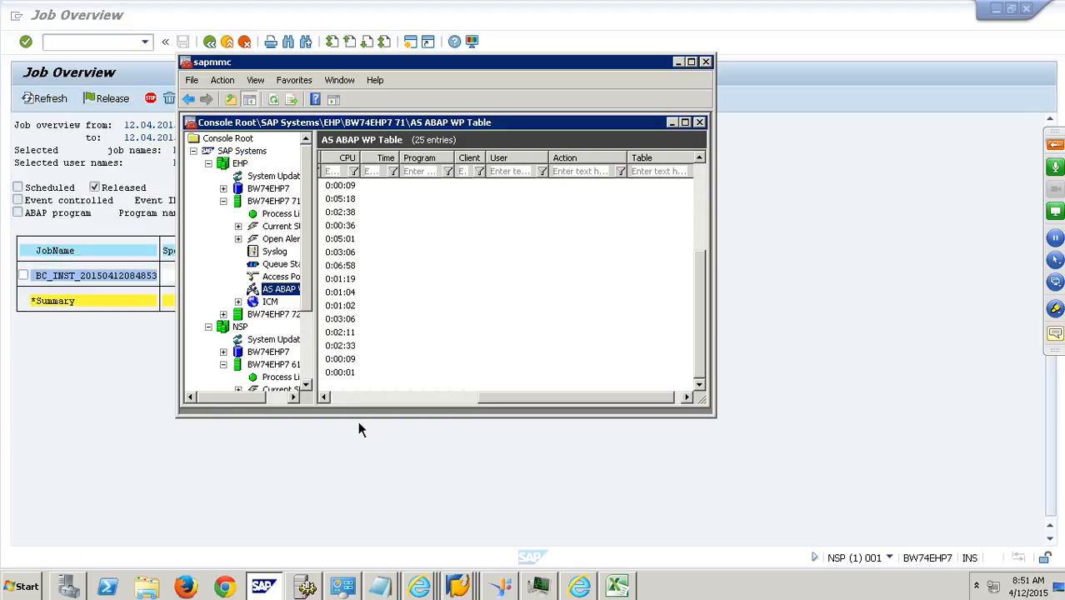
scroll(313, 366, "down", 3)
left_click(291, 353)
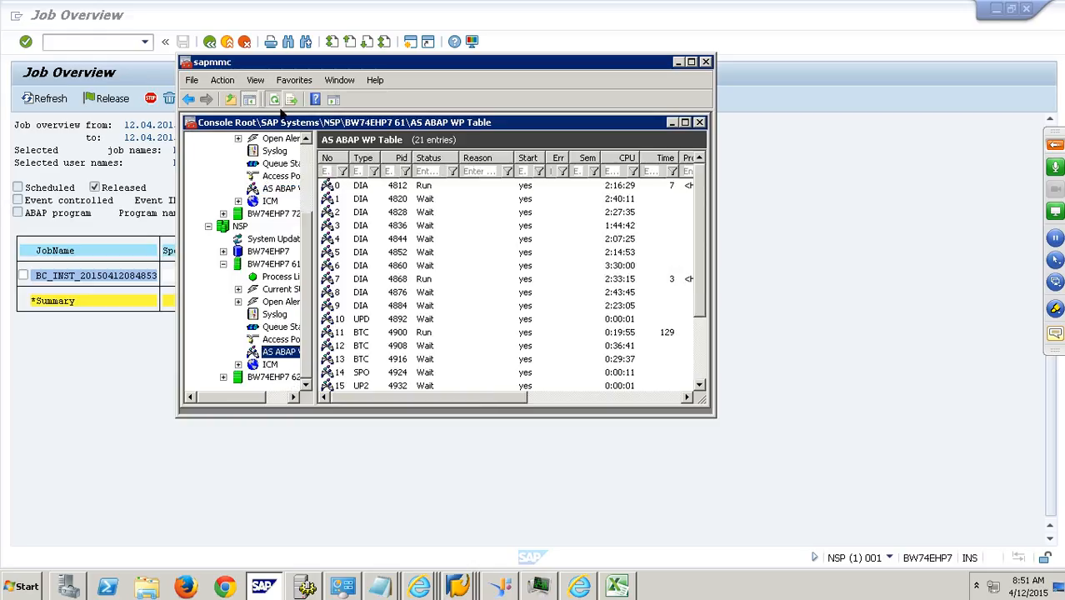
left_click(690, 63)
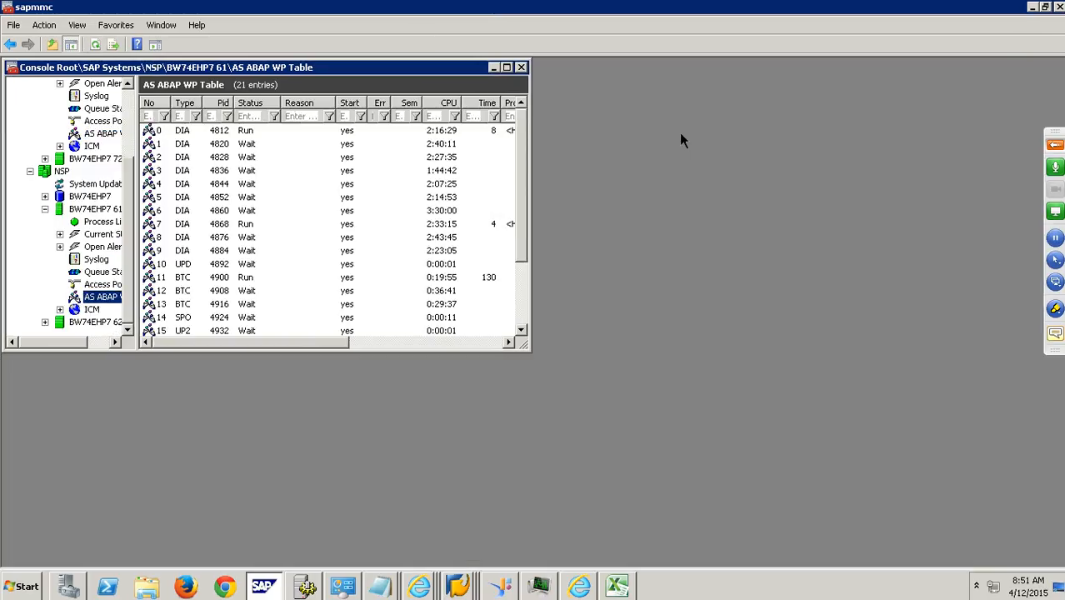
left_click(507, 67)
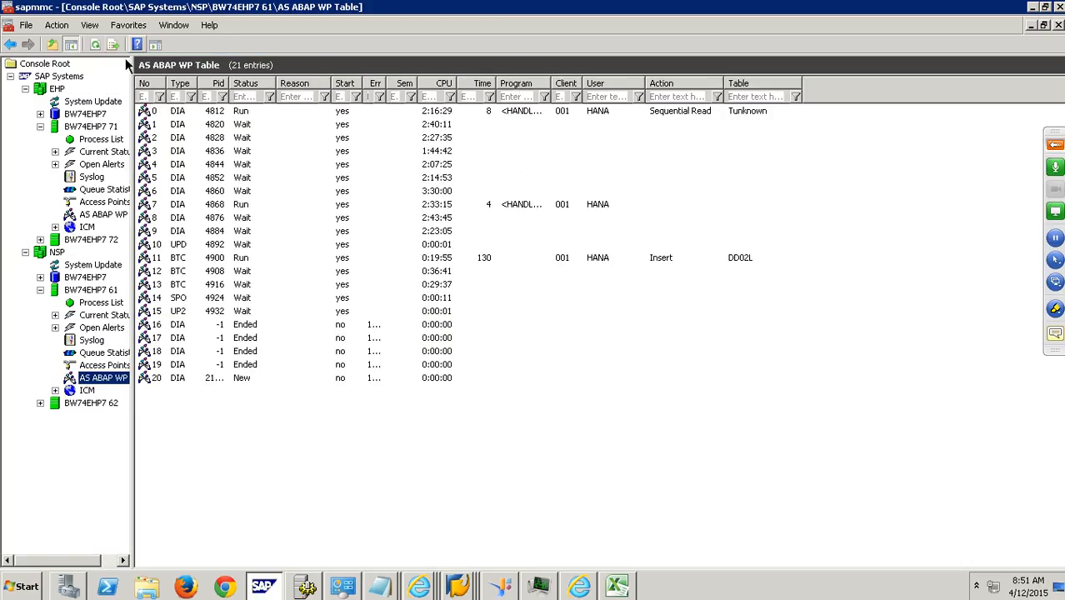
left_click(101, 46)
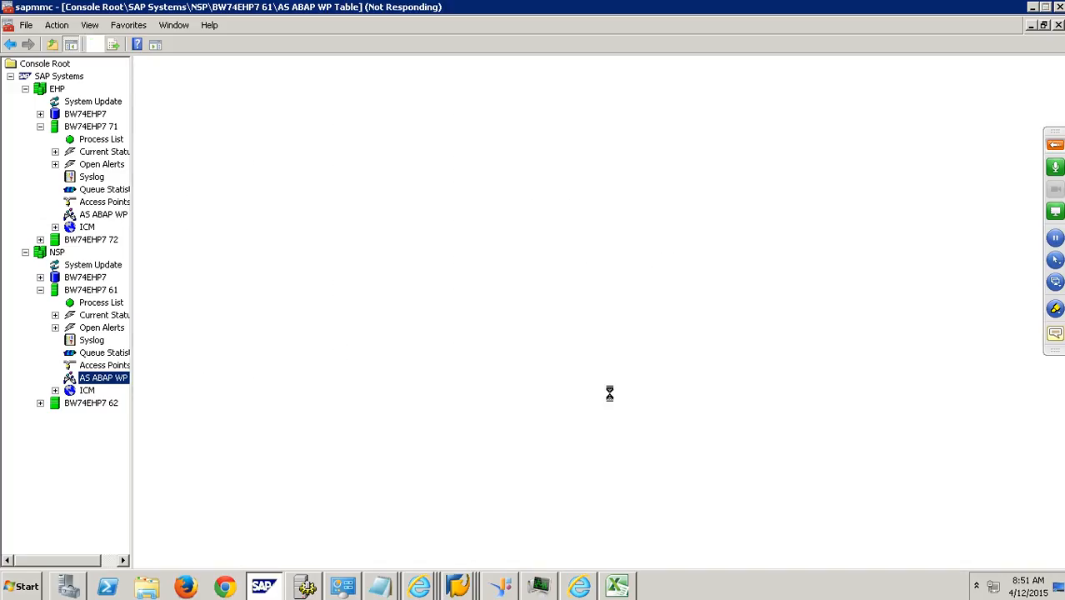
- Minimize the remote desktop session and the LO Extraction presentation
mouse_move(577, 2)
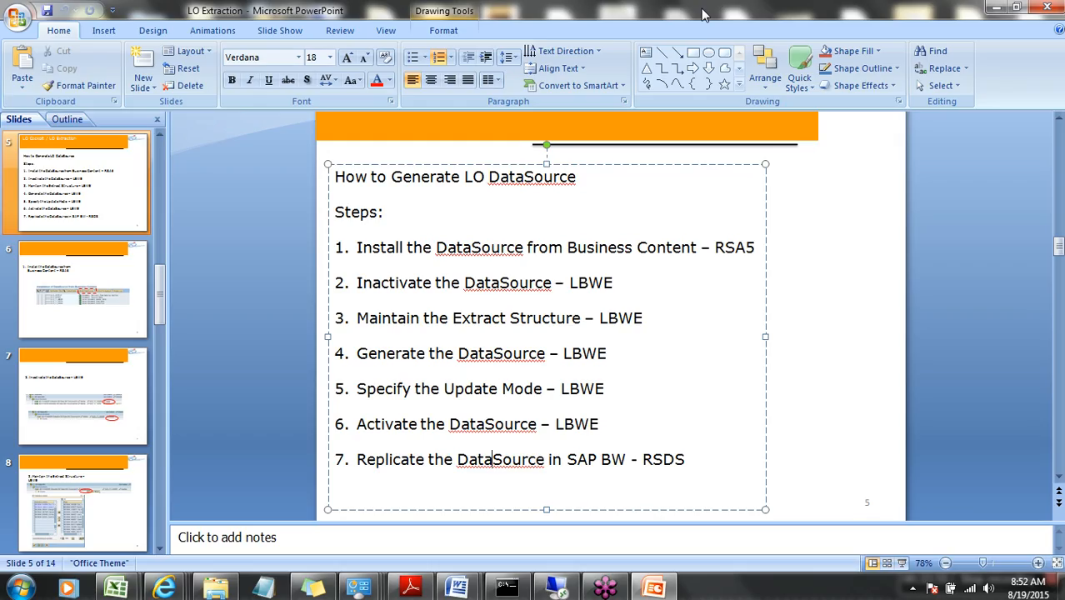
left_click(705, 9)
left_click(996, 8)
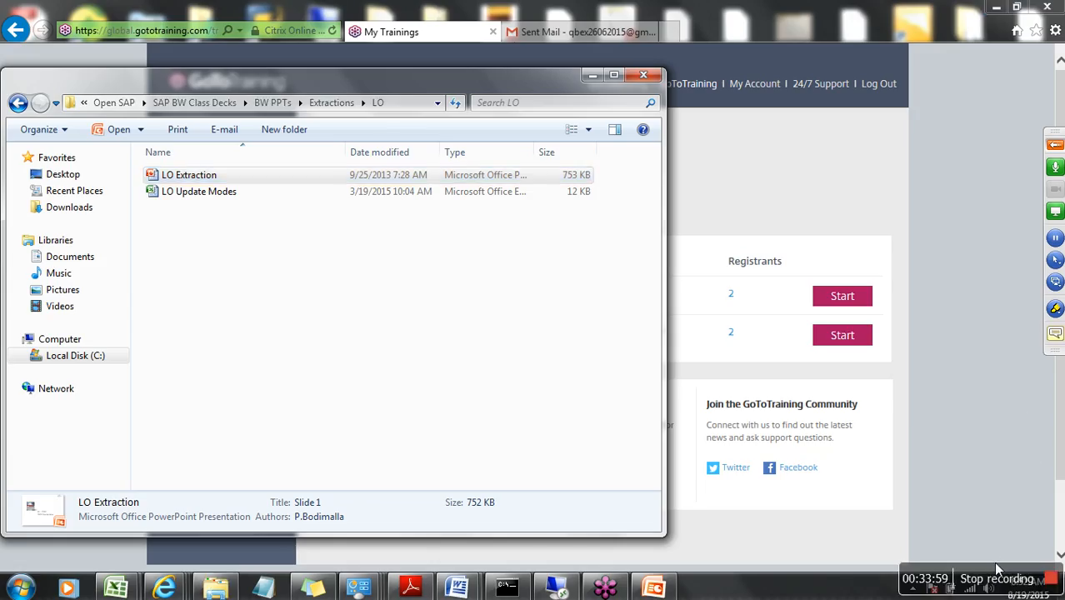